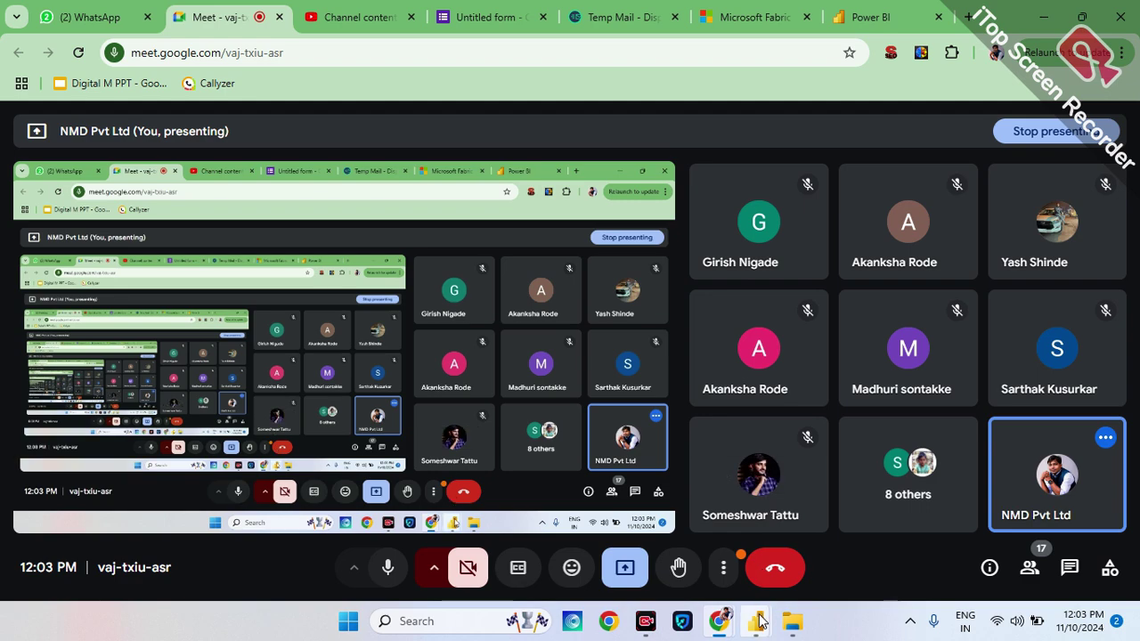
- Close the DA_15_PBI_report file in Power BI Desktop with its changes saved, and minimize the remaining report
click(848, 550)
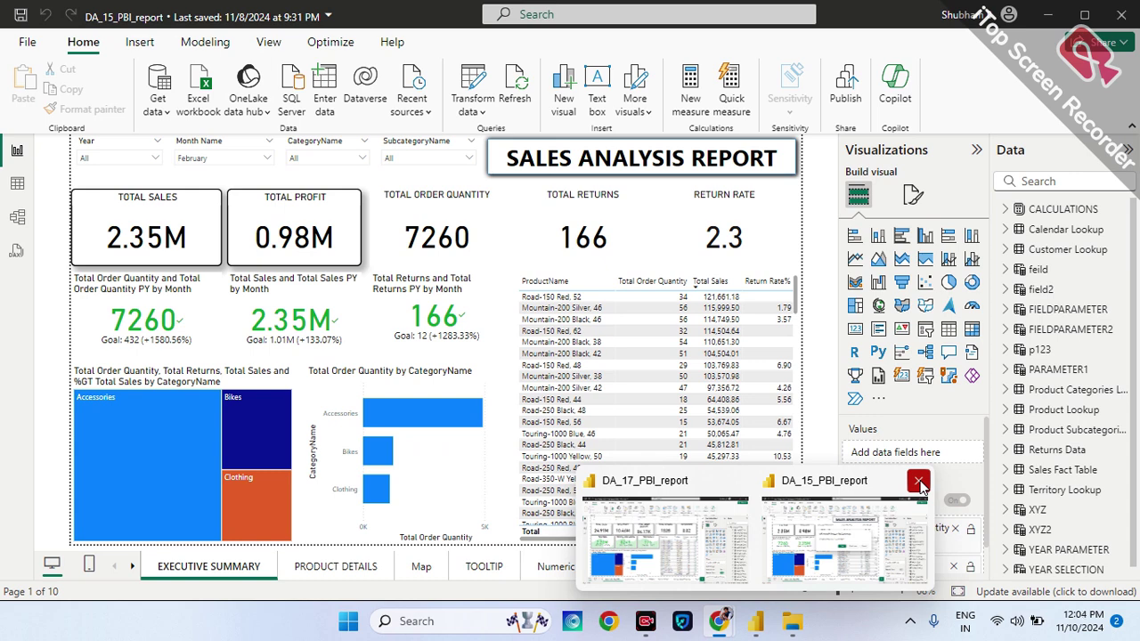
click(918, 482)
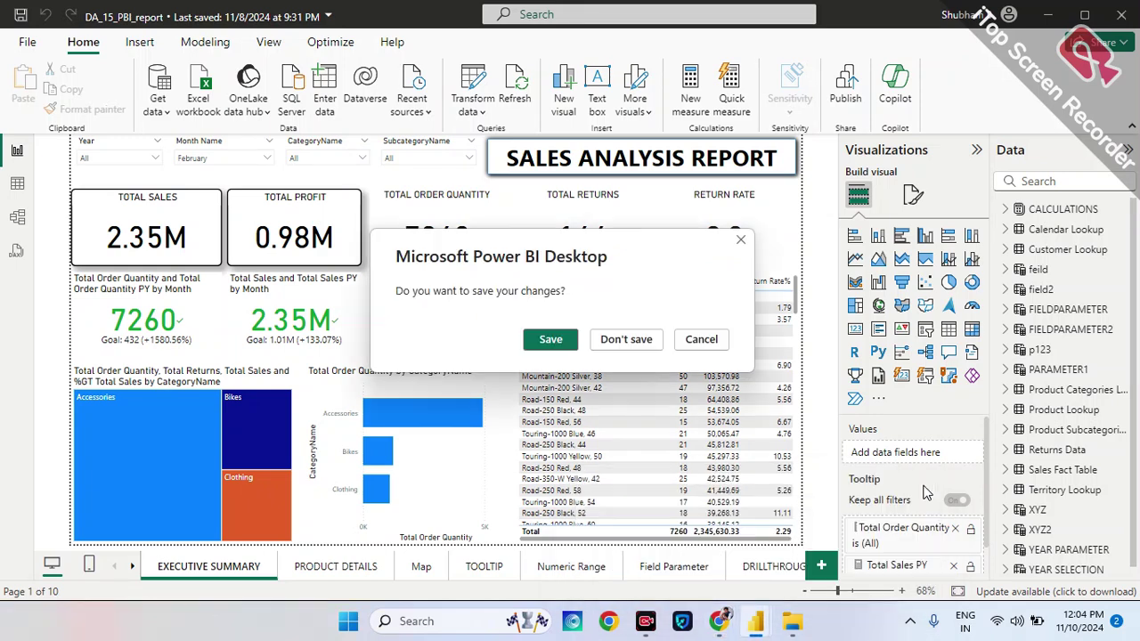
click(549, 342)
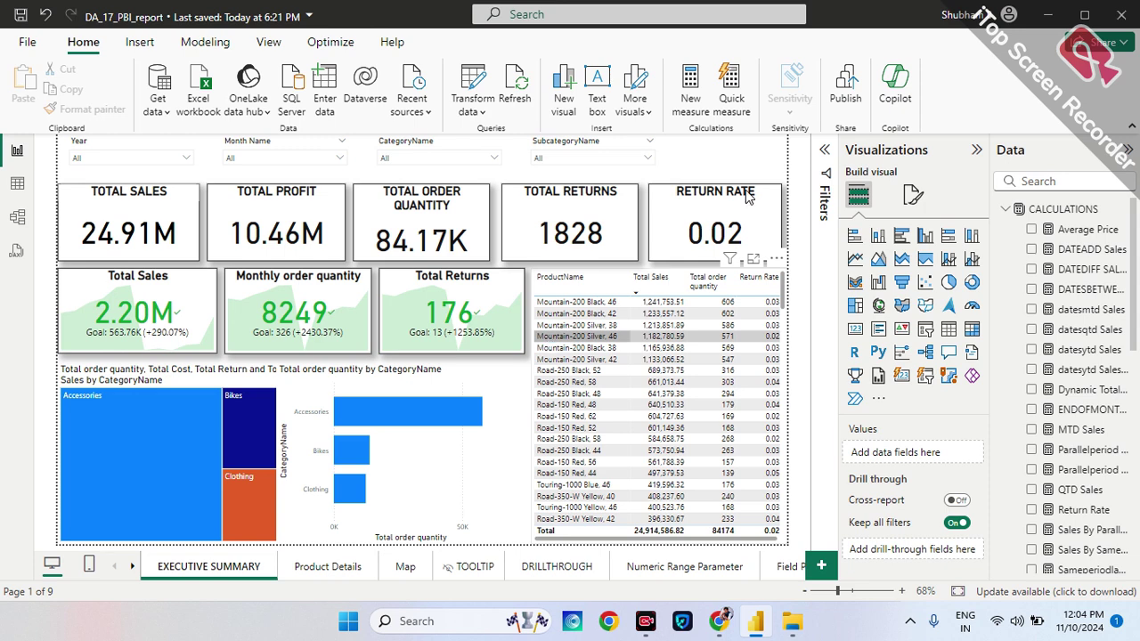
click(1049, 16)
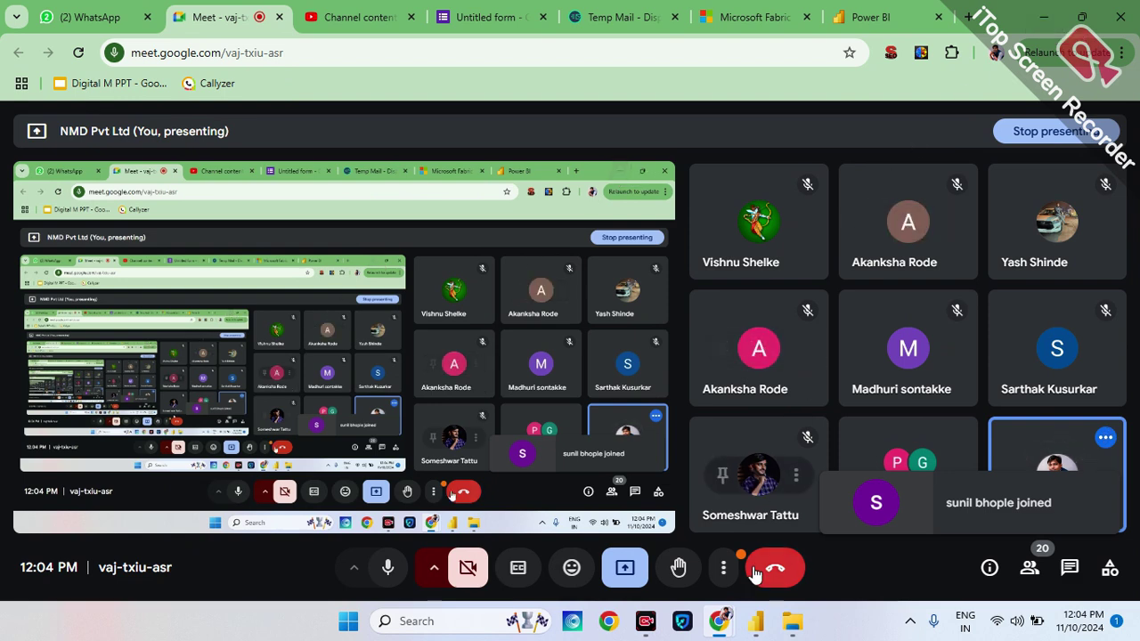
- Switch to File Explorer and examine the on-premises data gateway (personal mode) installer and its folders in Downloads
mouse_move(792, 620)
click(786, 554)
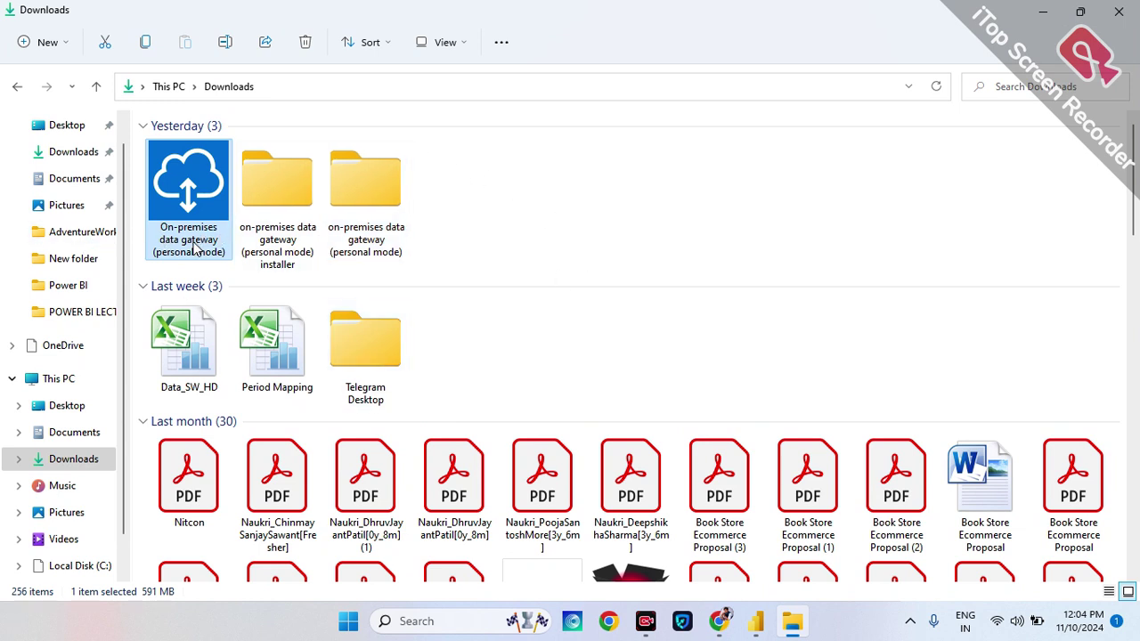
mouse_move(205, 259)
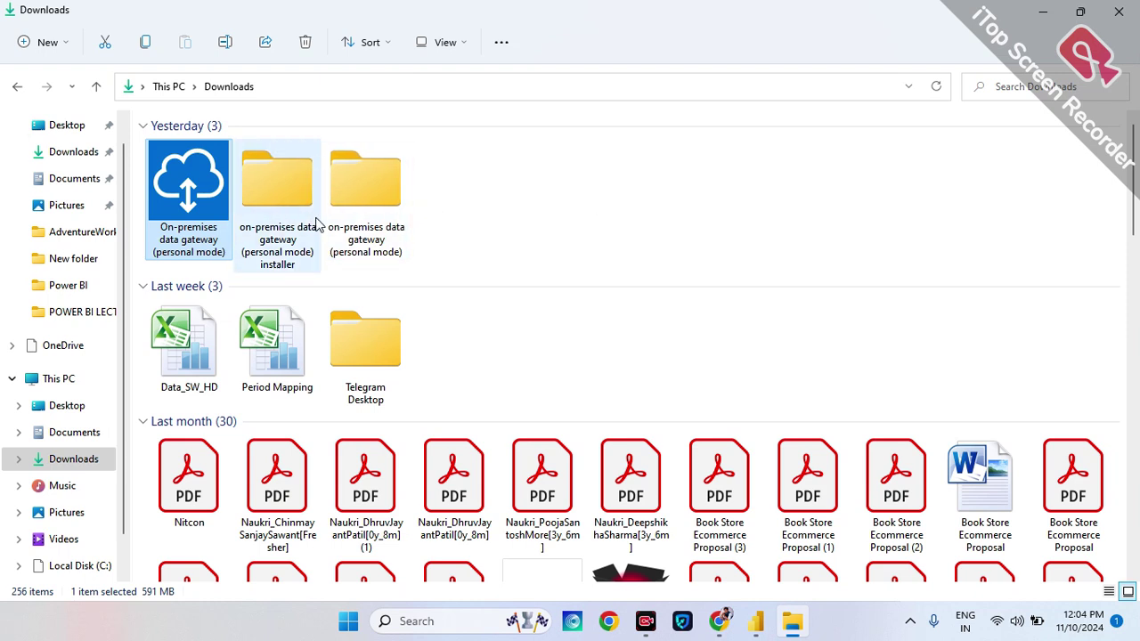
mouse_move(378, 238)
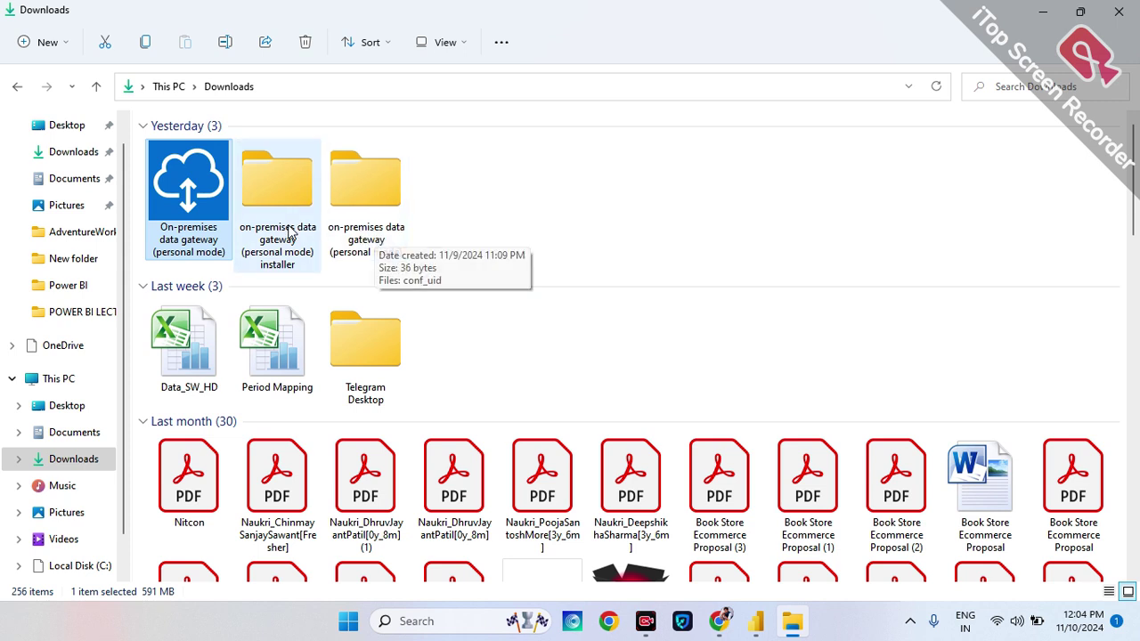
click(430, 204)
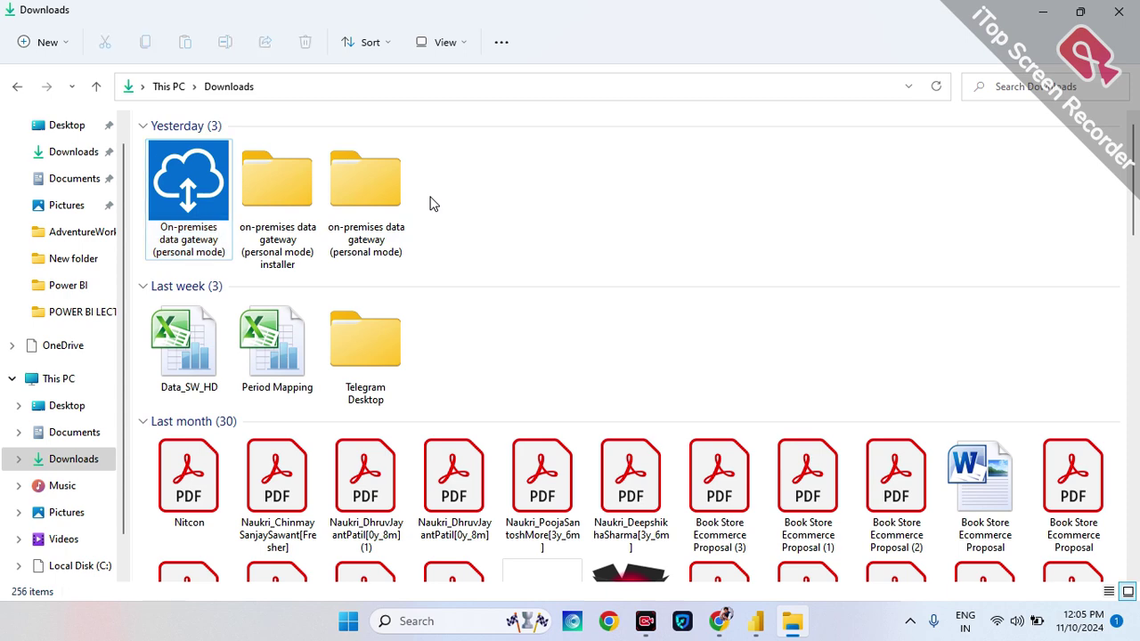
click(1040, 14)
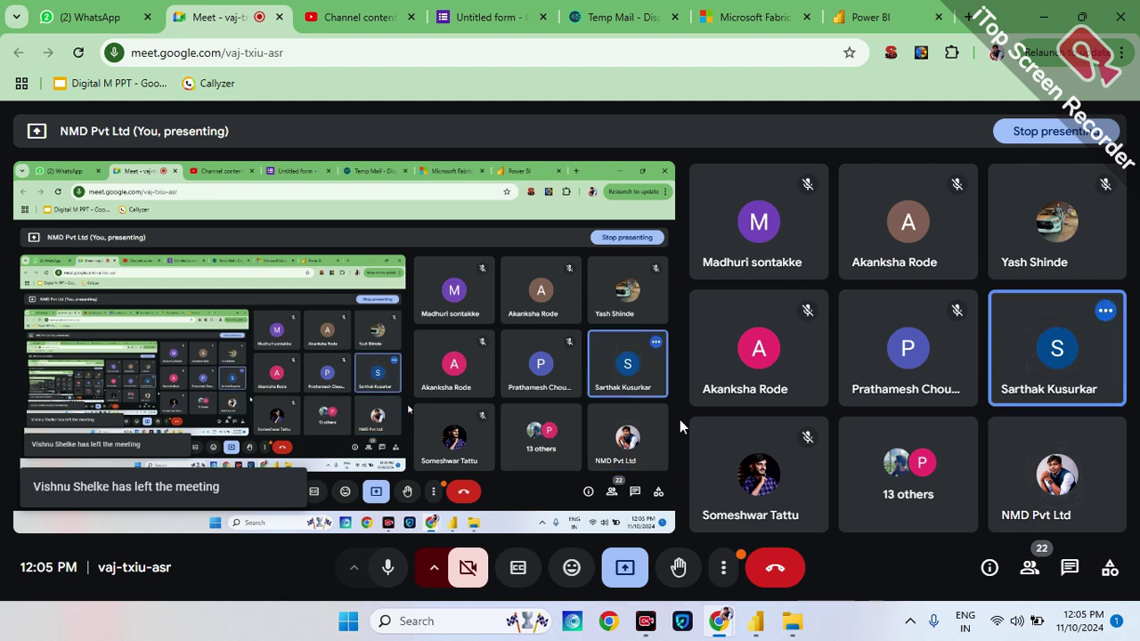
- Check the temporary email address and its inbox on the Temp Mail site, and switch to the Power BI service
click(612, 18)
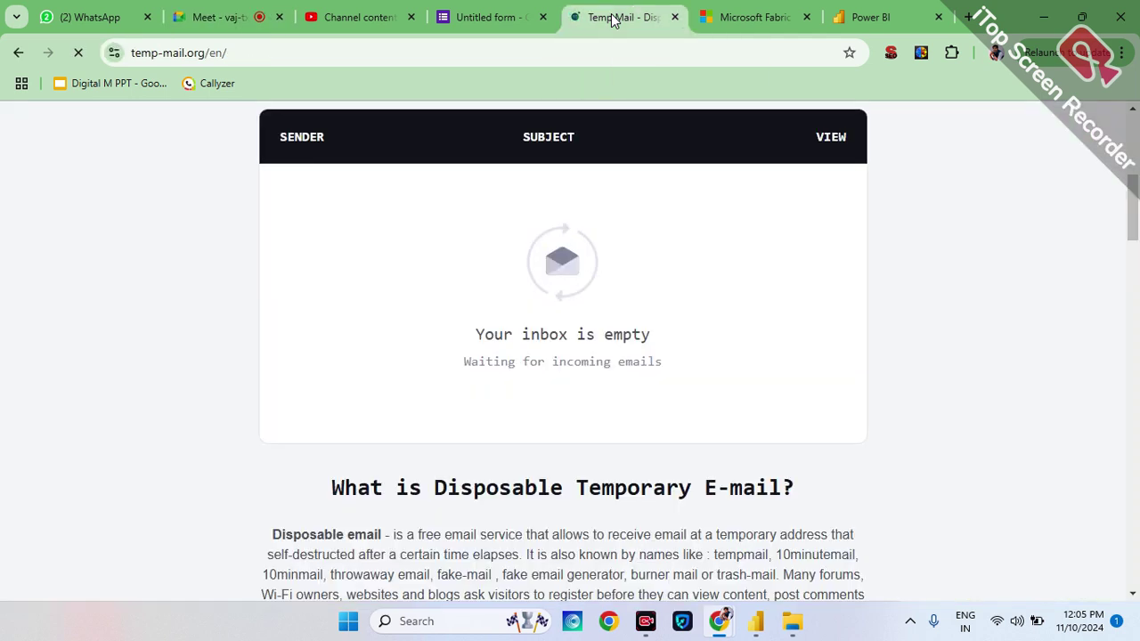
scroll(594, 209, up, 3)
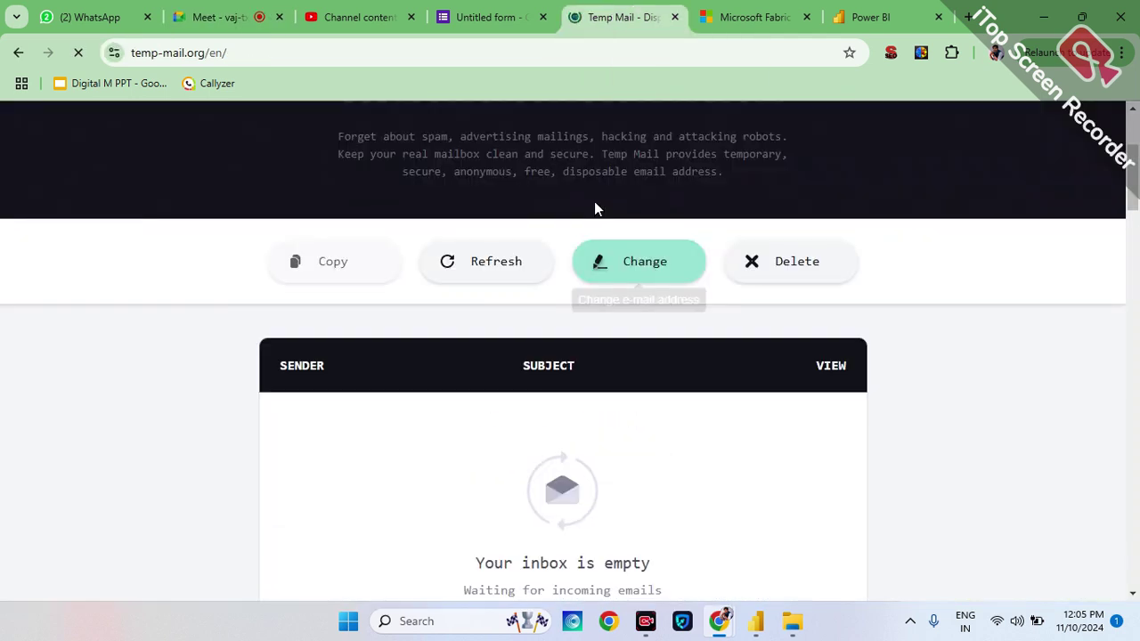
scroll(594, 208, up, 3)
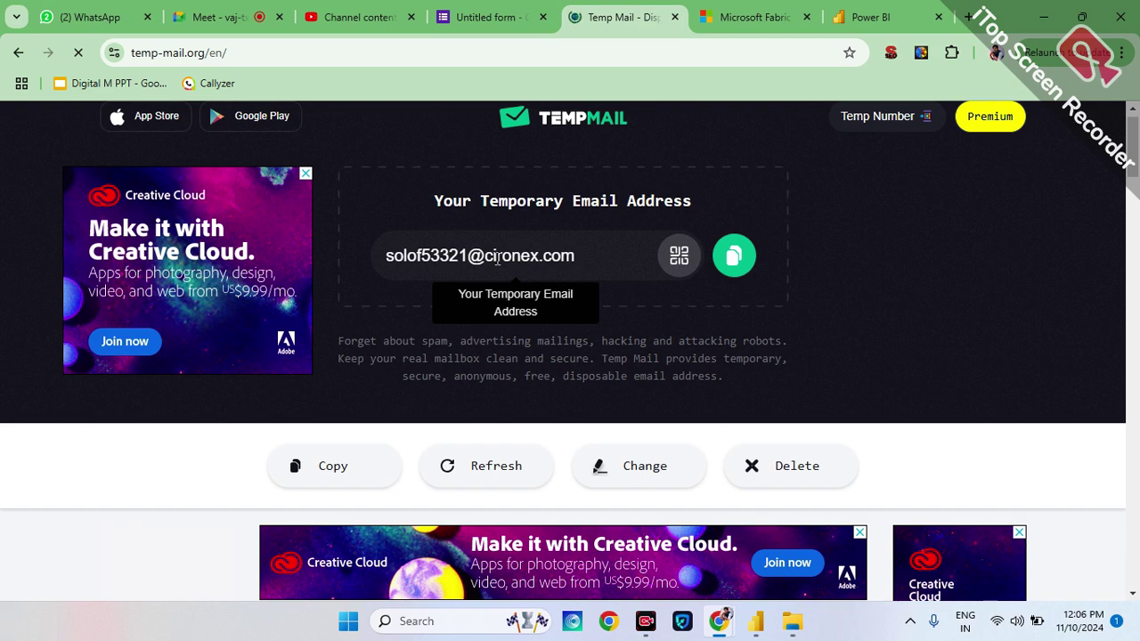
scroll(498, 392, down, 5)
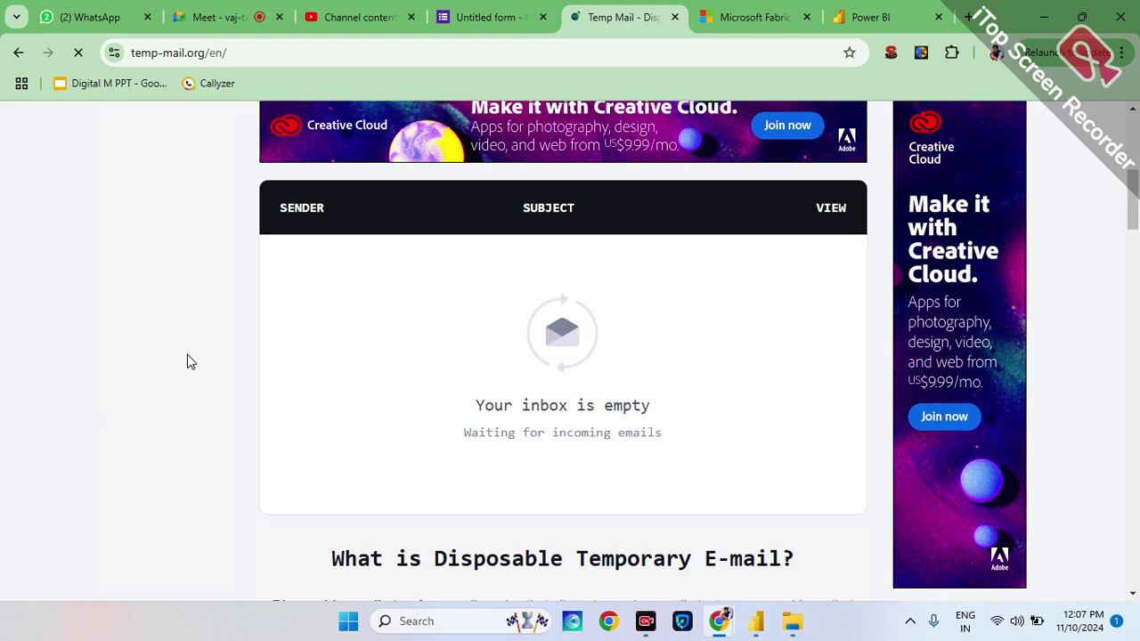
scroll(187, 361, up, 5)
scroll(187, 361, up, 1)
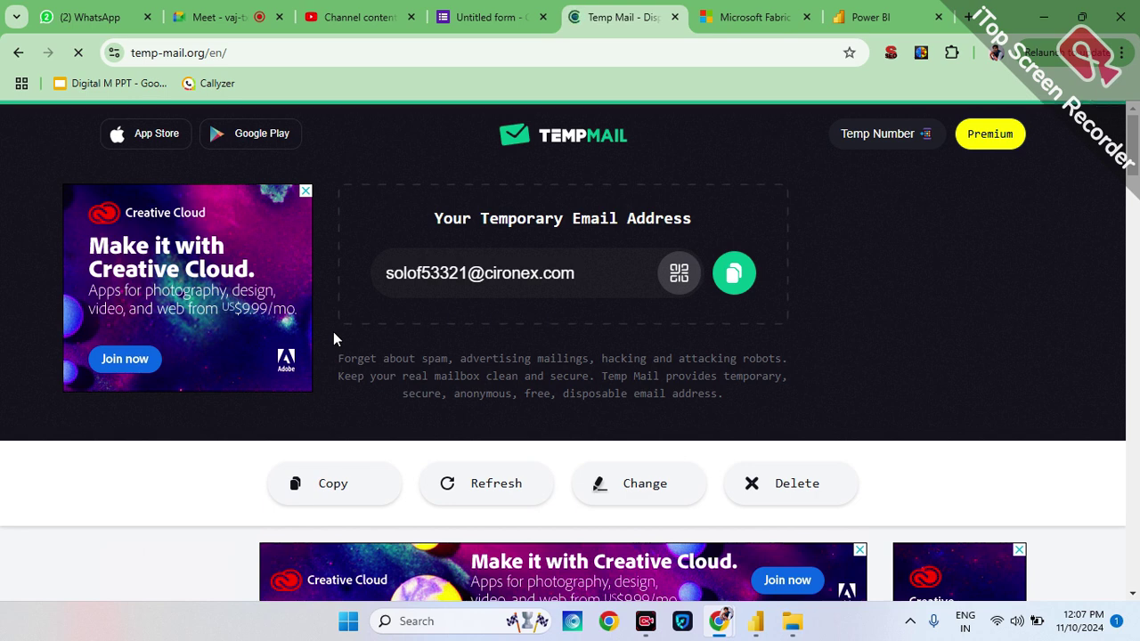
mouse_move(725, 628)
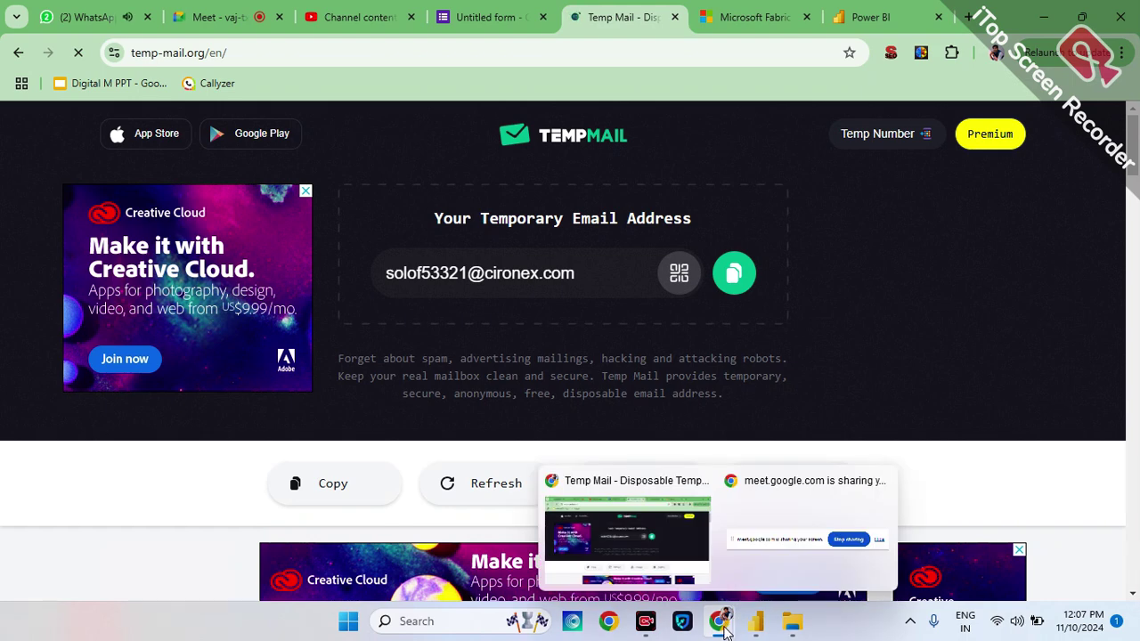
click(660, 544)
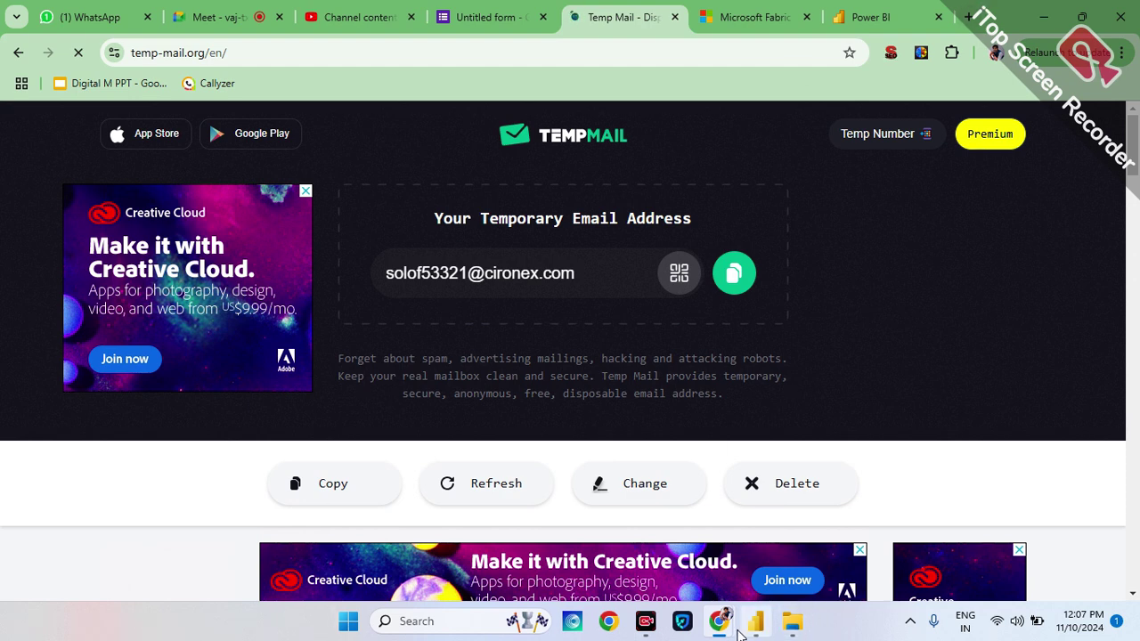
click(895, 14)
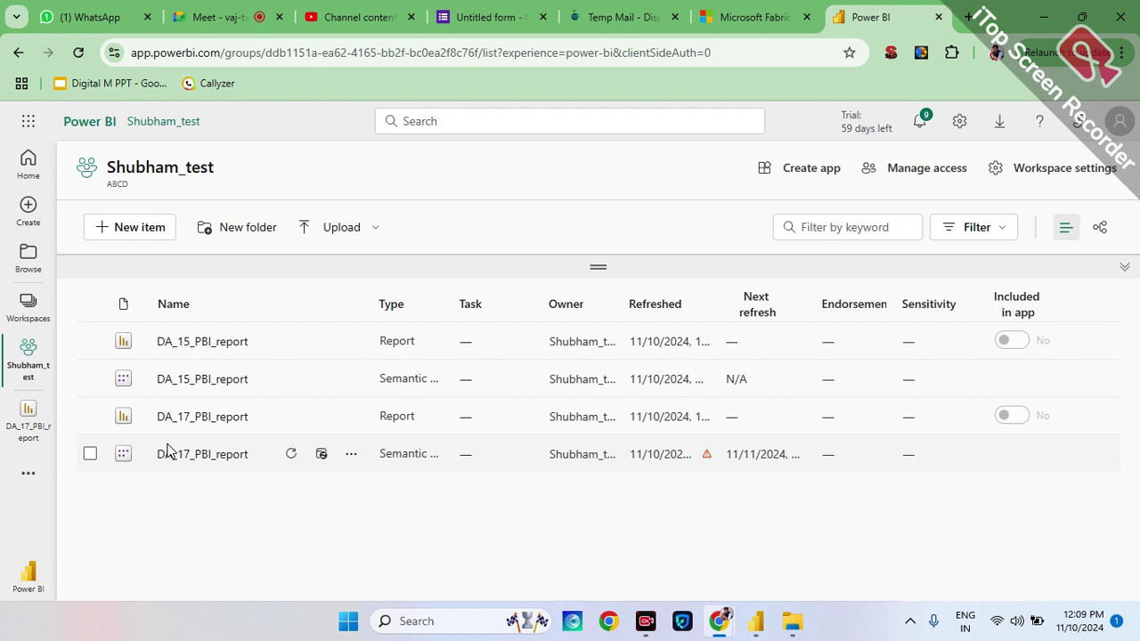
click(29, 322)
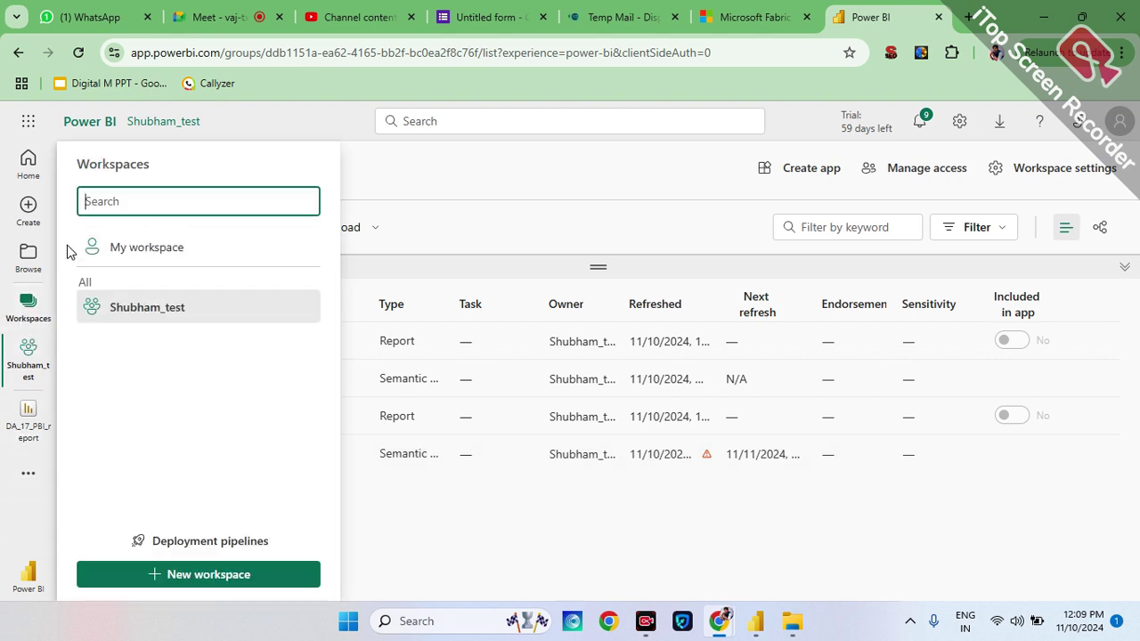
click(223, 574)
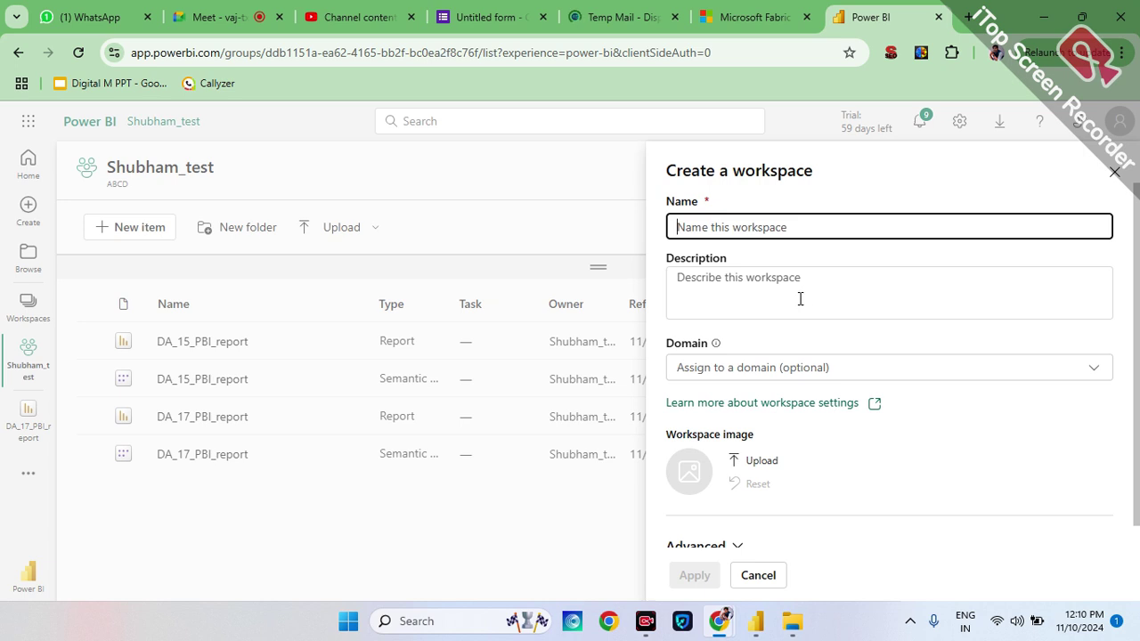
scroll(802, 299, down, 1)
scroll(825, 464, up, 1)
click(757, 575)
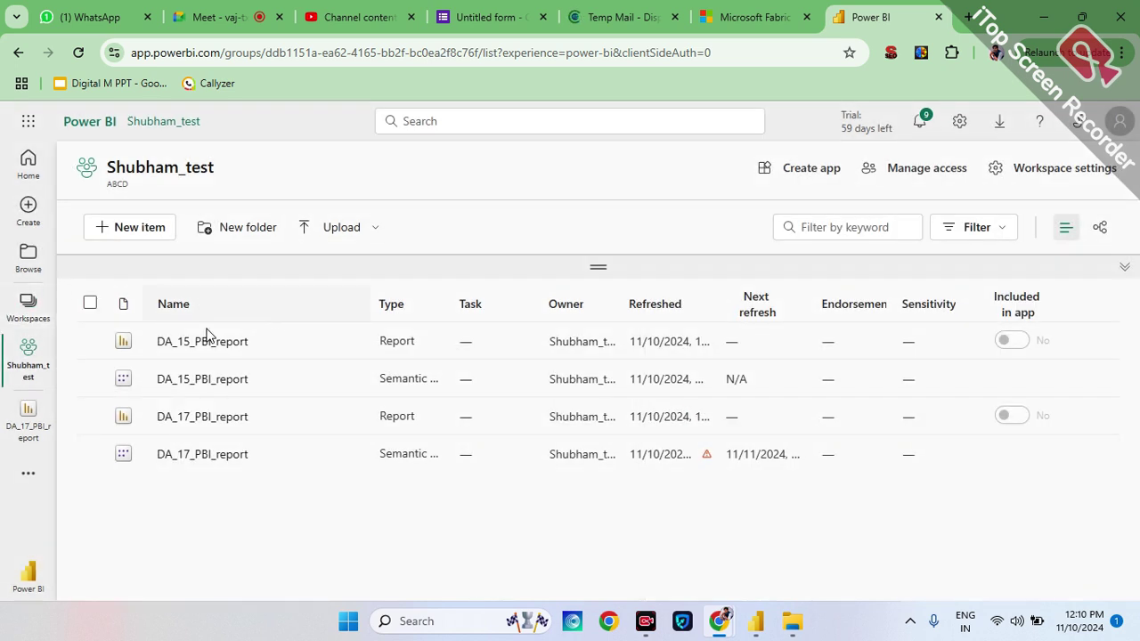
- Start creating a new workspace and name it PowerBI_test
click(29, 307)
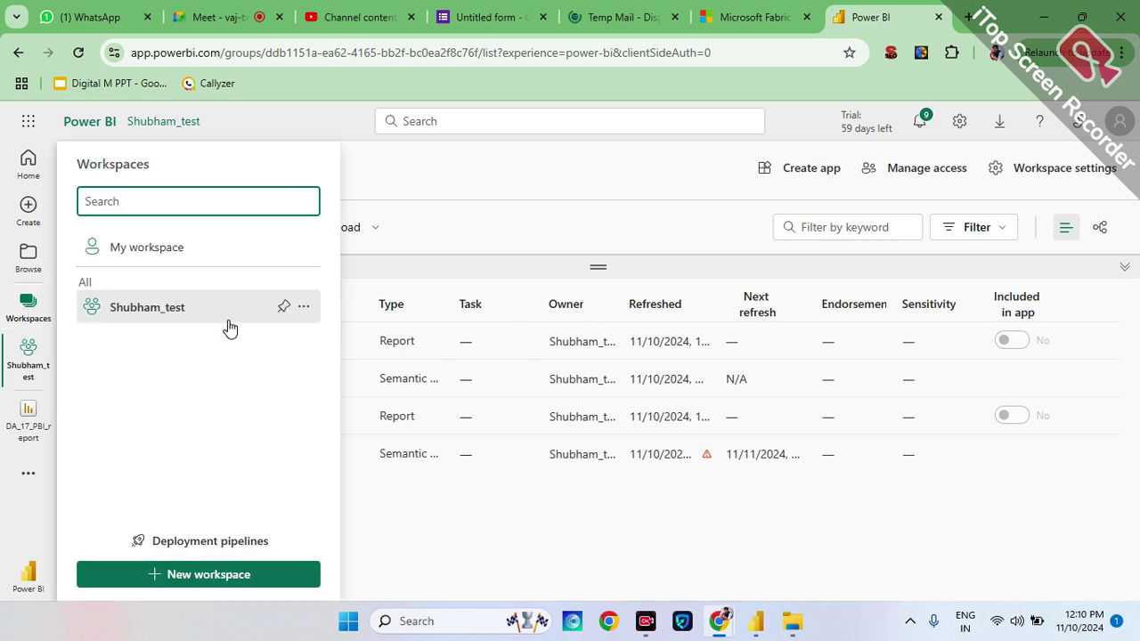
click(217, 579)
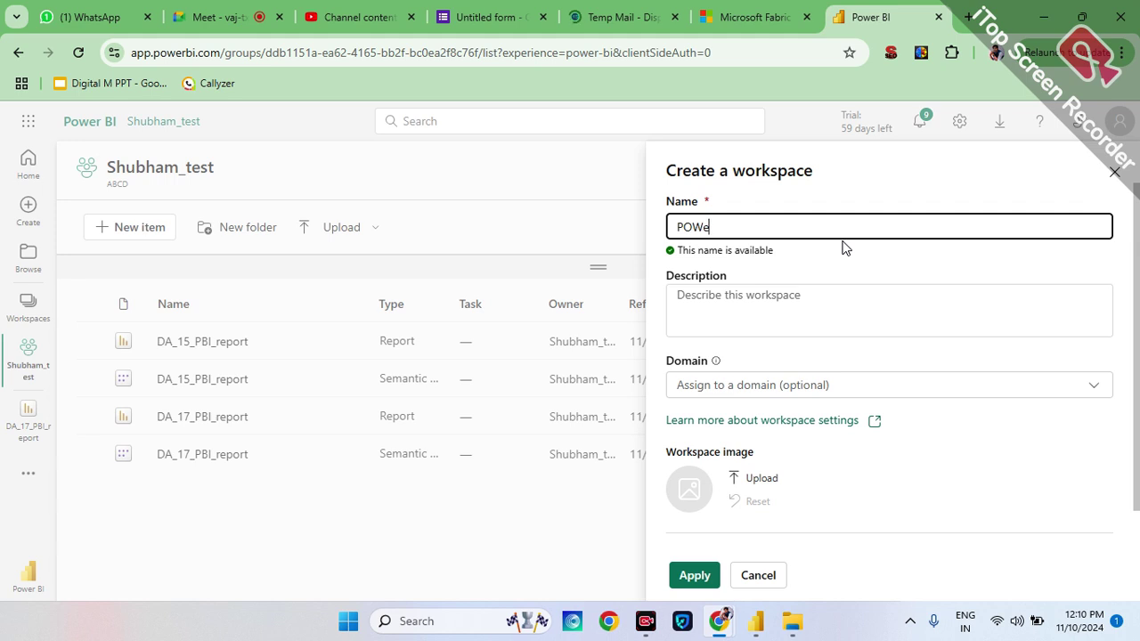
text(ower)
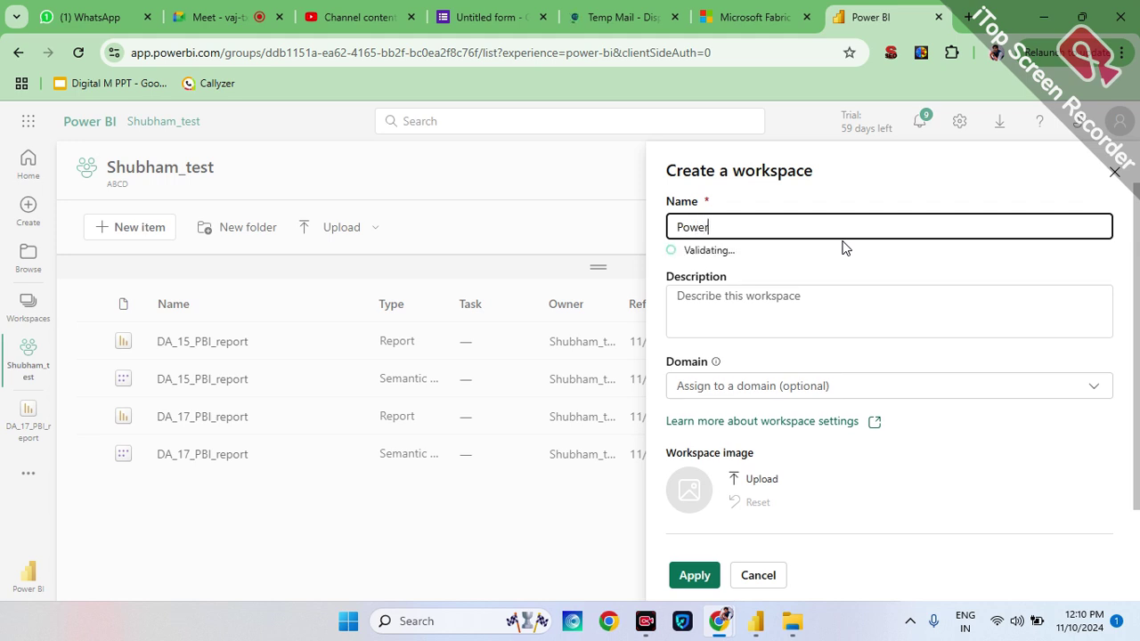
text(BI_test)
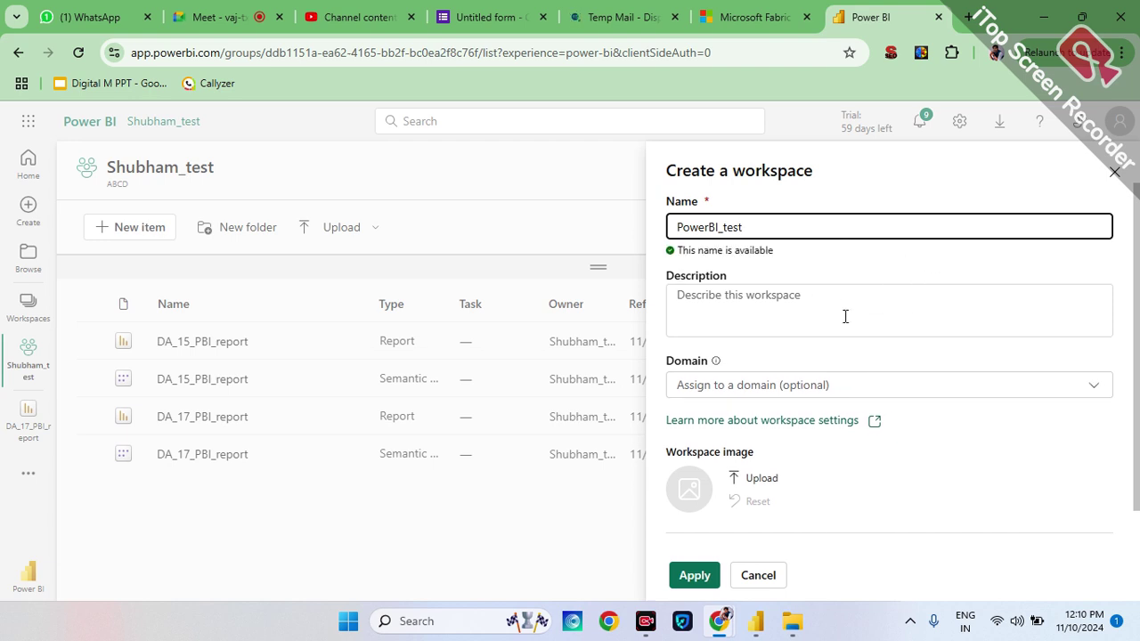
- Set the license mode to Premium per-user in the new workspace's advanced settings and create the workspace
scroll(802, 303, down, 1)
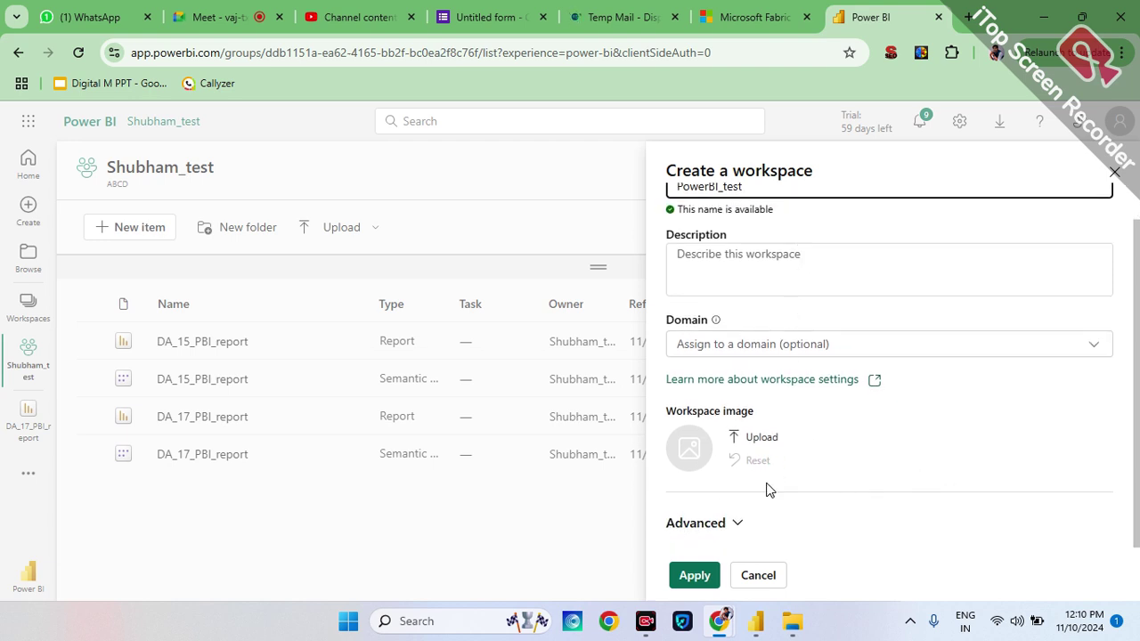
click(715, 525)
scroll(847, 430, down, 5)
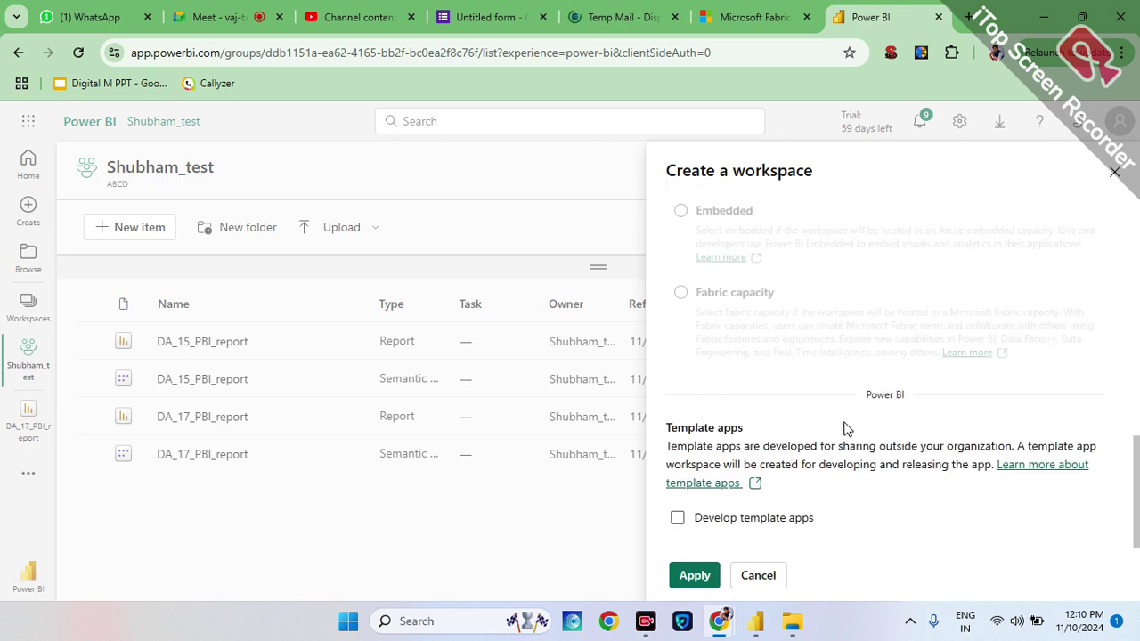
scroll(847, 425, up, 5)
scroll(827, 430, down, 5)
scroll(824, 428, up, 5)
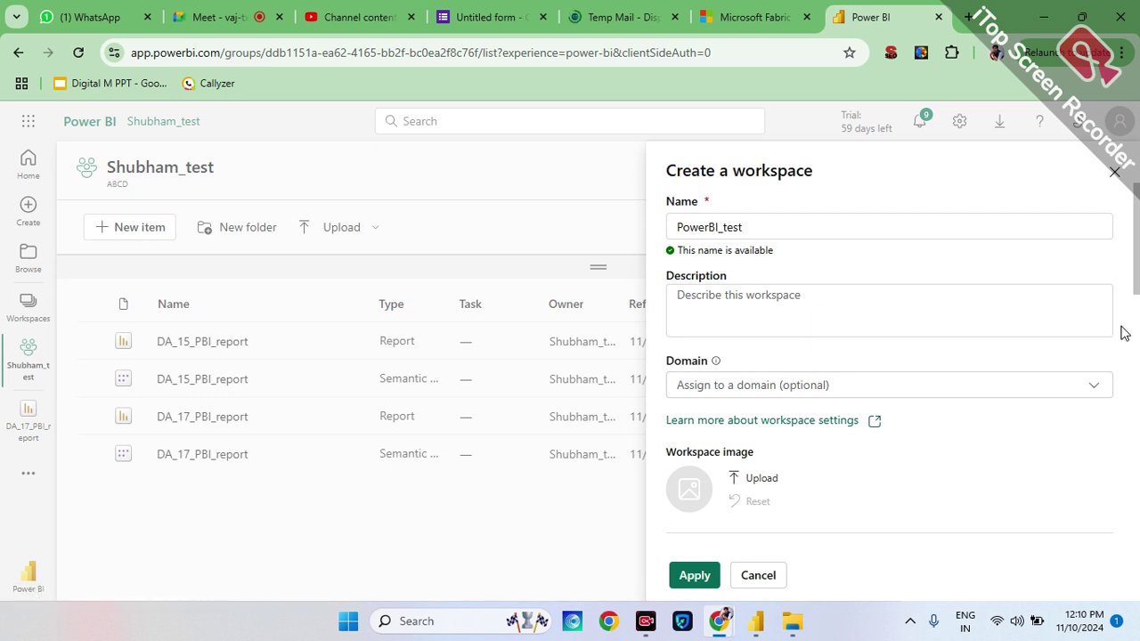
scroll(840, 505, down, 5)
scroll(840, 502, up, 5)
scroll(794, 520, down, 3)
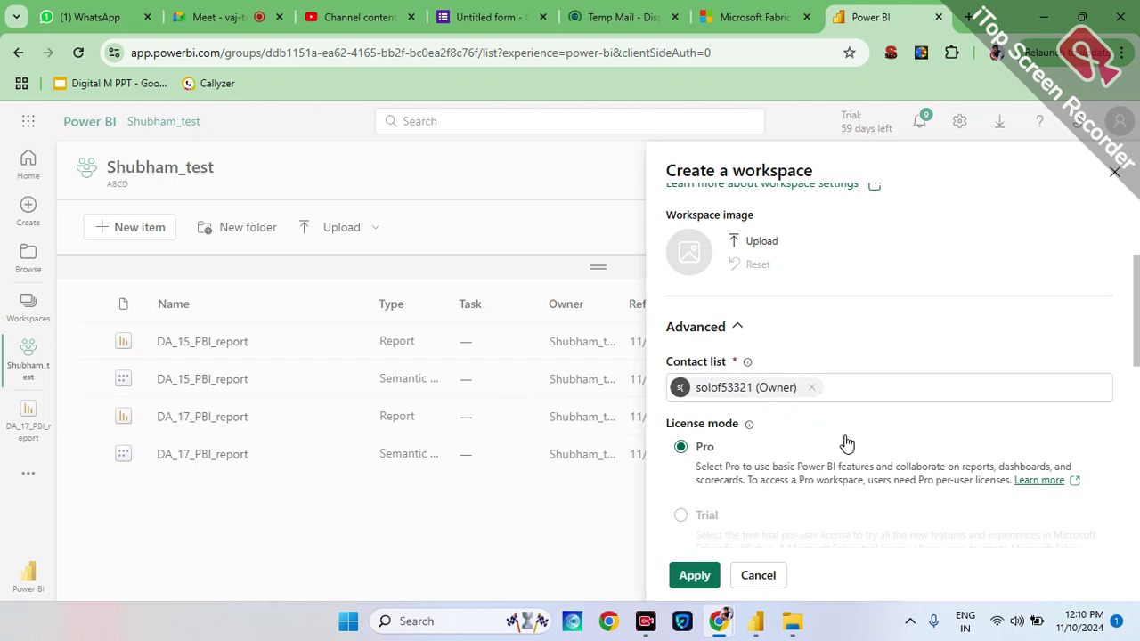
scroll(847, 442, down, 1)
scroll(846, 441, down, 1)
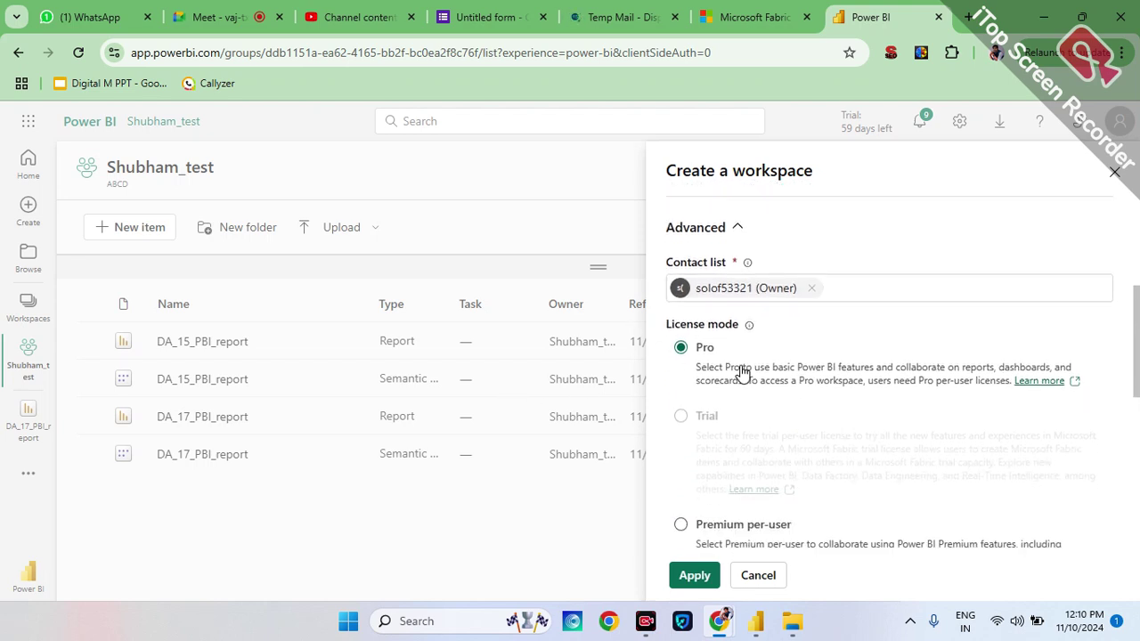
scroll(842, 426, down, 2)
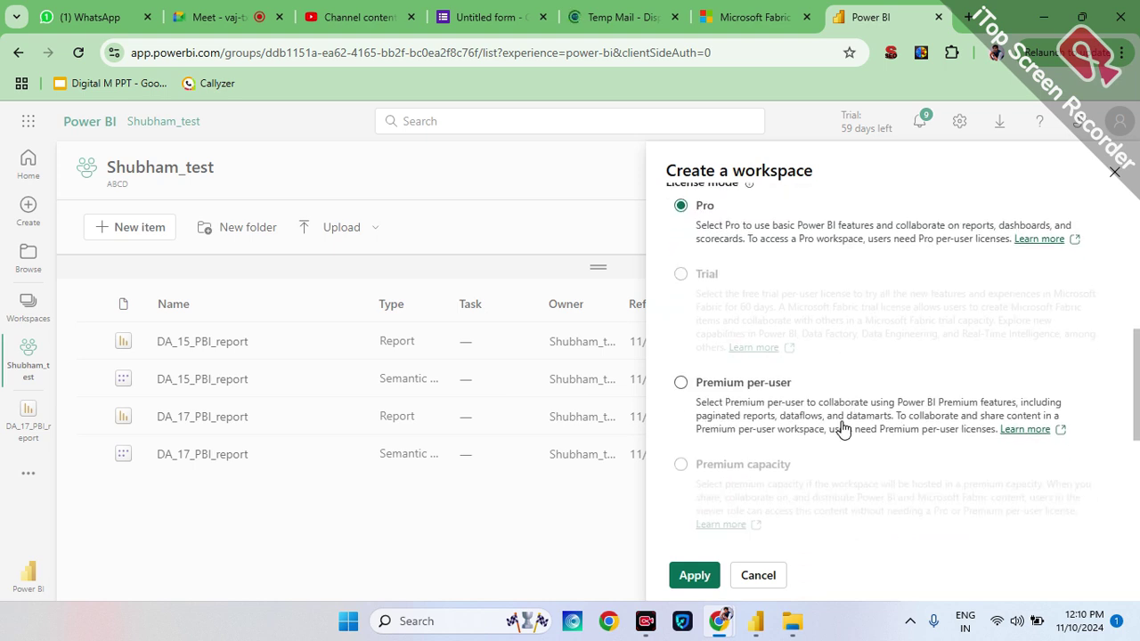
click(681, 386)
click(691, 575)
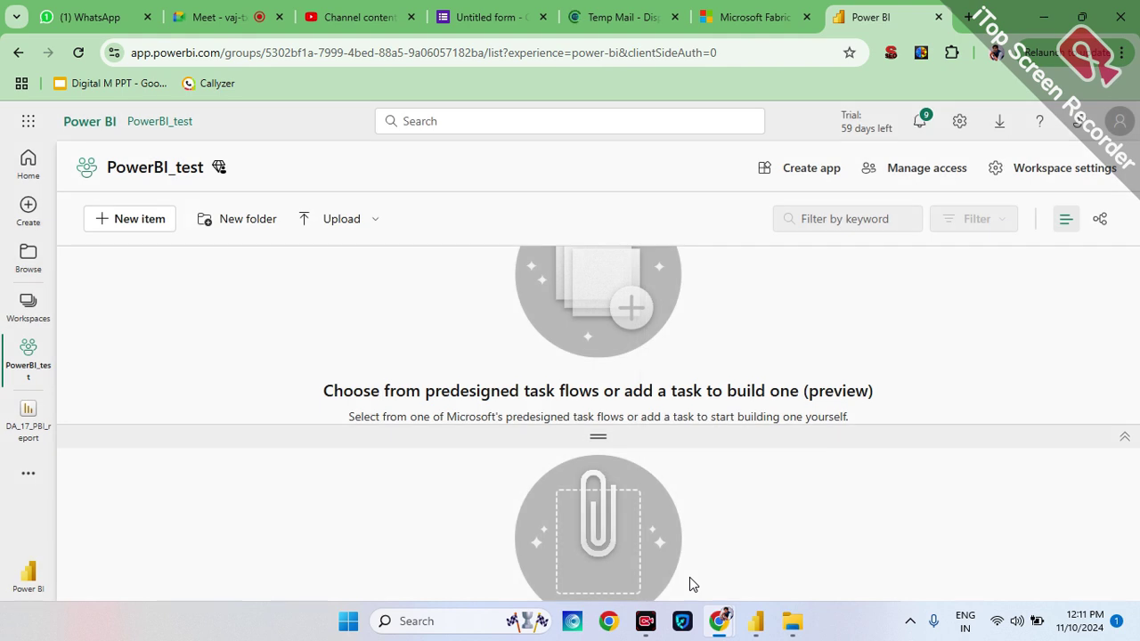
- Review the list of available workspaces, comparing PowerBI_test with the other workspace
click(29, 309)
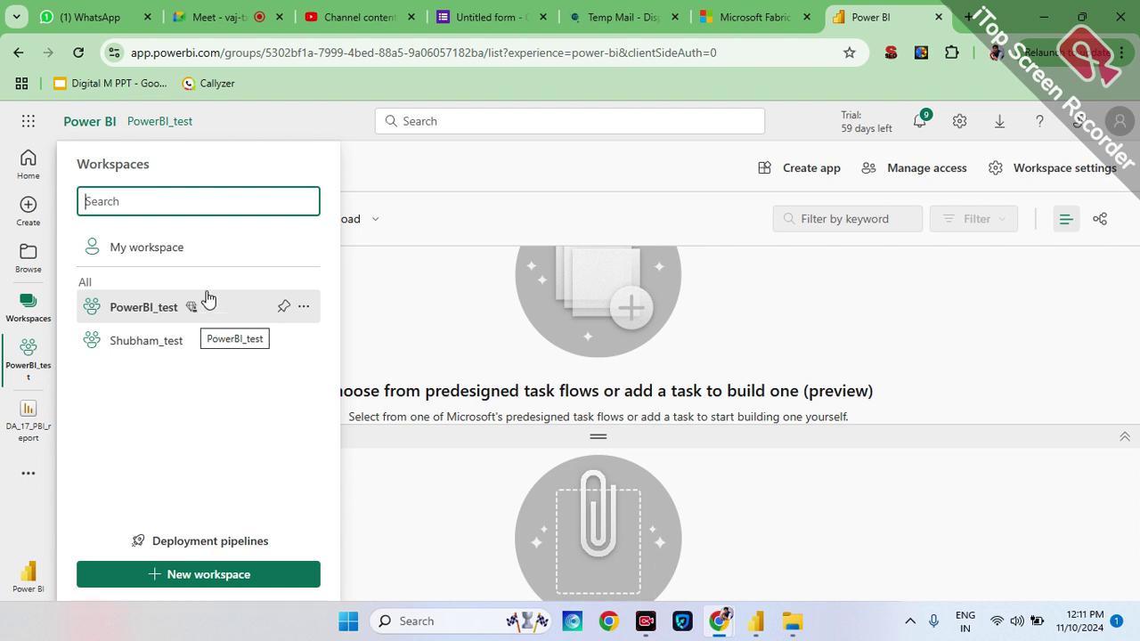
mouse_move(192, 319)
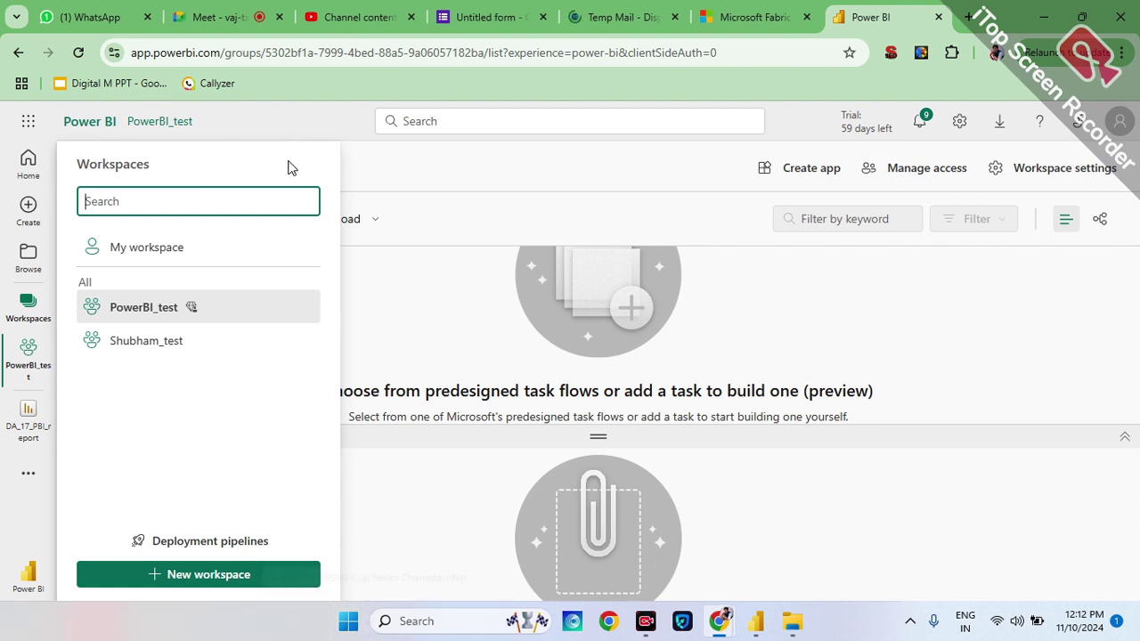
click(399, 324)
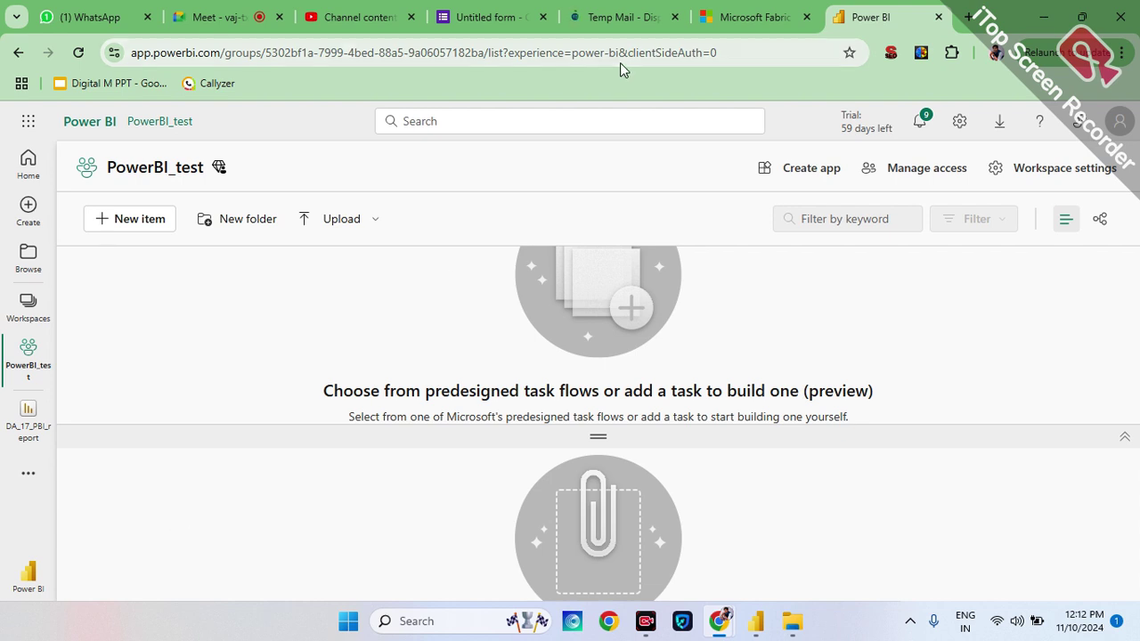
click(14, 323)
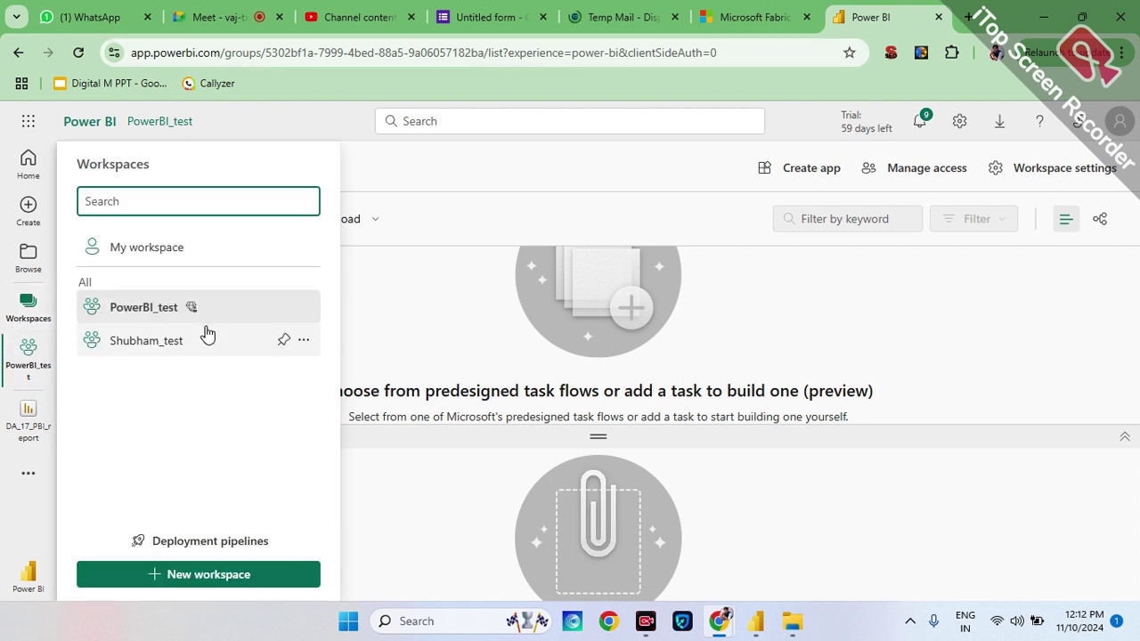
- Open the other test workspace and look over the available actions for the DA_15_PBI_report semantic model
click(181, 351)
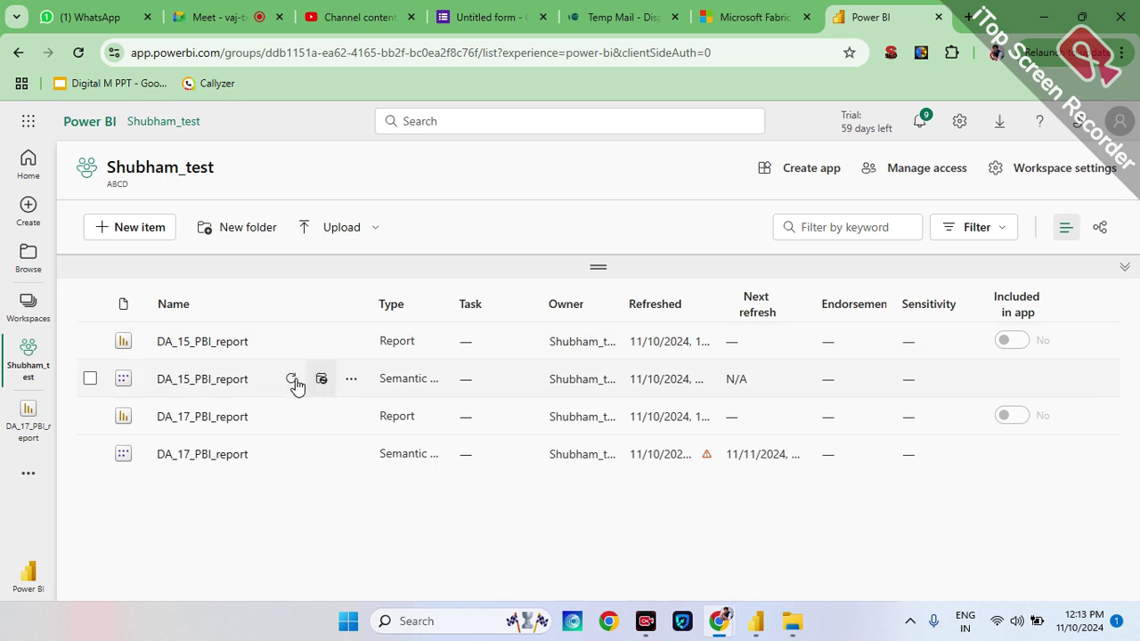
click(350, 382)
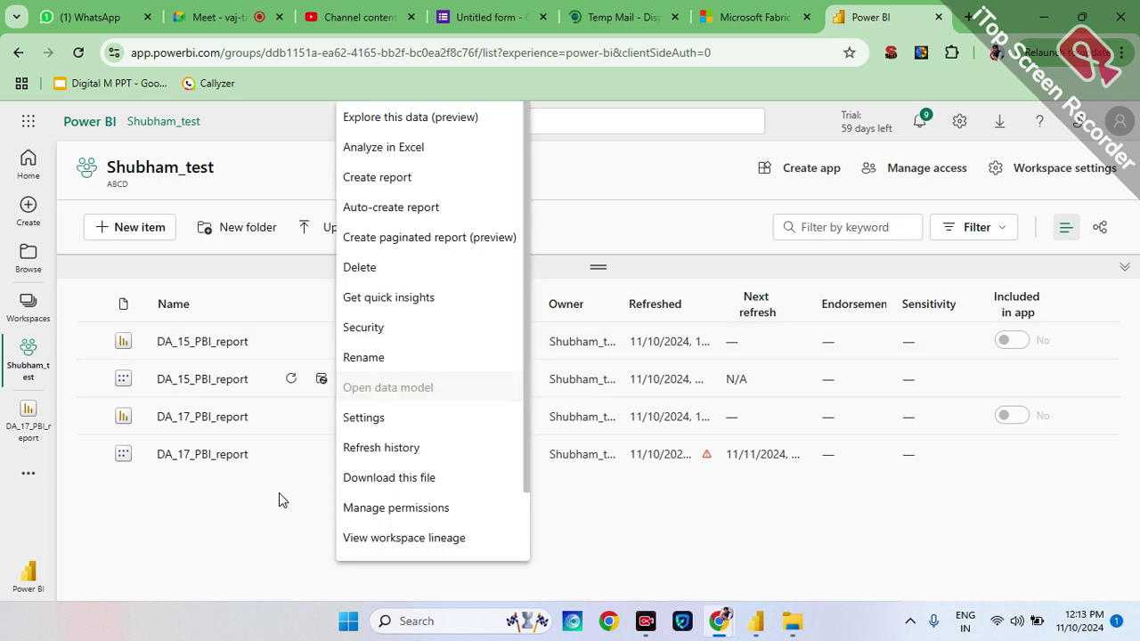
click(270, 589)
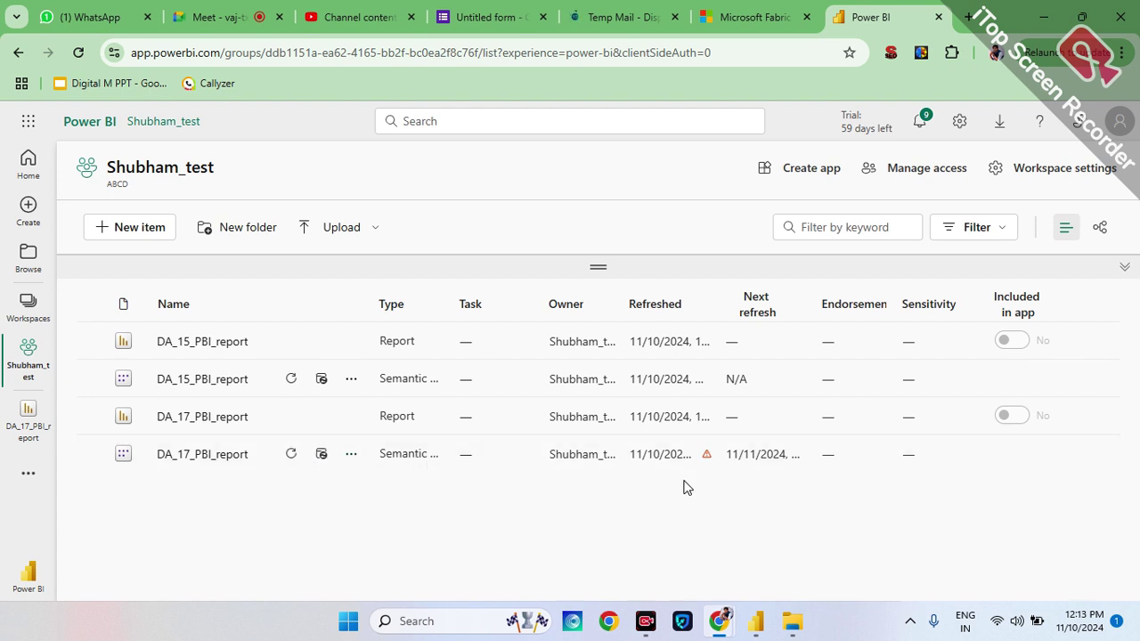
- Check the refresh error details of the DA_17_PBI_report semantic model and refresh it on demand
mouse_move(709, 459)
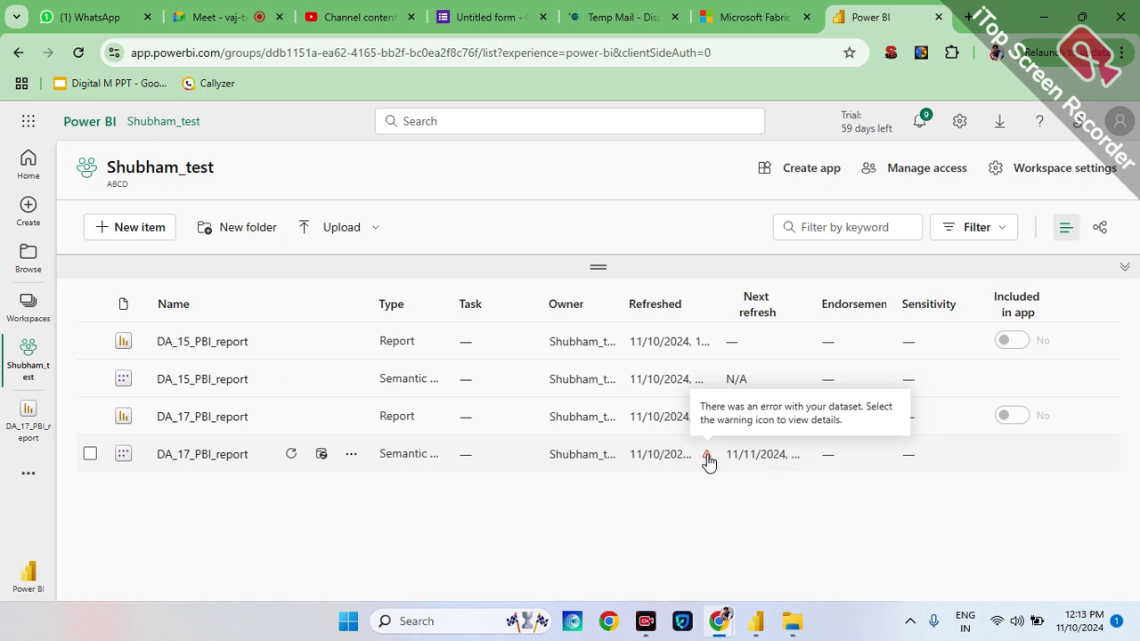
click(708, 457)
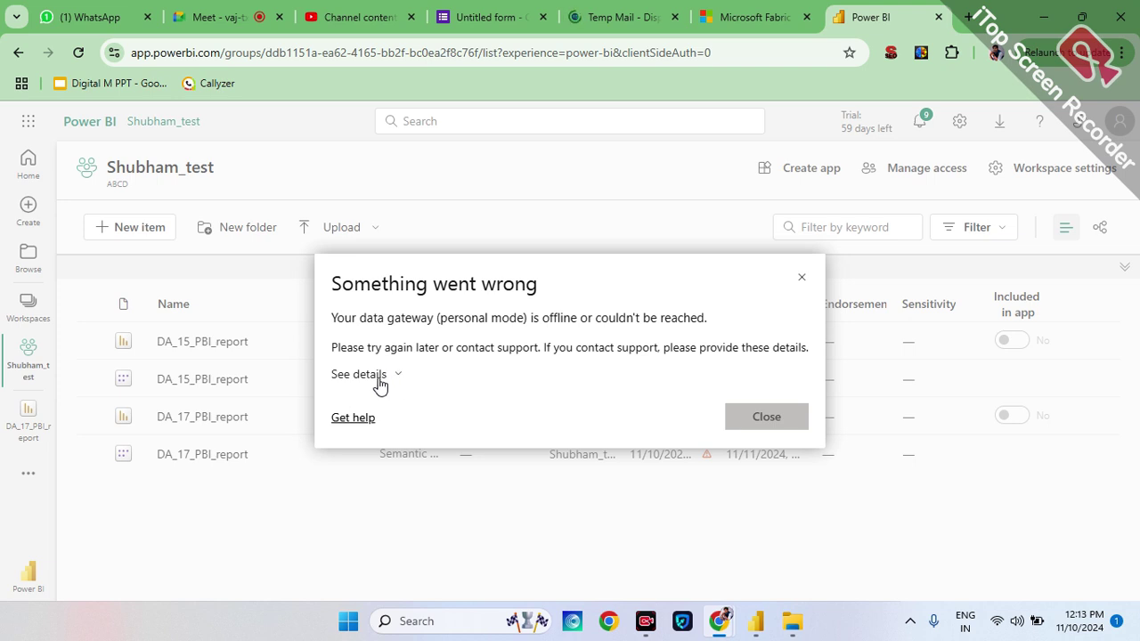
click(749, 427)
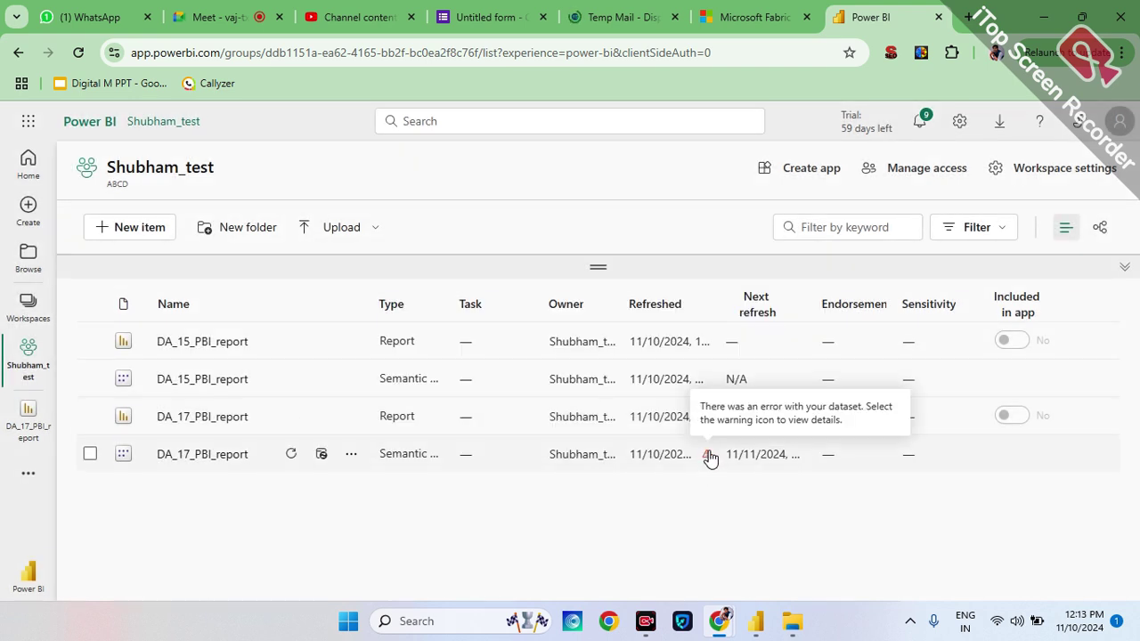
click(292, 459)
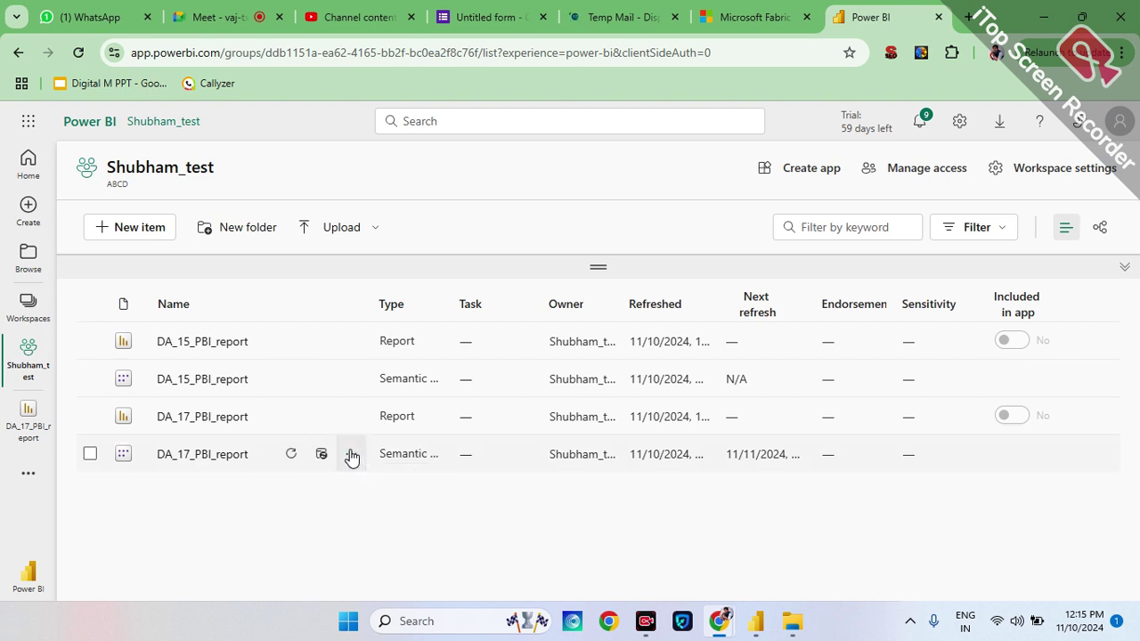
- Open the settings of the DA_17_PBI_report semantic model and examine its refresh schedule, including the refresh frequency choices
click(351, 455)
click(365, 427)
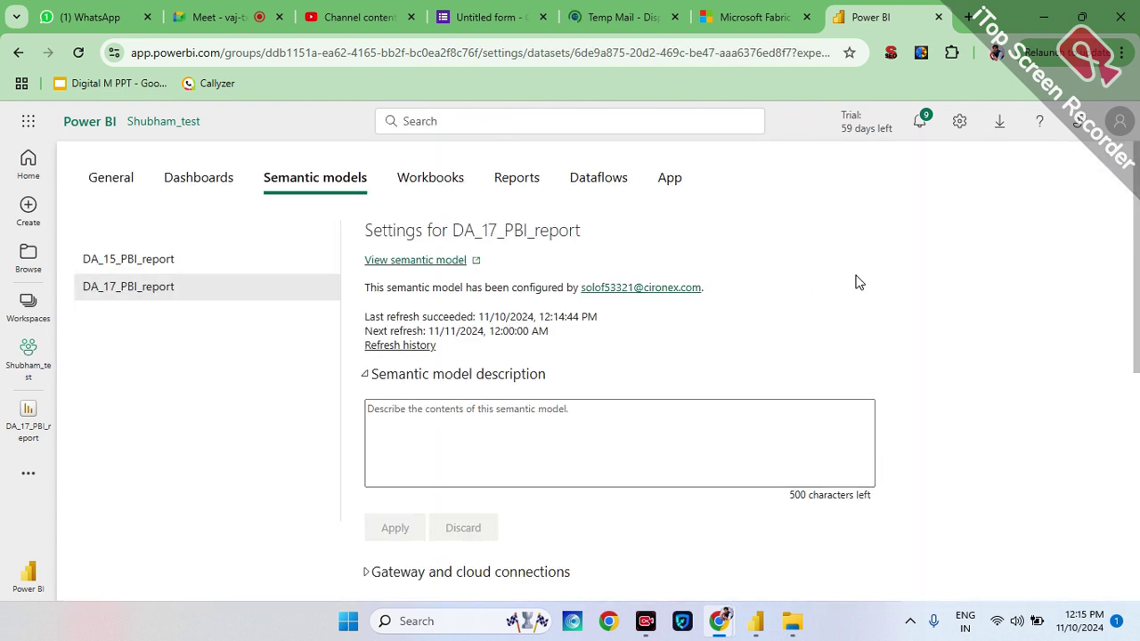
scroll(857, 281, down, 5)
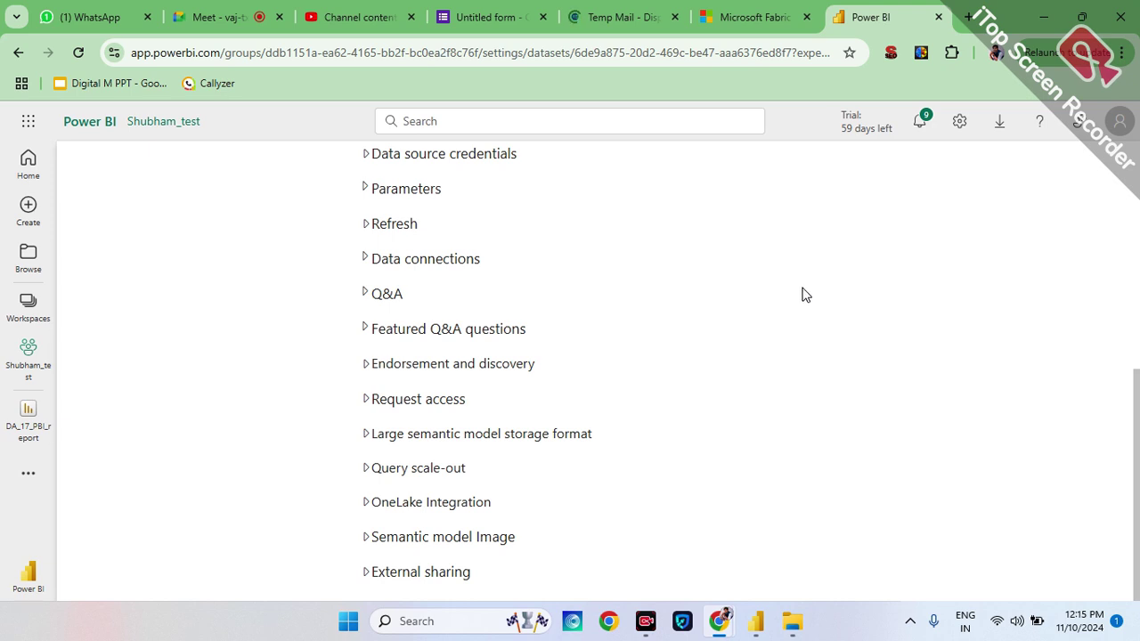
scroll(639, 323, up, 5)
scroll(639, 322, down, 5)
click(366, 224)
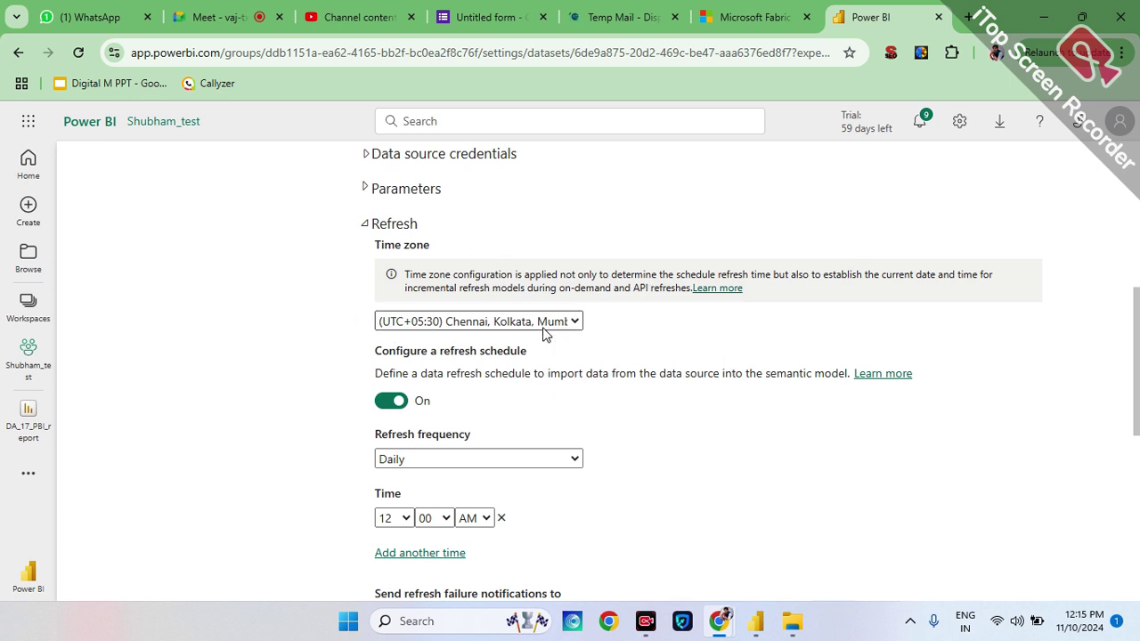
click(444, 465)
click(821, 518)
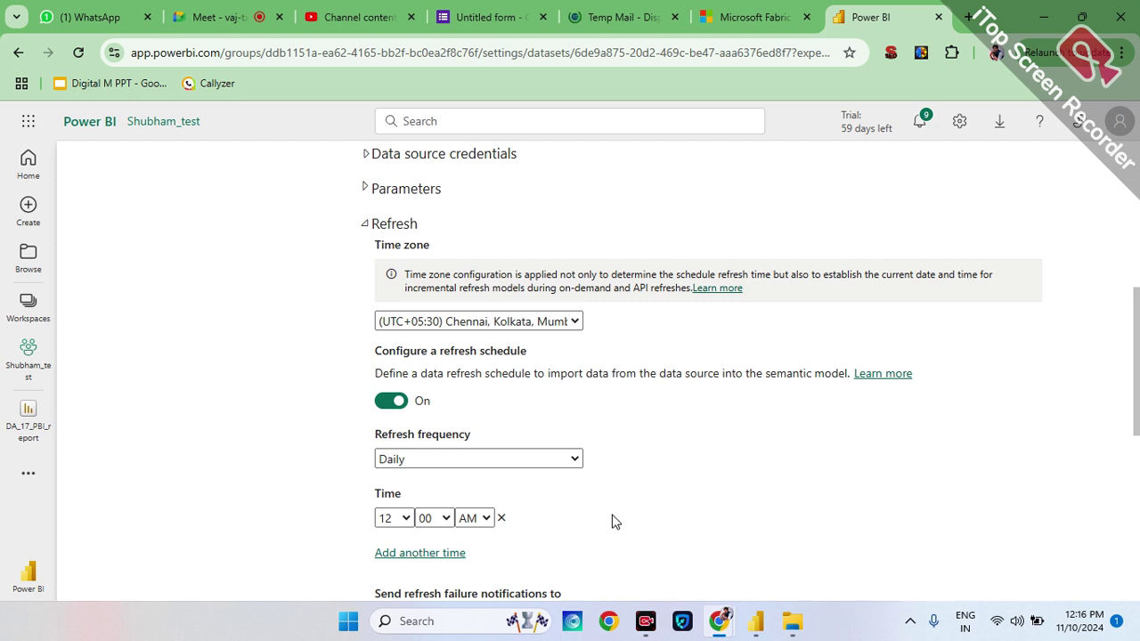
- Review the data source credentials and inspect the privacy level choices for Calendar Lookup.csv without changing them
scroll(612, 522, down, 8)
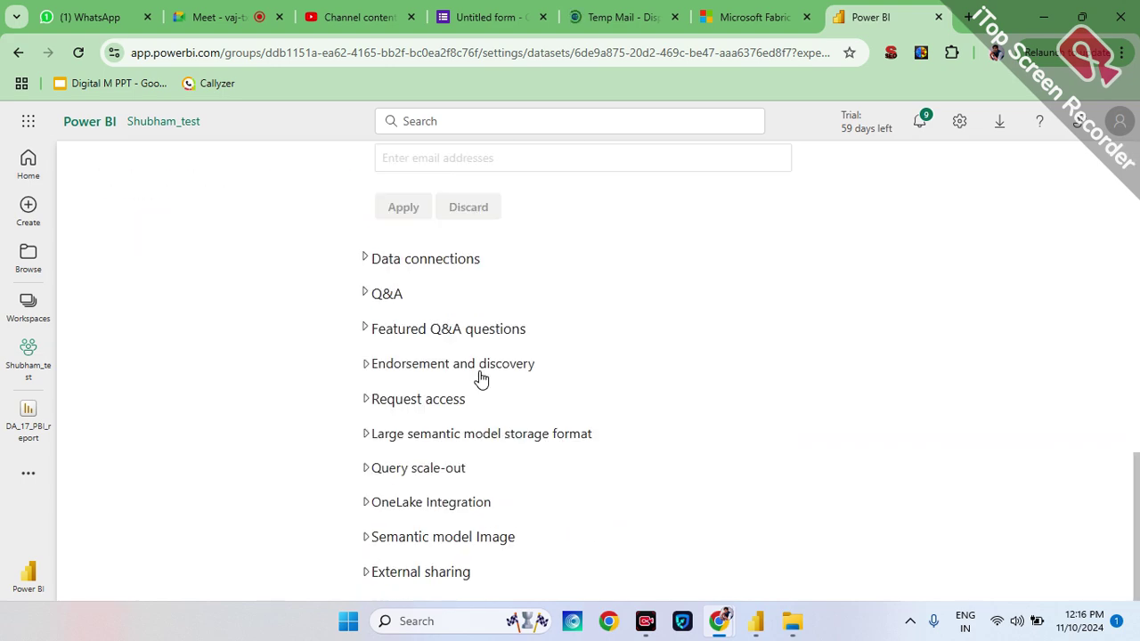
scroll(385, 317, up, 10)
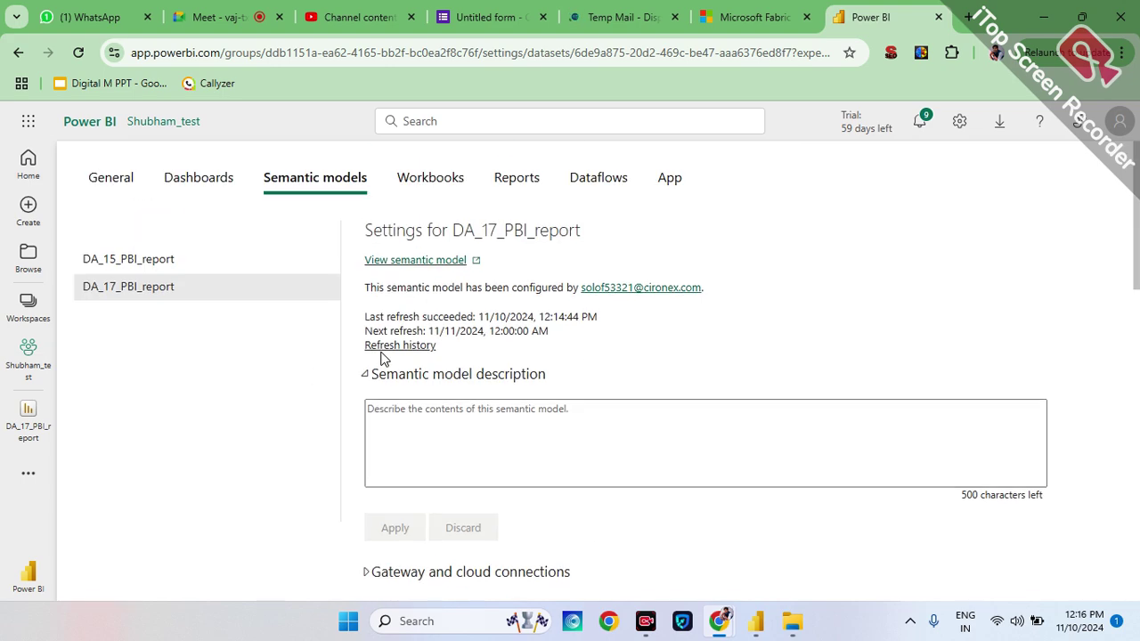
scroll(587, 495, down, 3)
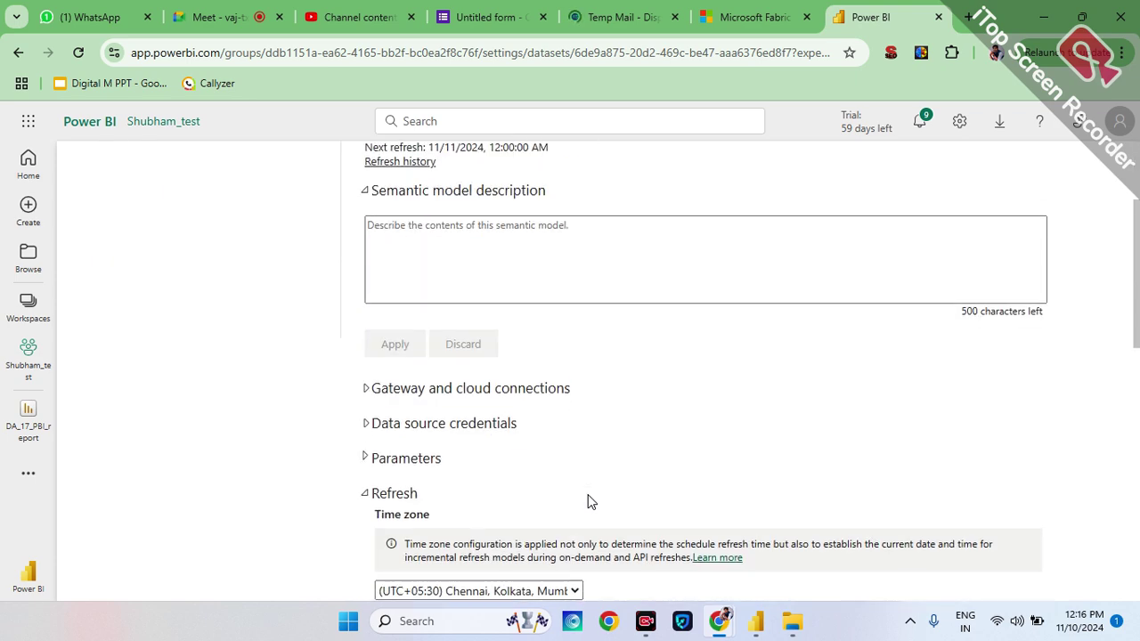
click(371, 381)
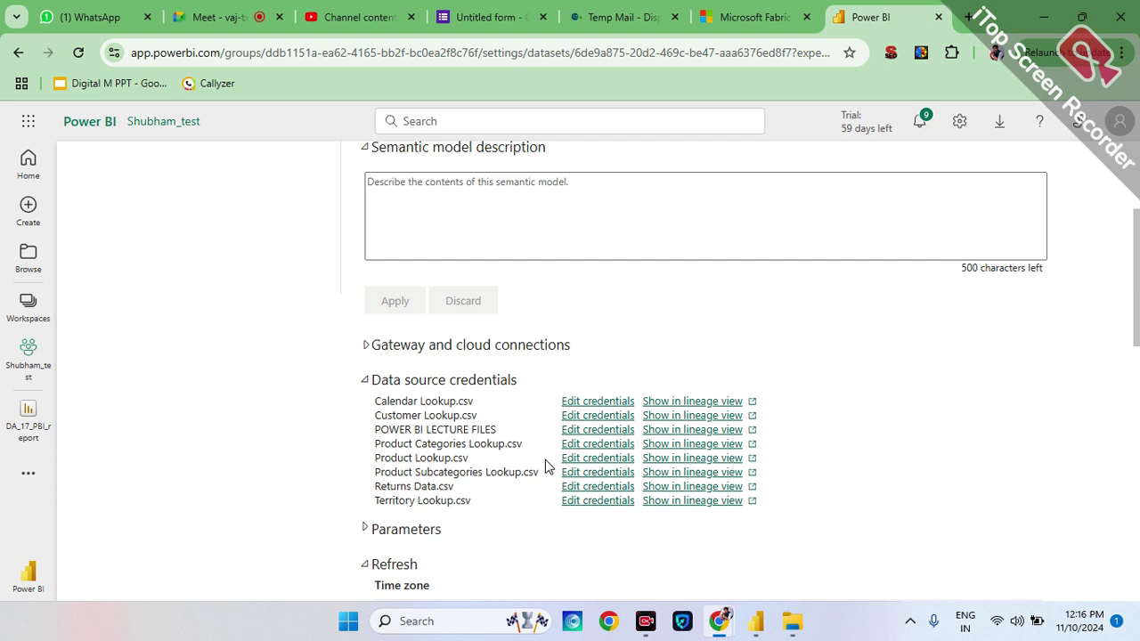
click(577, 402)
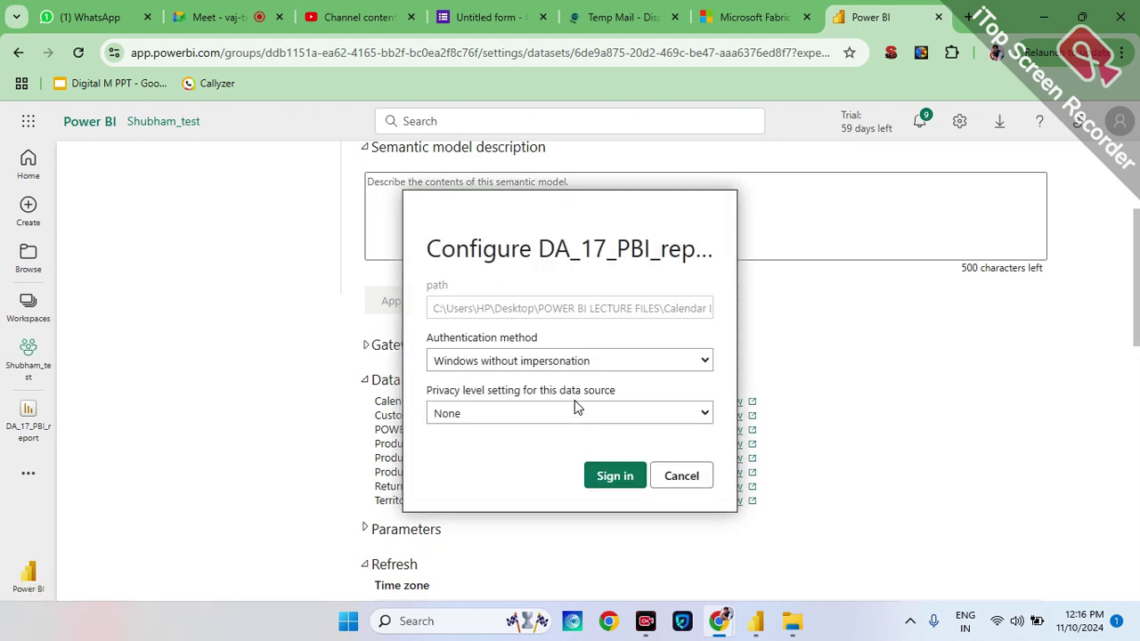
click(525, 415)
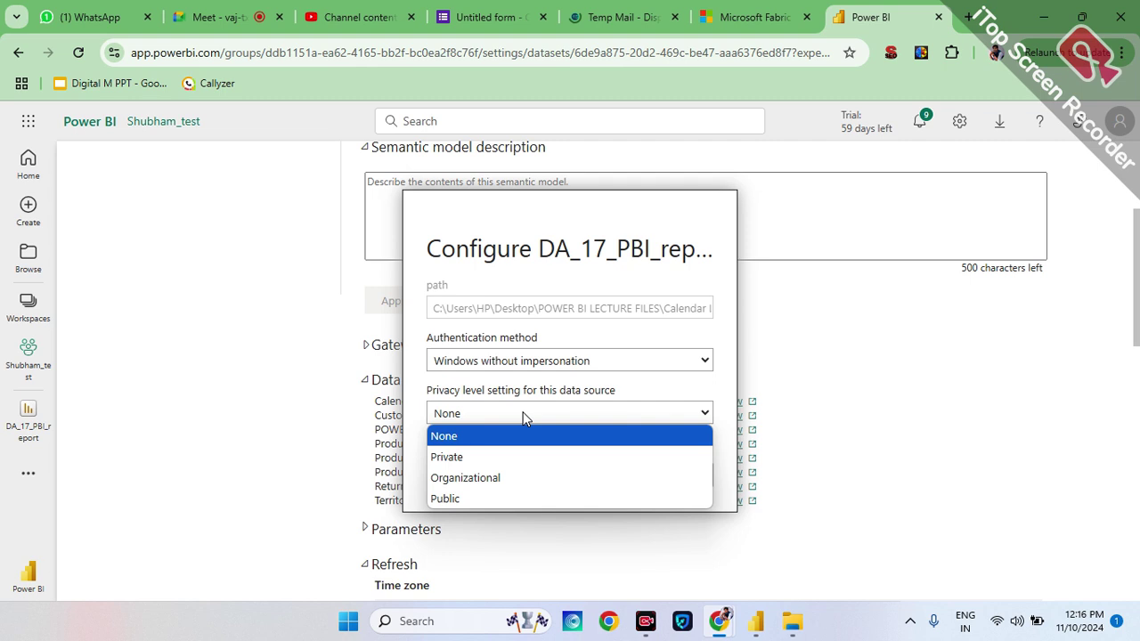
click(833, 409)
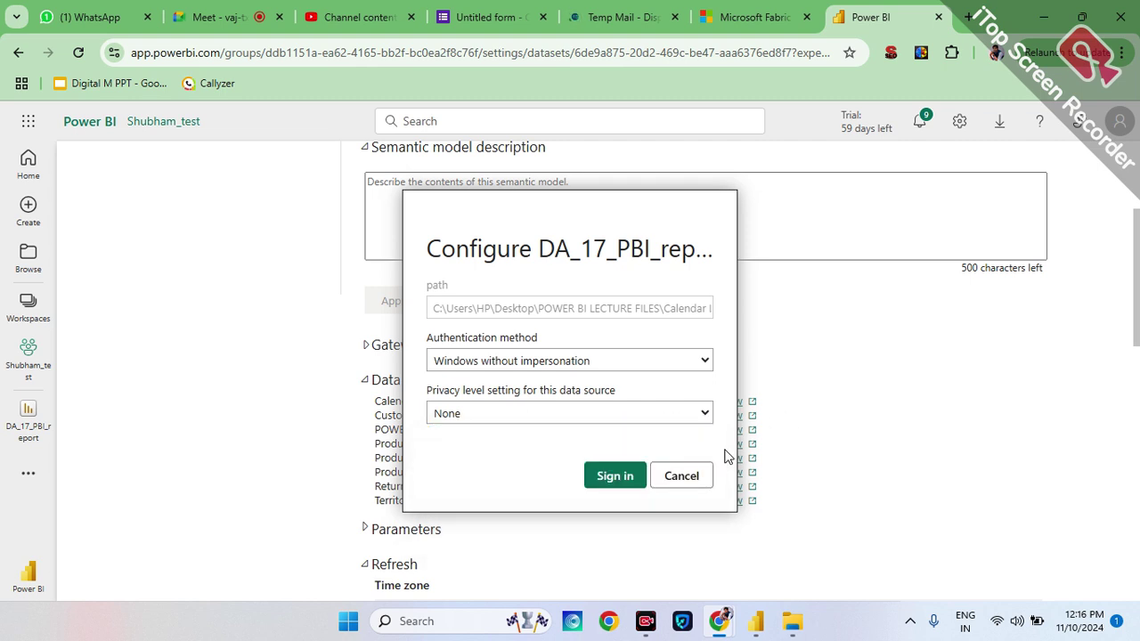
click(689, 477)
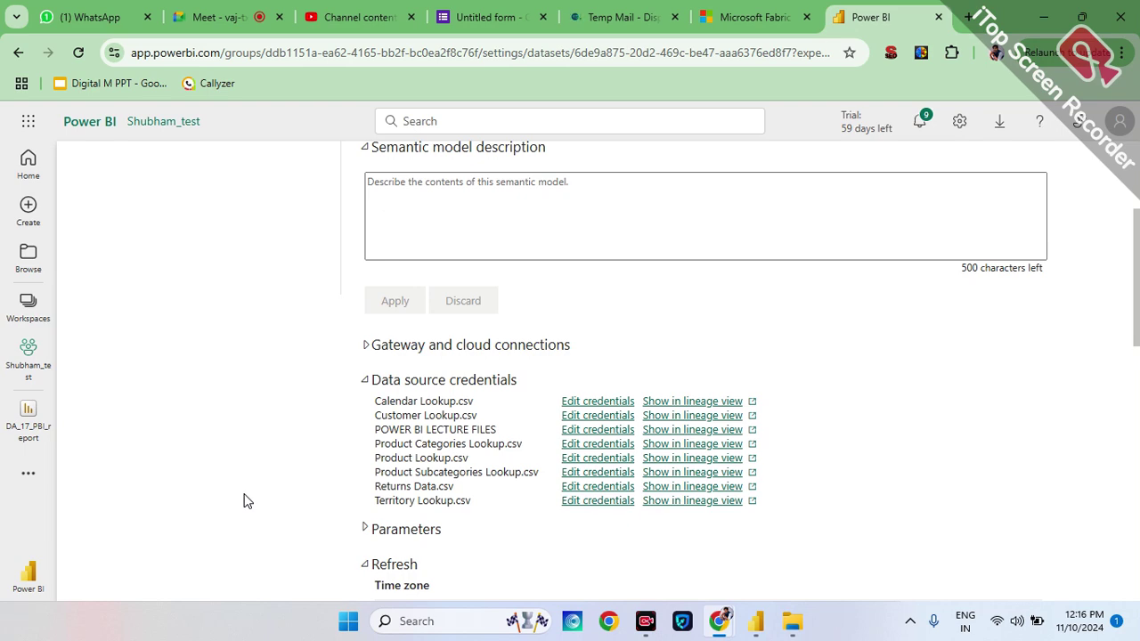
- Look through the remaining semantic model settings, including the Data connections, Q&A and Request access sections
scroll(244, 499, down, 1)
scroll(241, 499, up, 4)
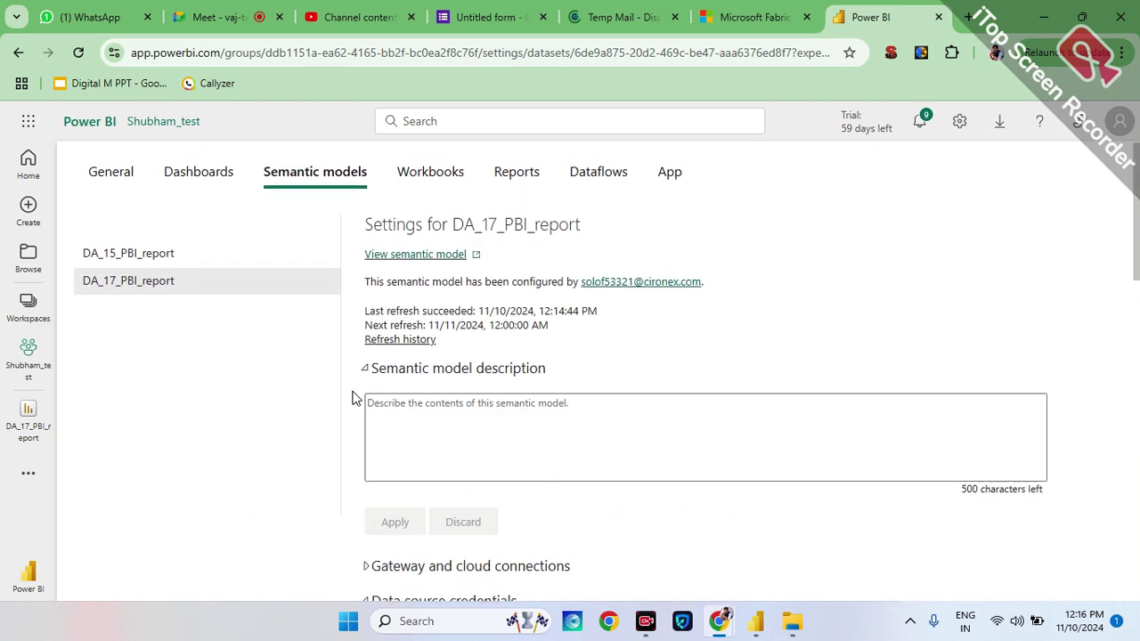
scroll(368, 375, down, 3)
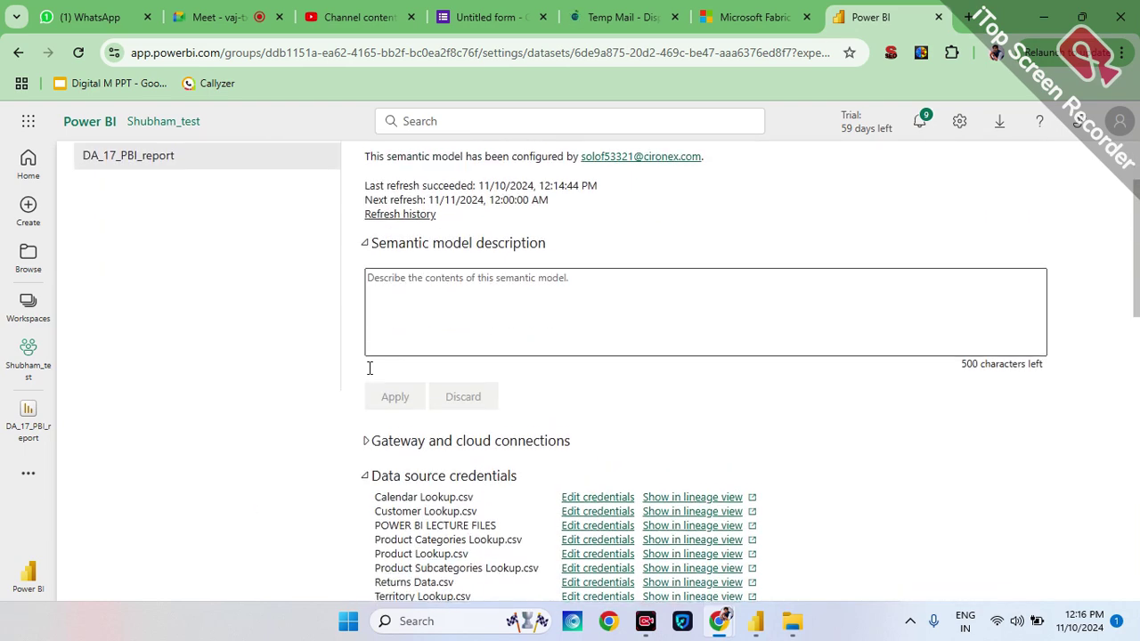
scroll(338, 511, down, 2)
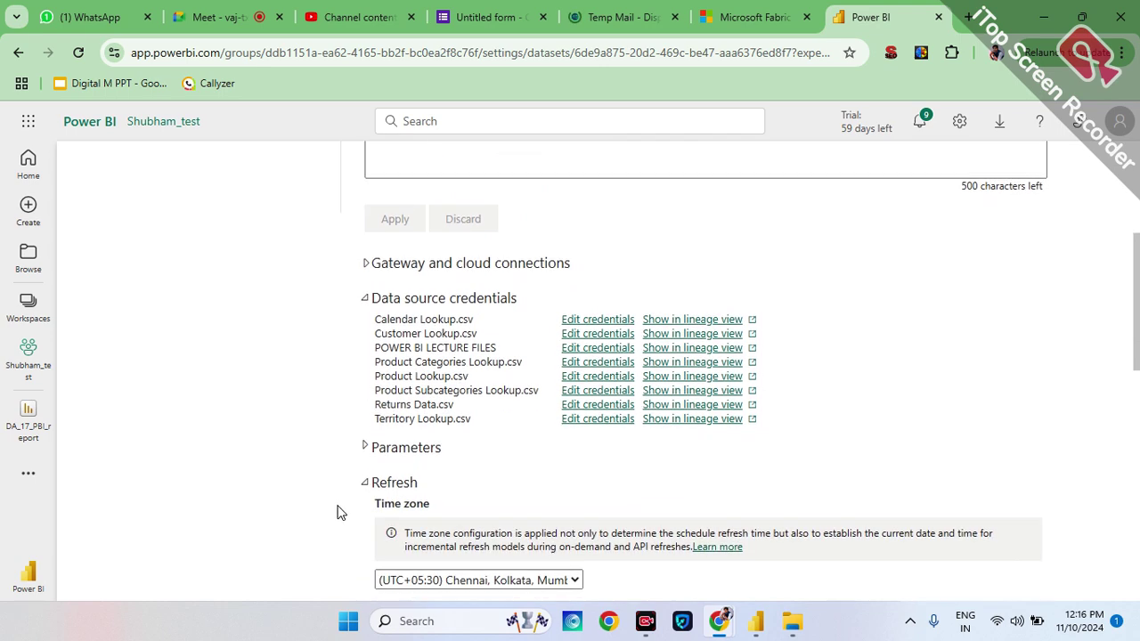
scroll(373, 485, down, 5)
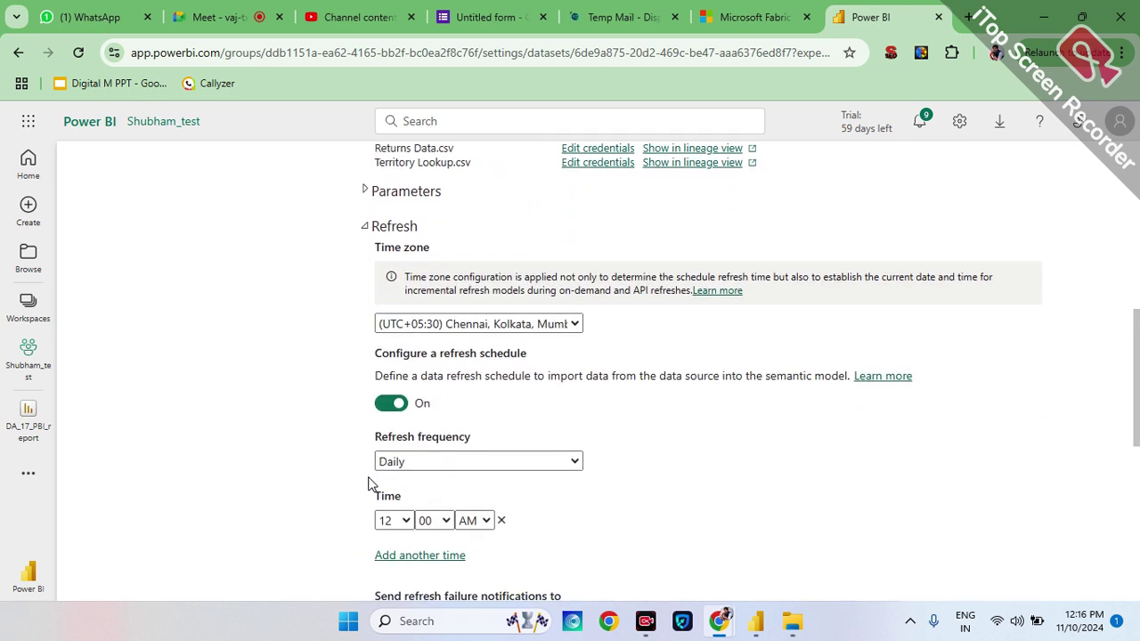
scroll(367, 482, down, 1)
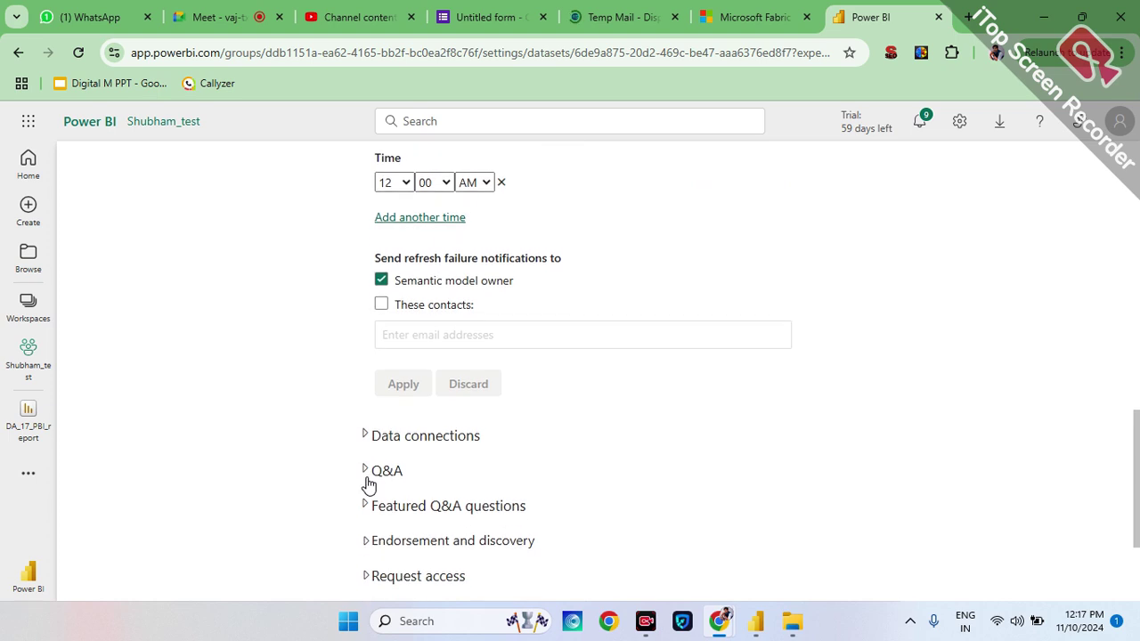
click(367, 435)
click(367, 436)
click(364, 471)
click(364, 471)
scroll(318, 460, down, 2)
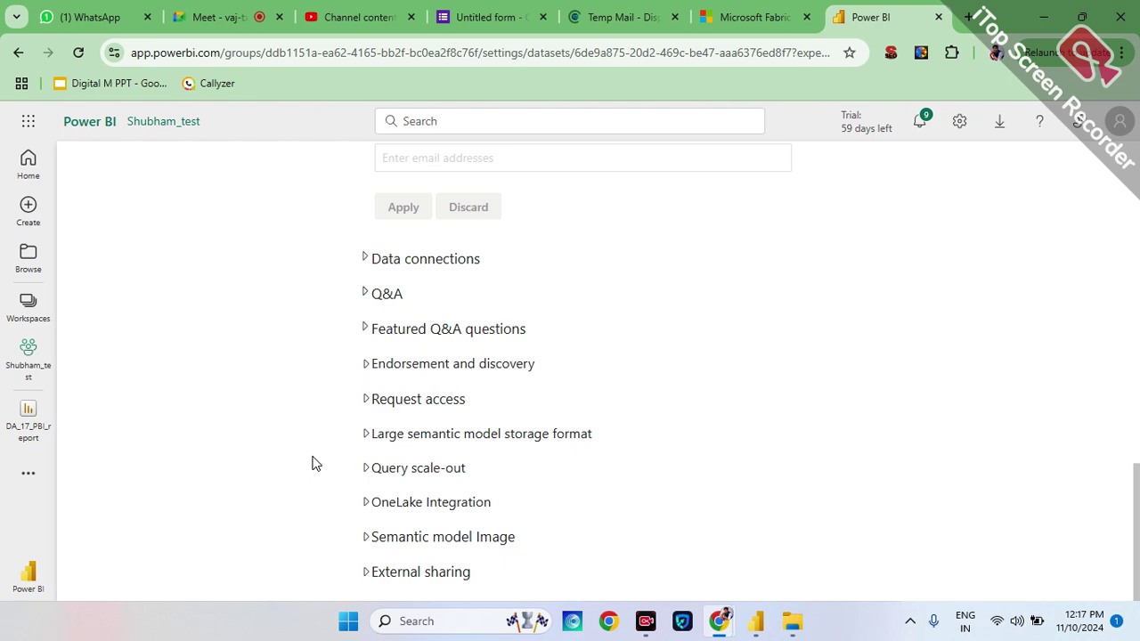
click(366, 399)
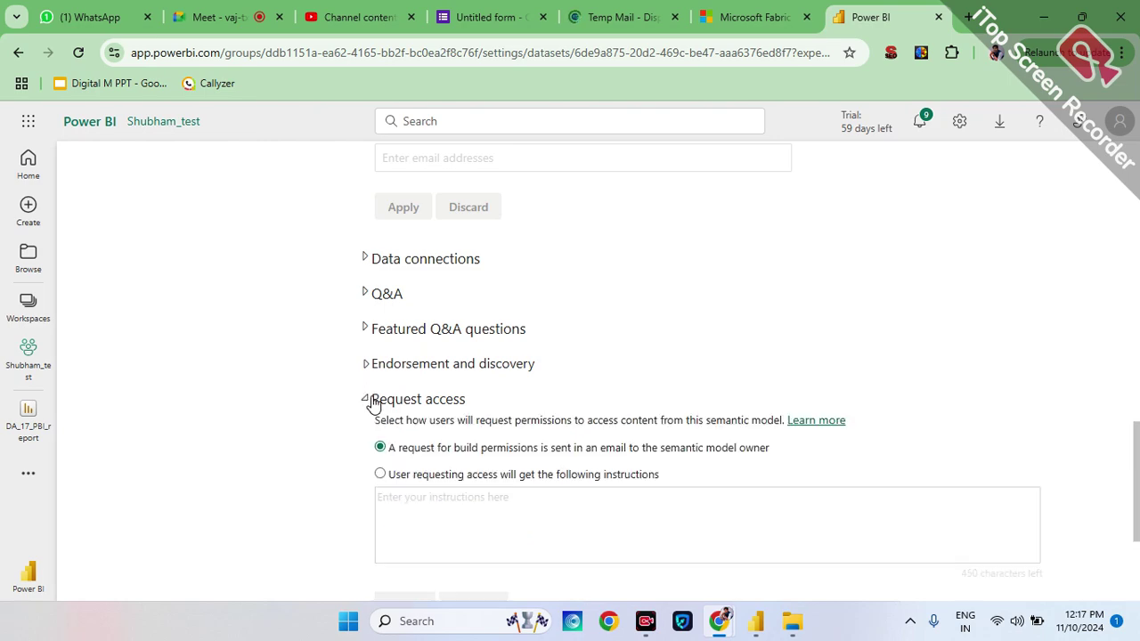
click(373, 403)
scroll(285, 377, up, 6)
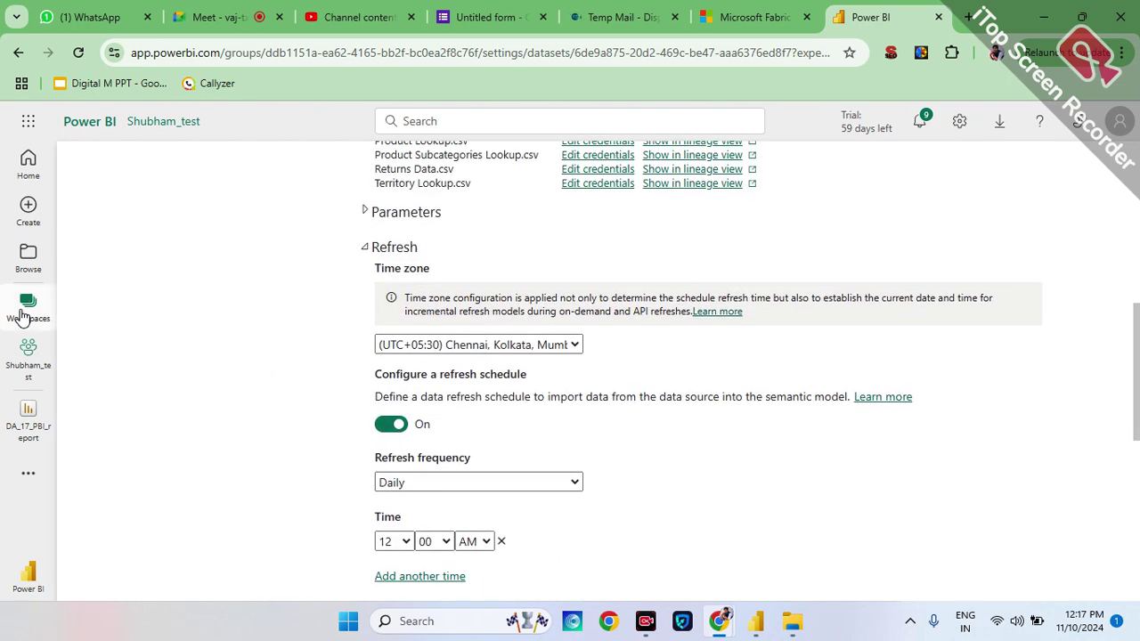
- Return to the workspace containing both reports and examine the link-sharing options for the DA_15_PBI_report report, briefly visiting WhatsApp Web
click(24, 316)
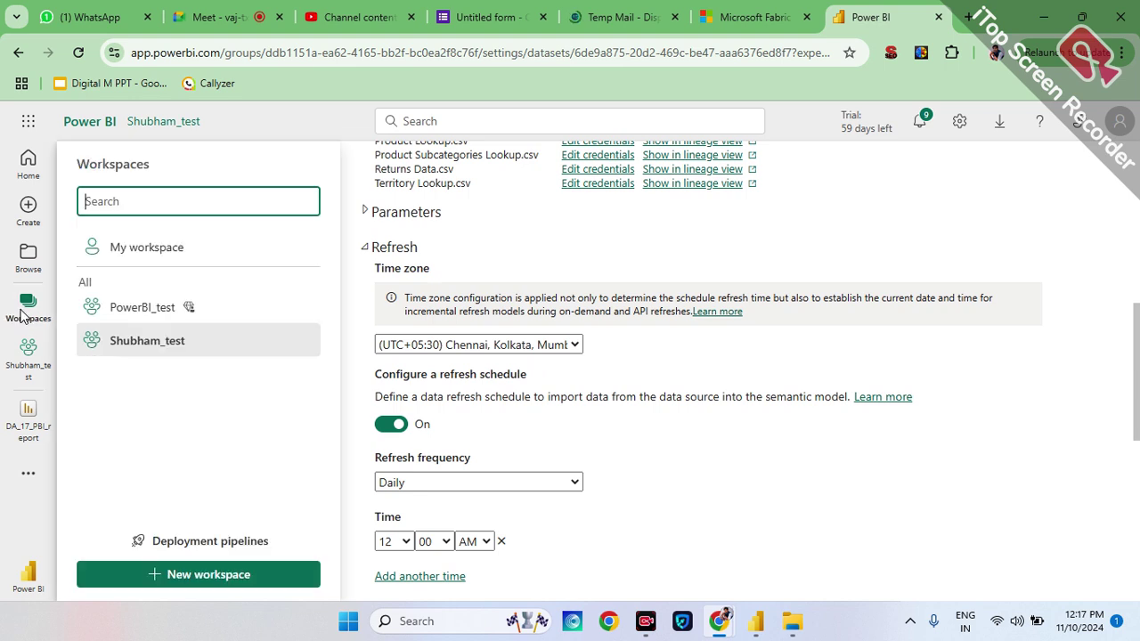
click(178, 354)
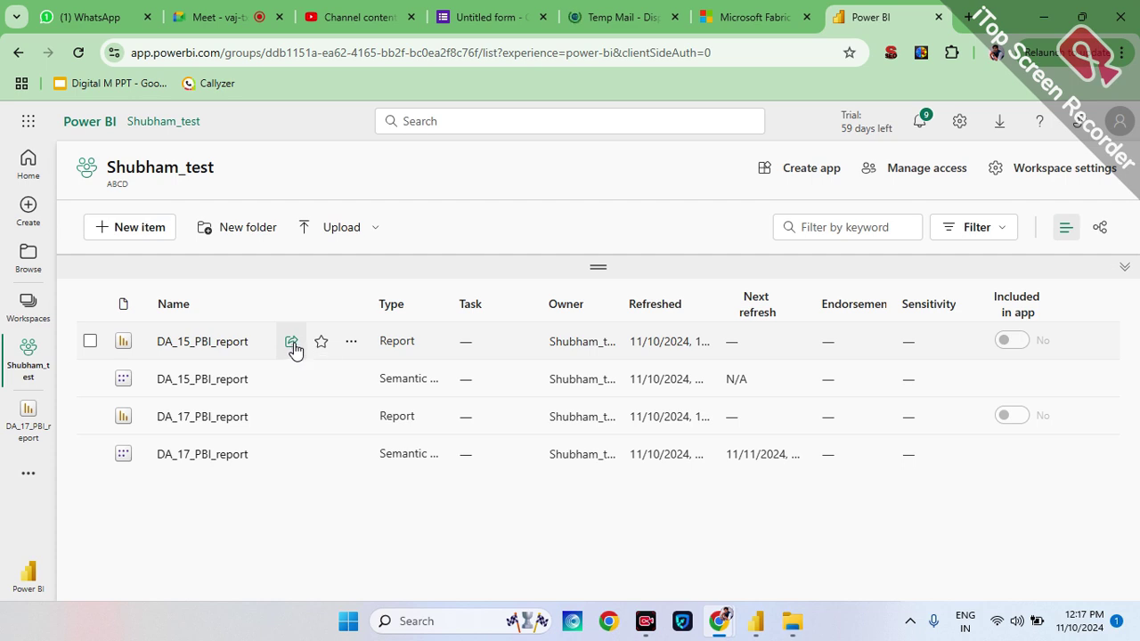
click(292, 343)
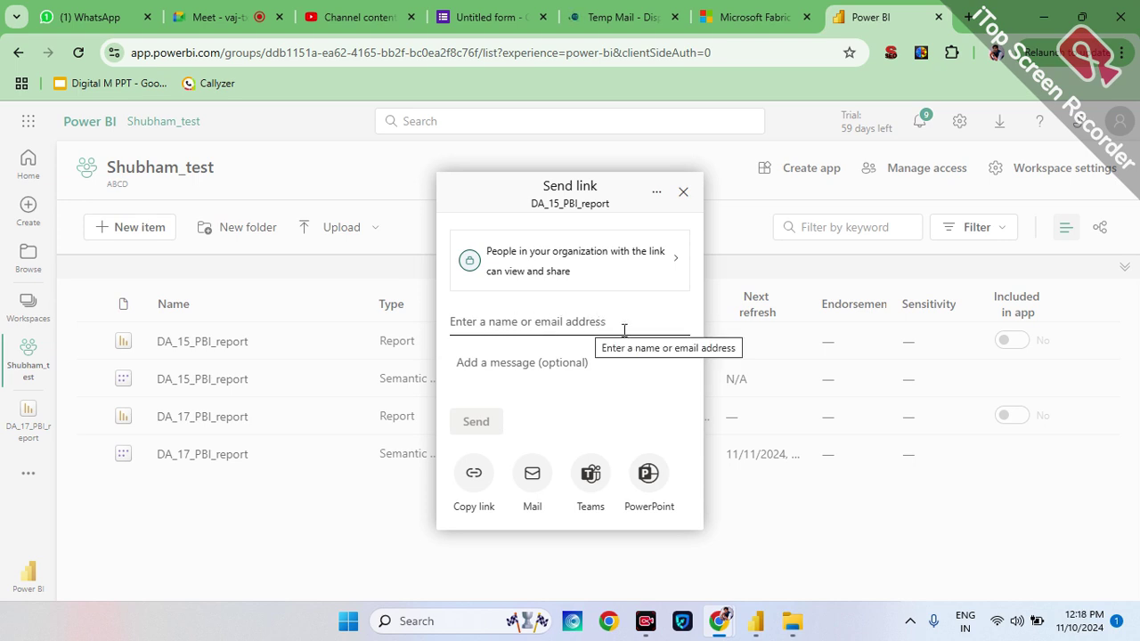
click(502, 270)
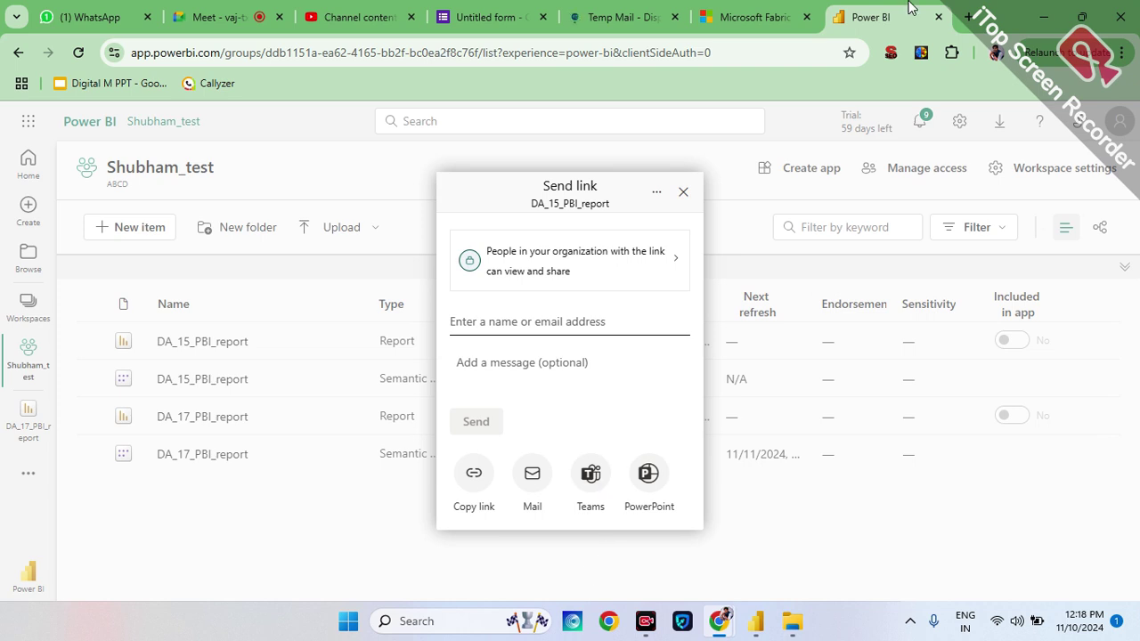
click(71, 20)
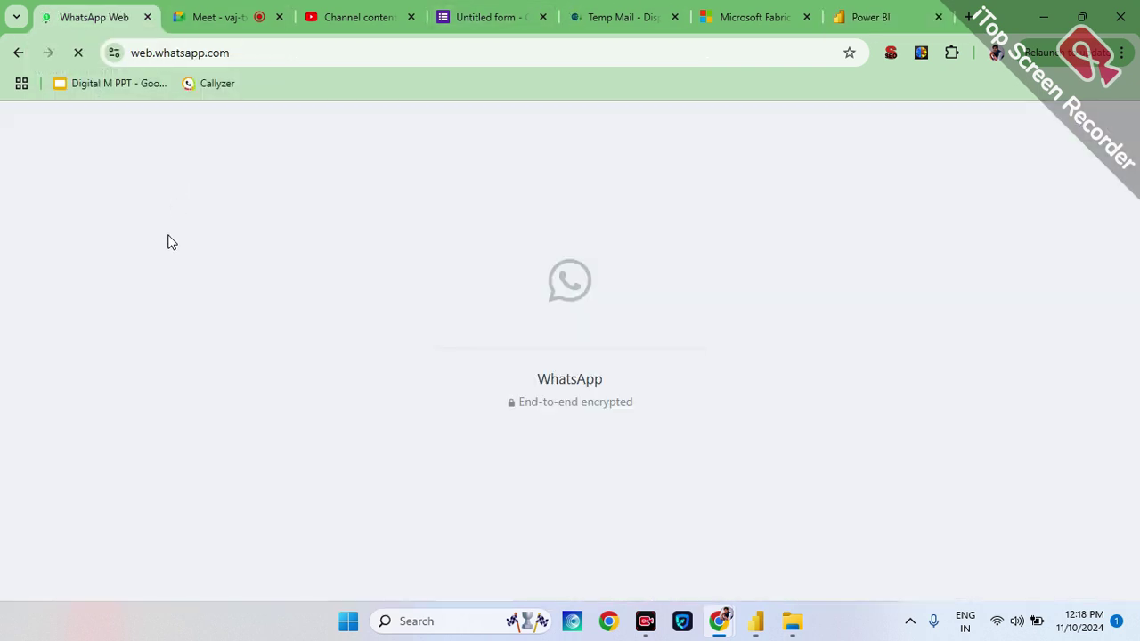
click(863, 19)
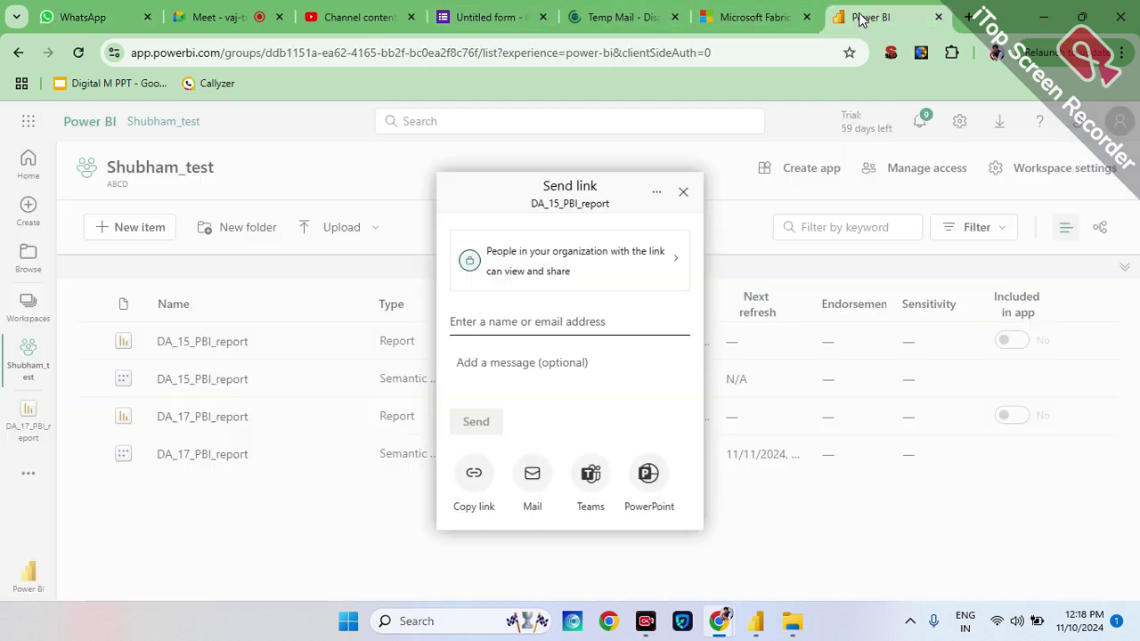
click(480, 252)
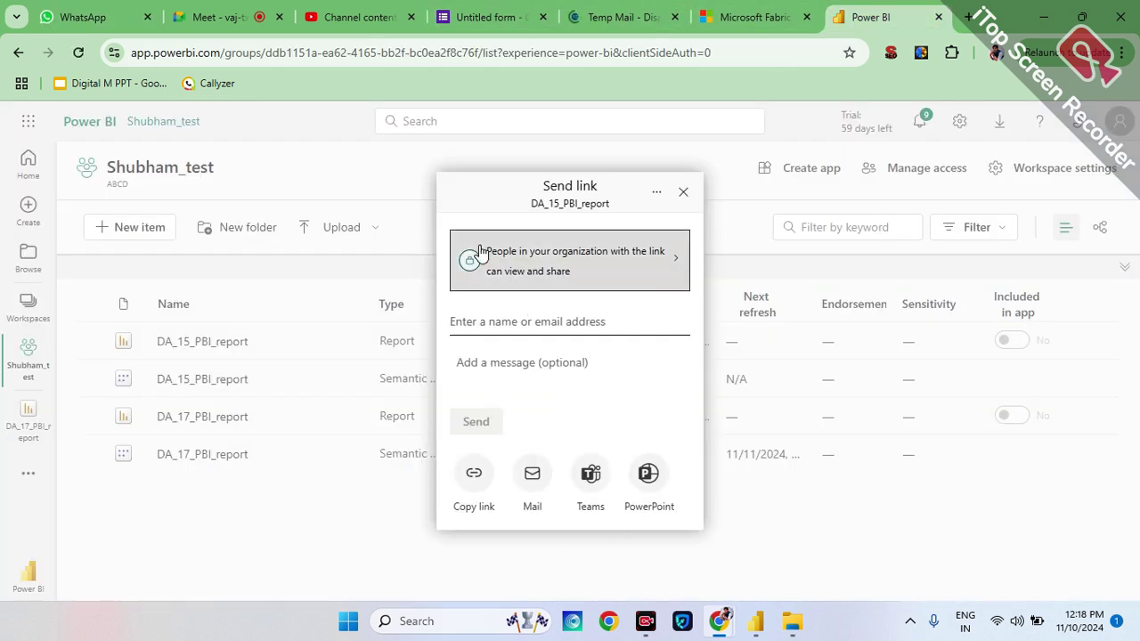
click(683, 190)
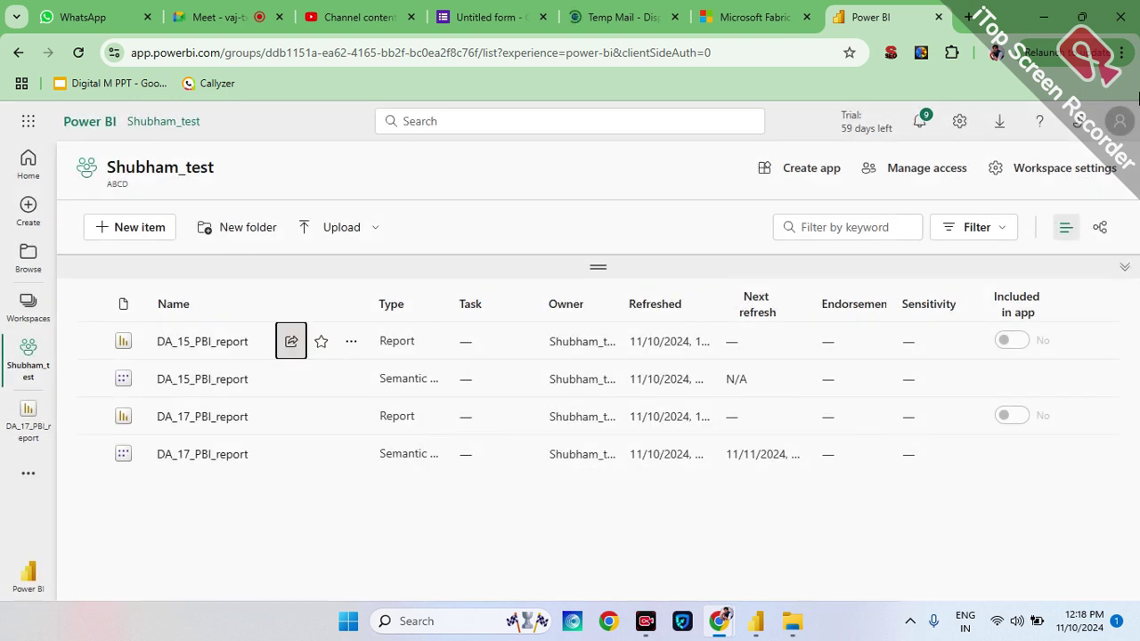
- Check the account profile and examine the DA_15_PBI_report sharing choices, including who the link works for and recipient permissions, without applying changes
click(1119, 123)
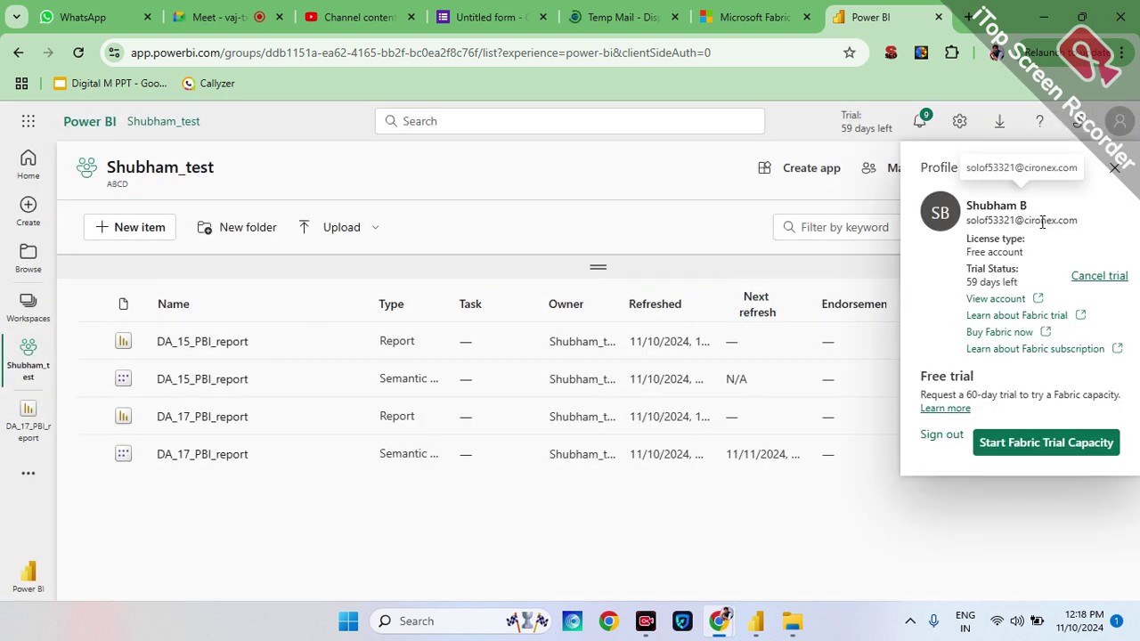
click(1114, 167)
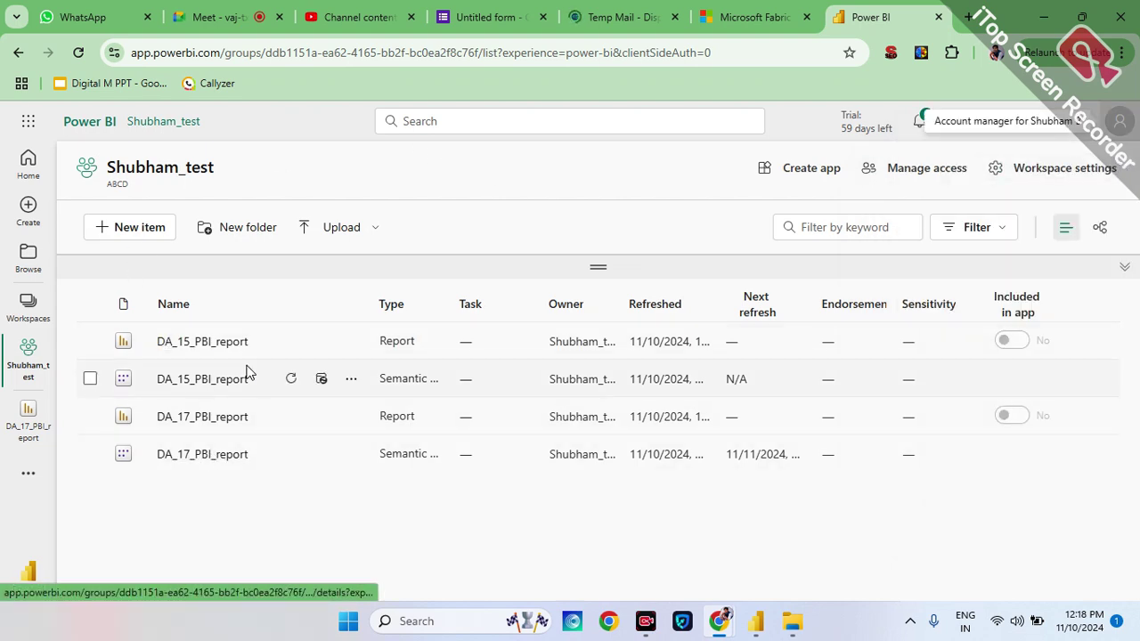
click(291, 343)
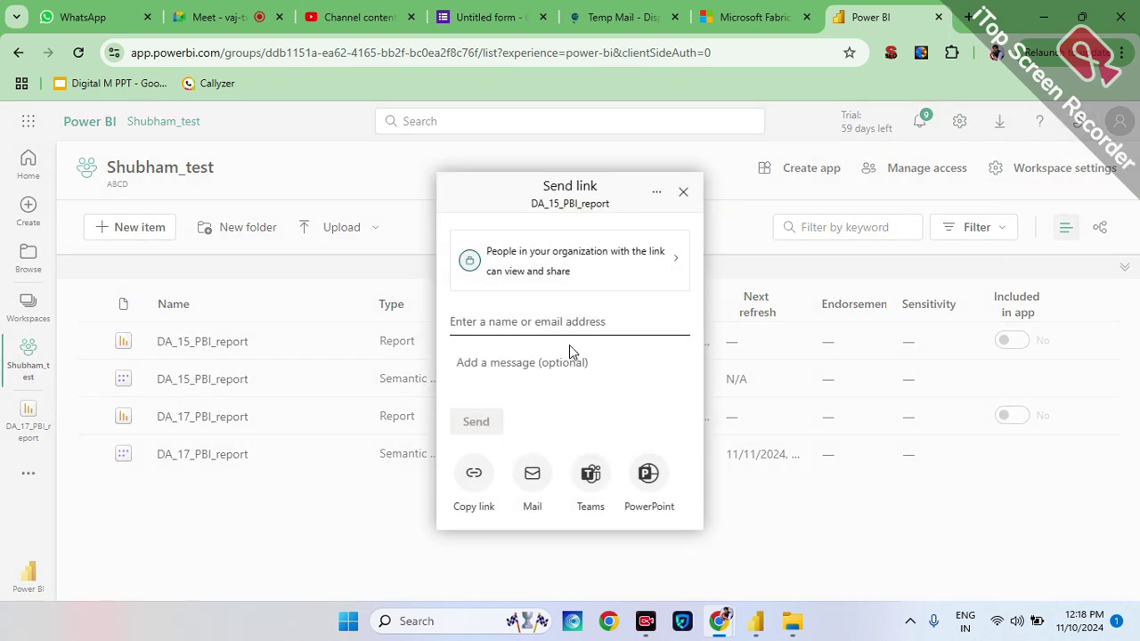
click(570, 318)
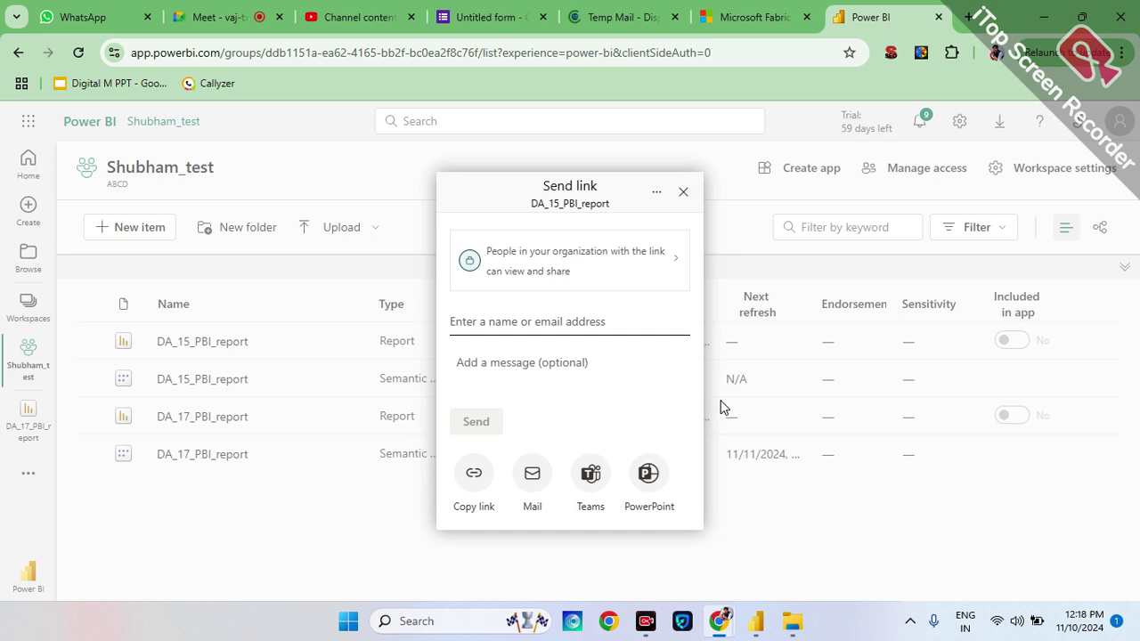
click(675, 269)
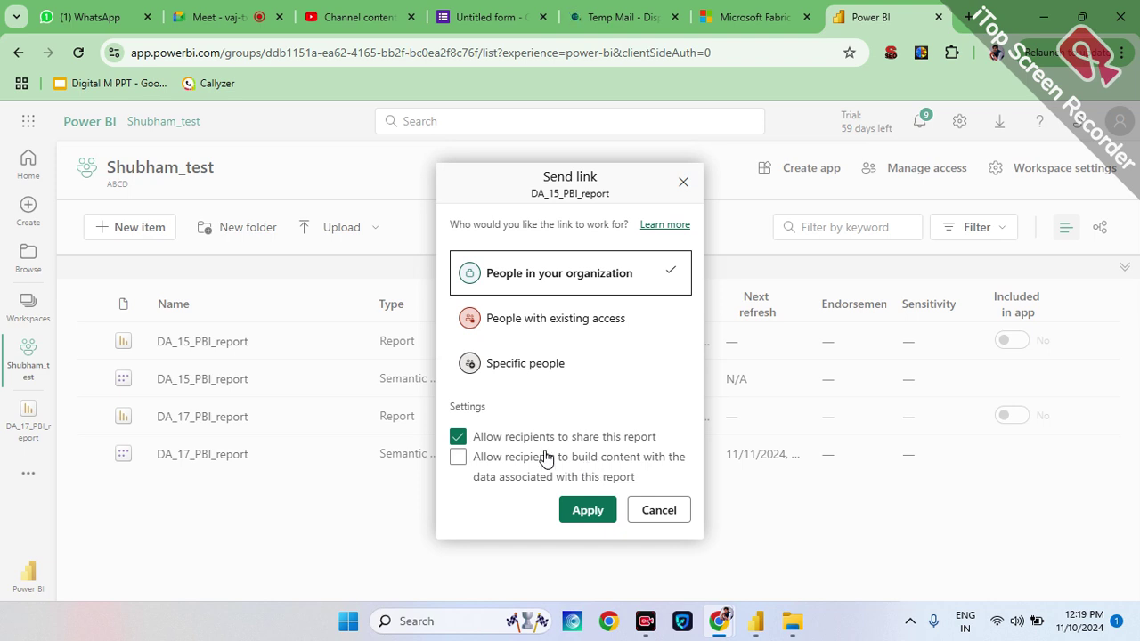
click(663, 514)
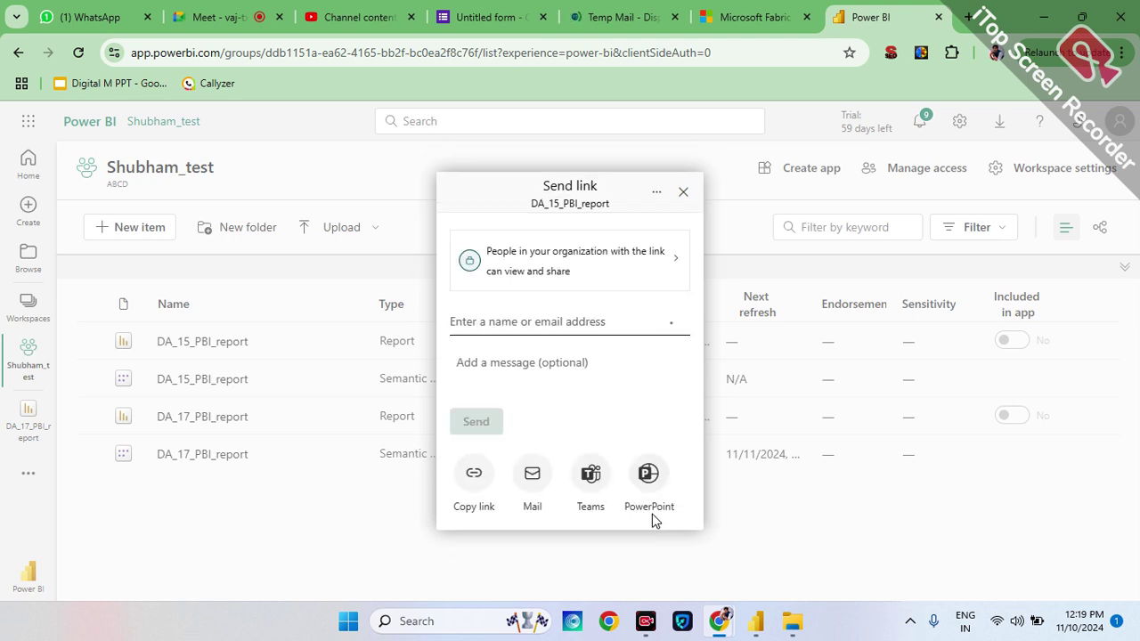
click(683, 194)
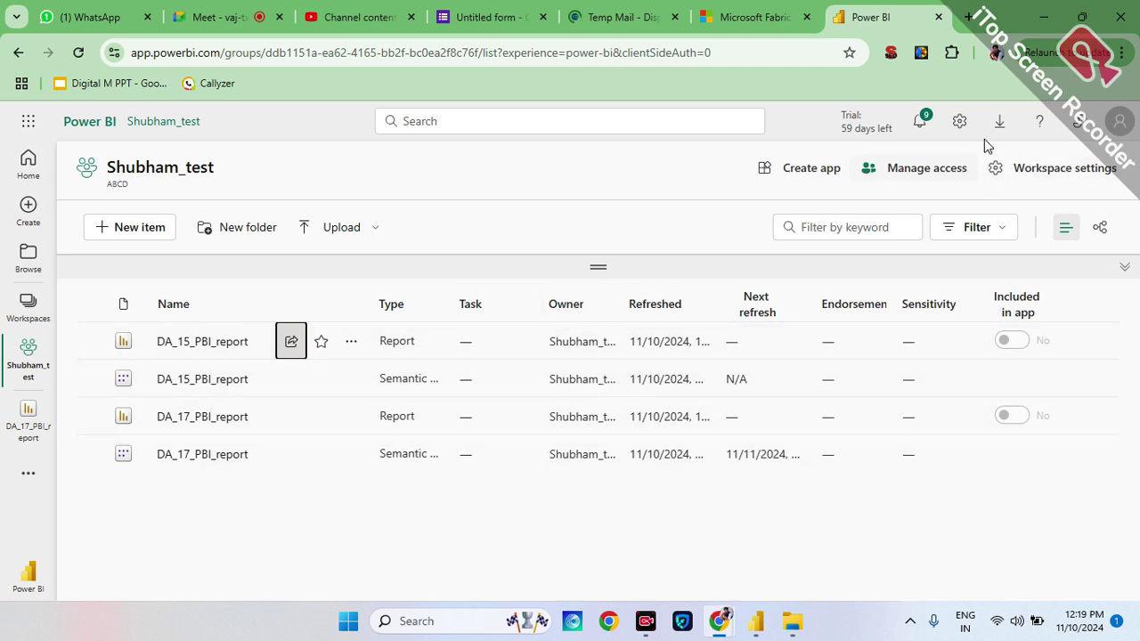
- Review the account profile and the workspace's General, License info and System storage settings without changing them
click(1119, 121)
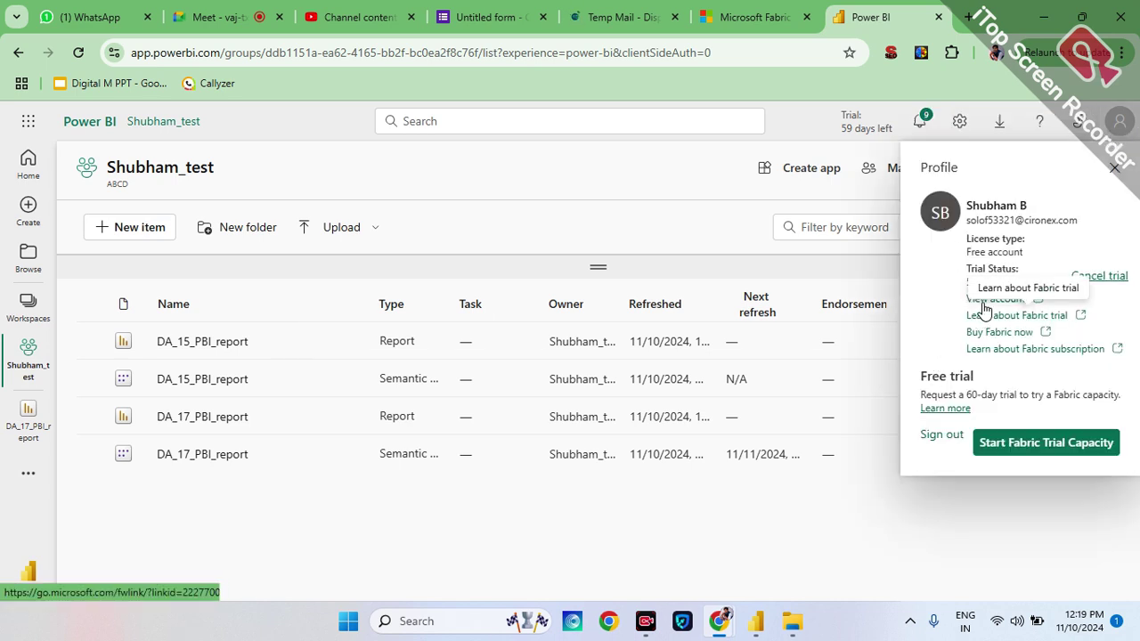
click(1114, 169)
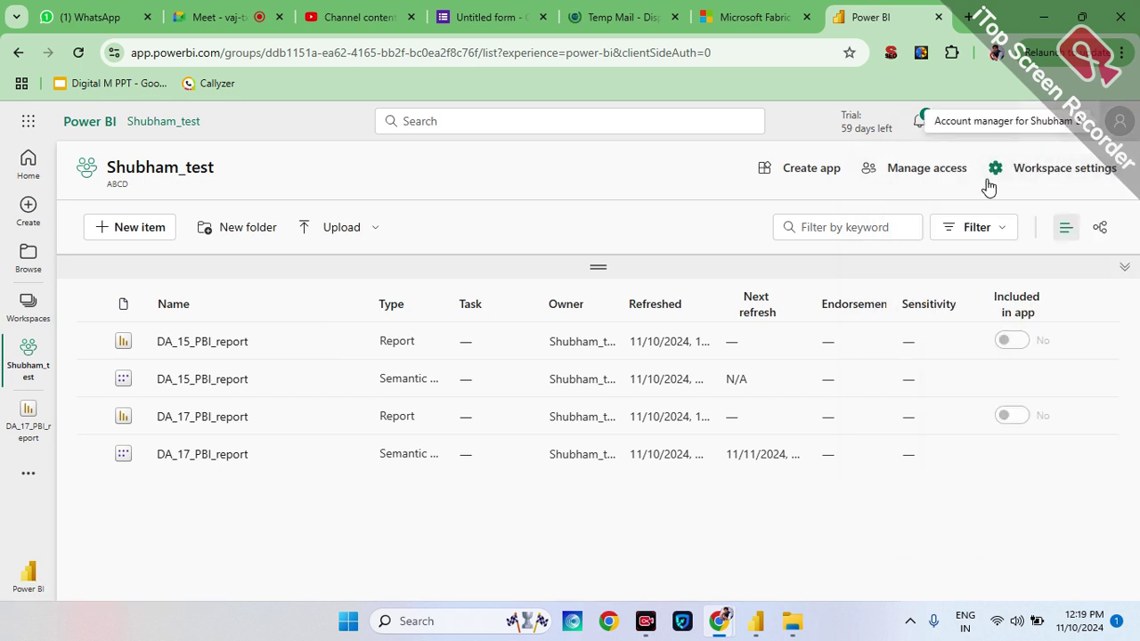
click(1017, 175)
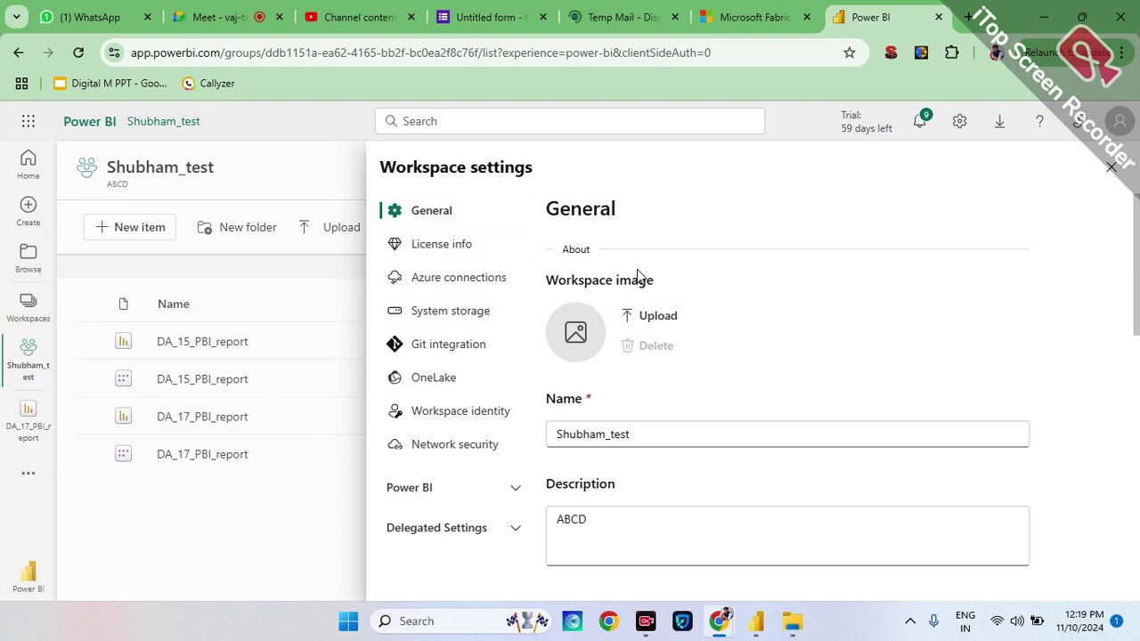
scroll(632, 323, down, 10)
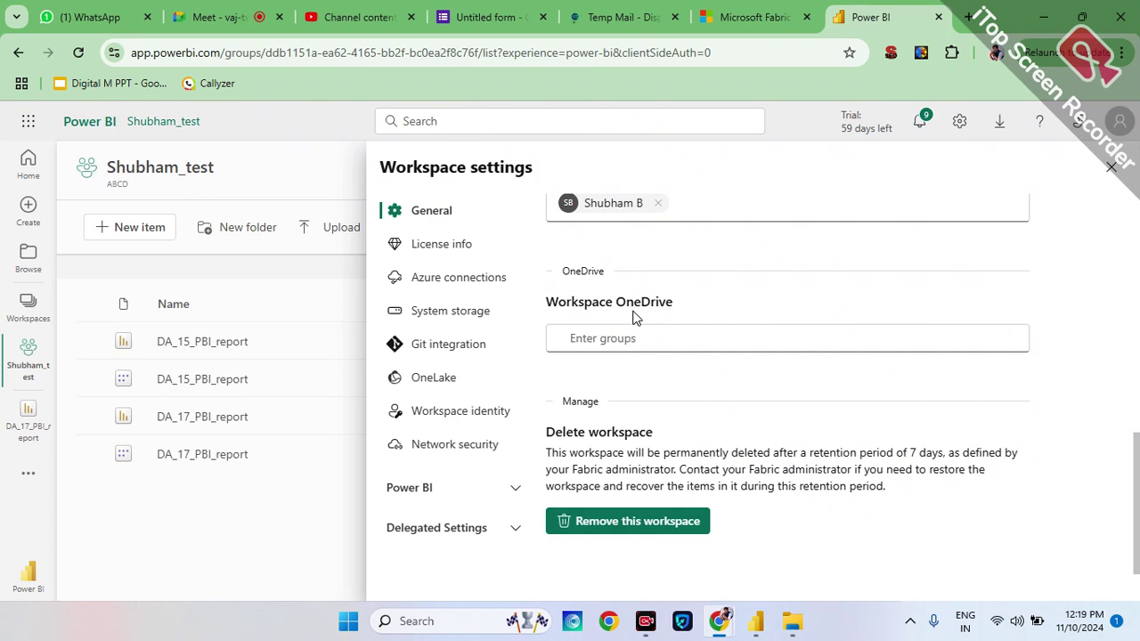
scroll(634, 310, up, 10)
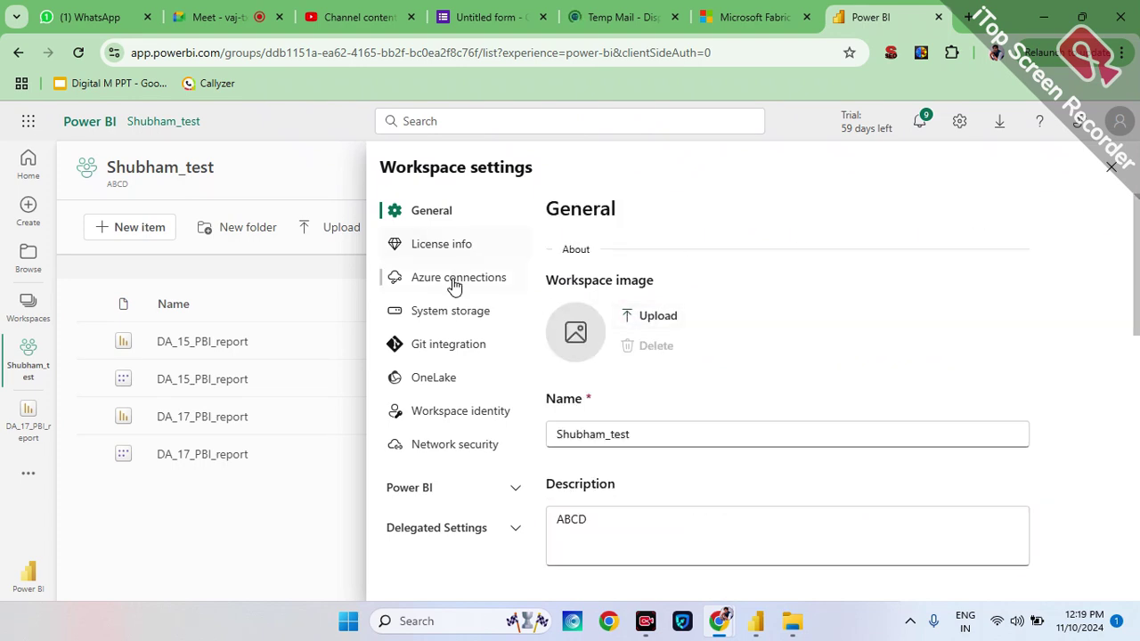
click(405, 254)
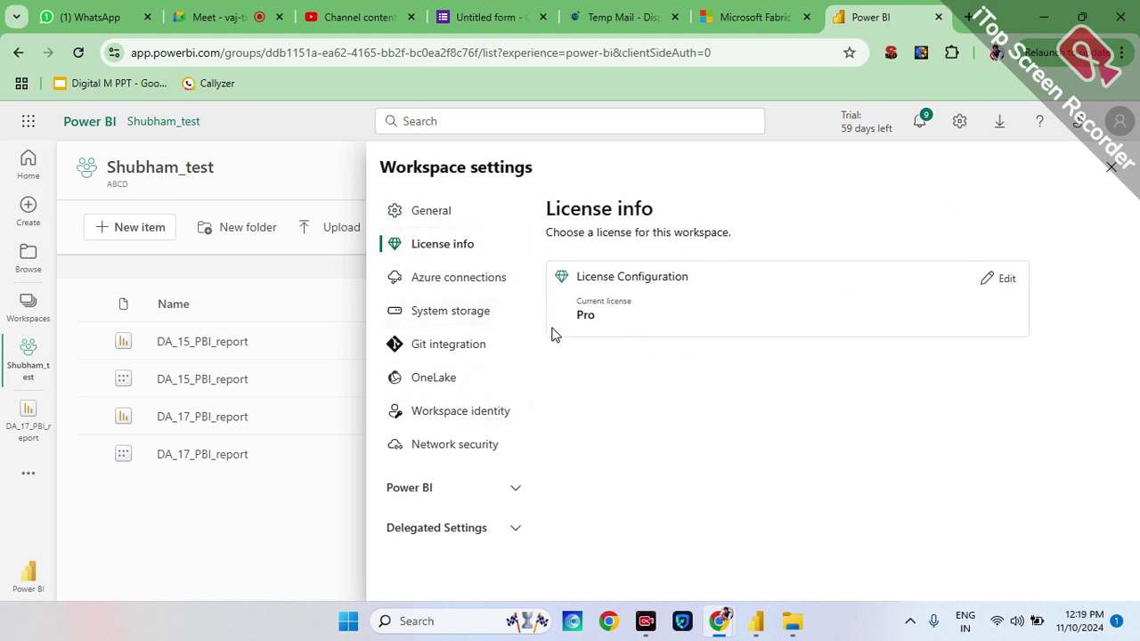
click(422, 319)
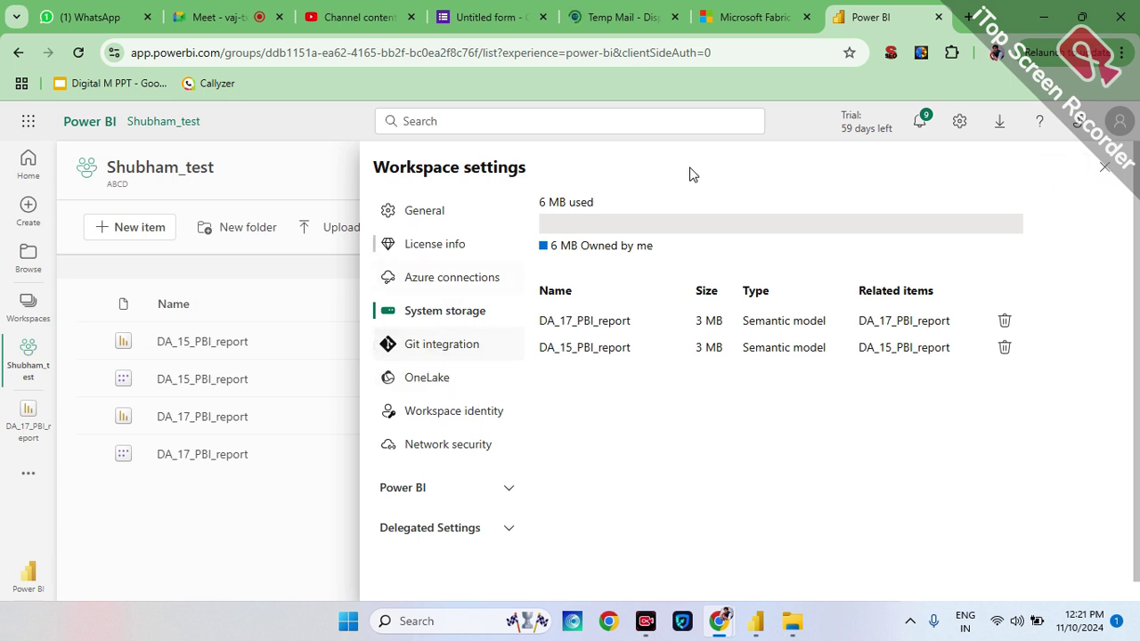
click(1108, 171)
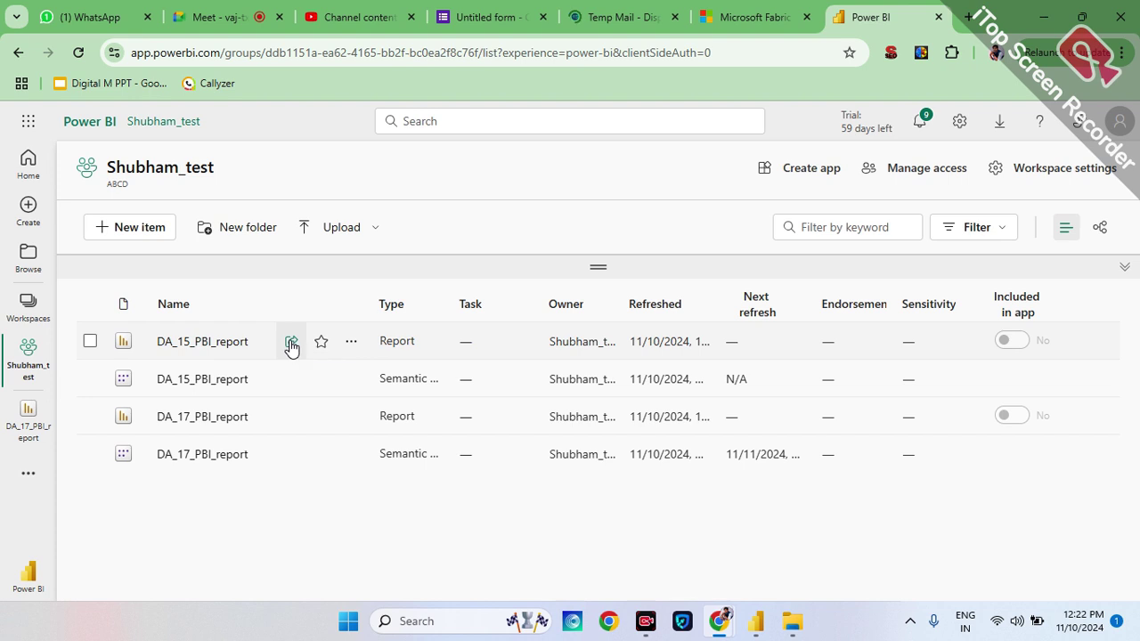
- Revisit the link-sharing options for DA_15_PBI_report, including the extra permission management option, and compare them with the account profile
click(291, 343)
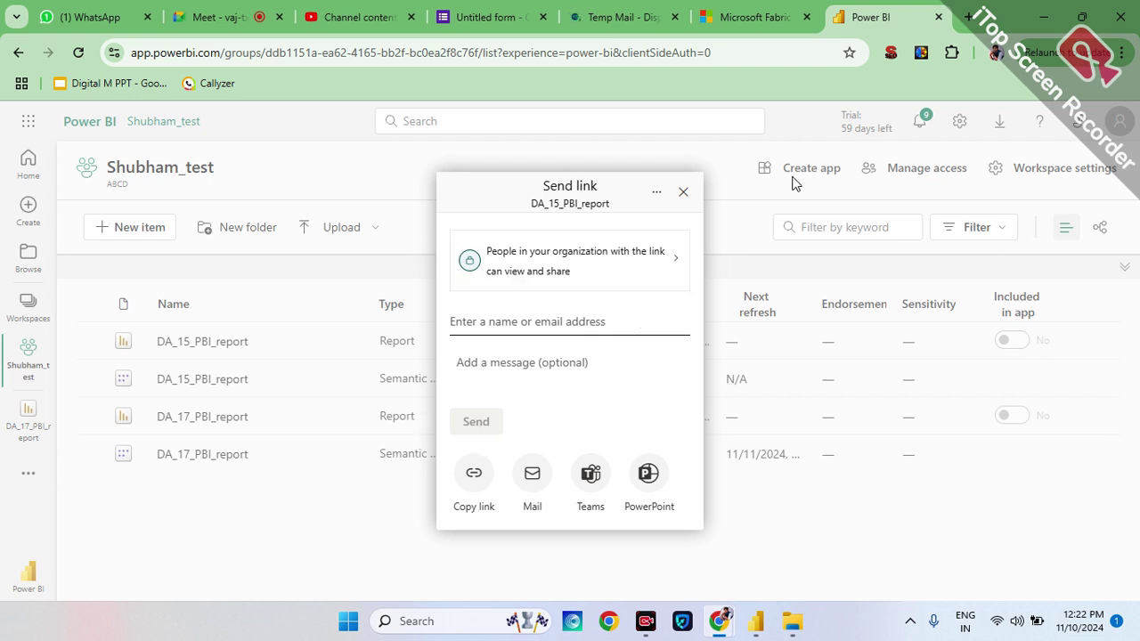
click(658, 196)
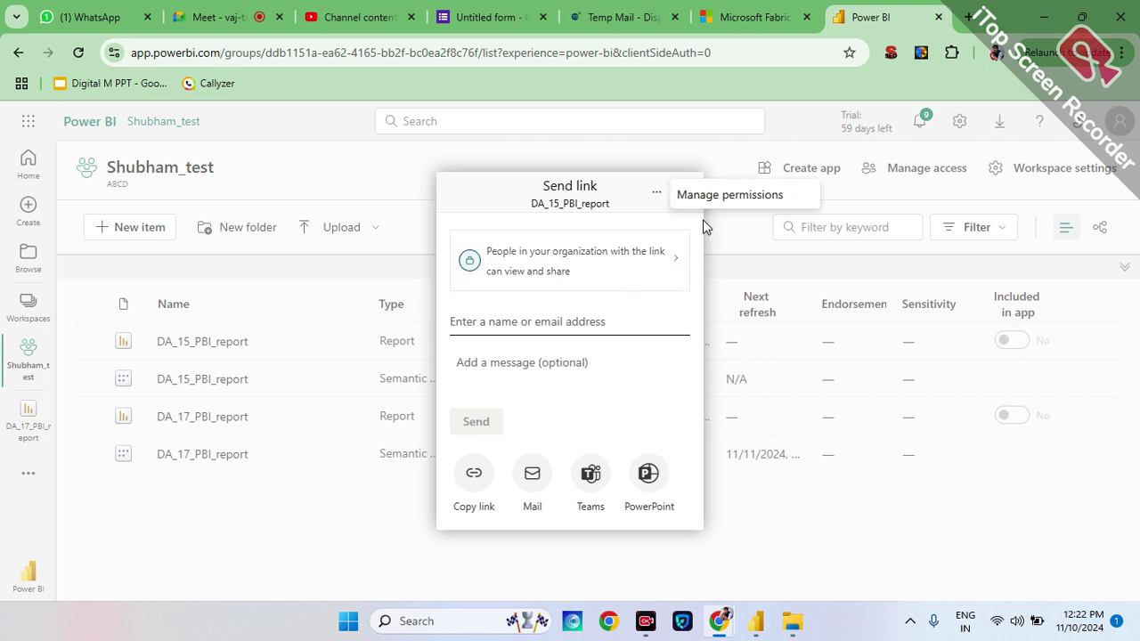
click(683, 191)
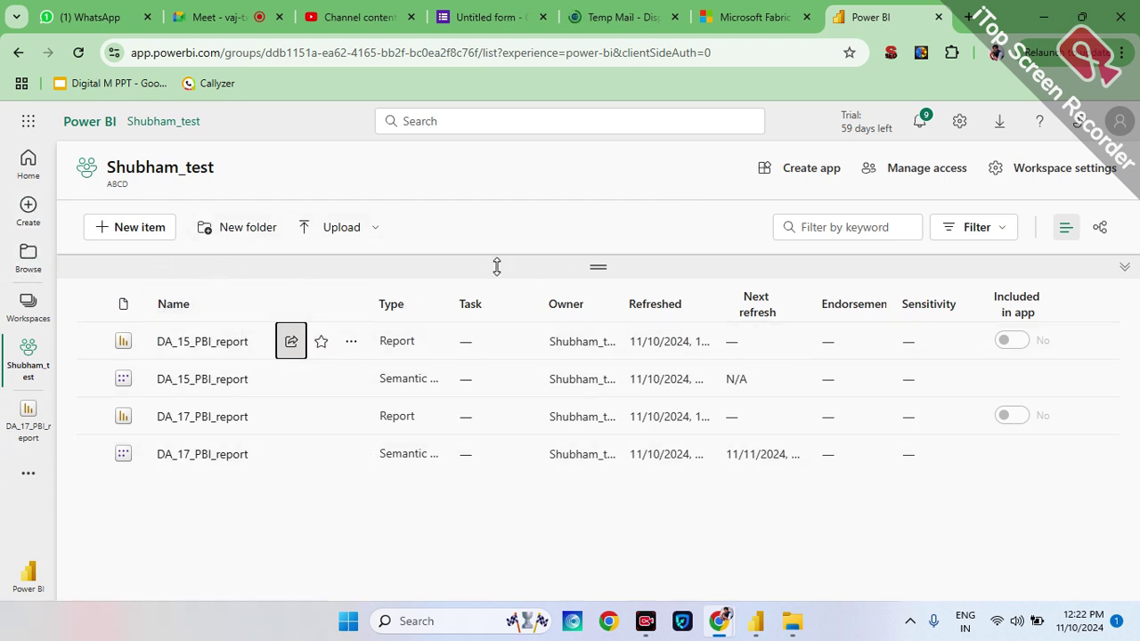
click(1120, 124)
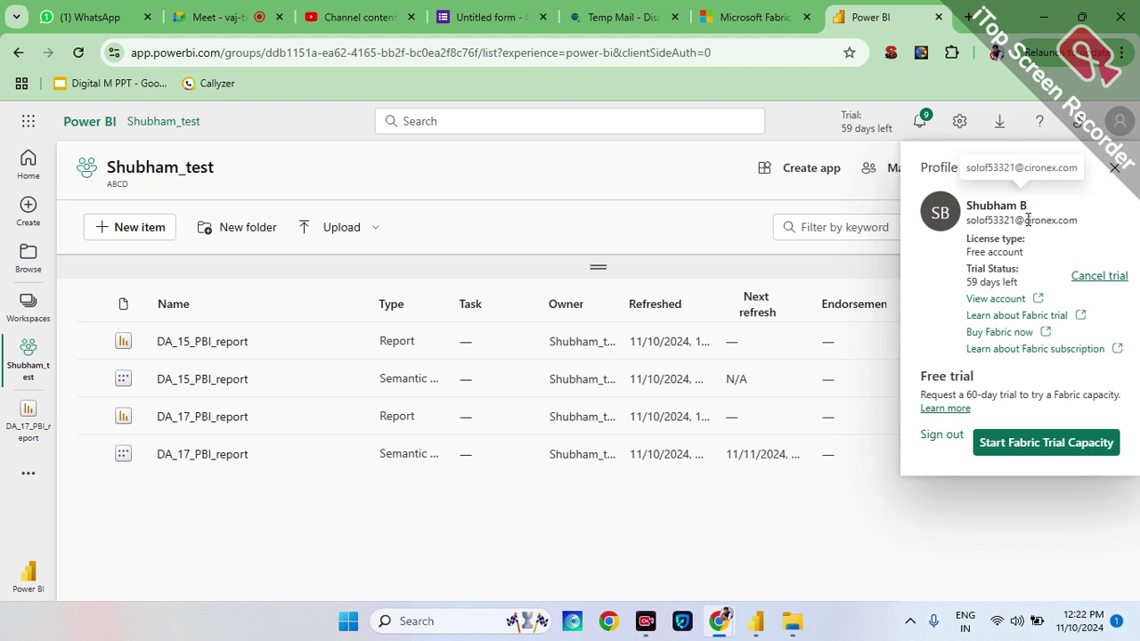
click(1113, 169)
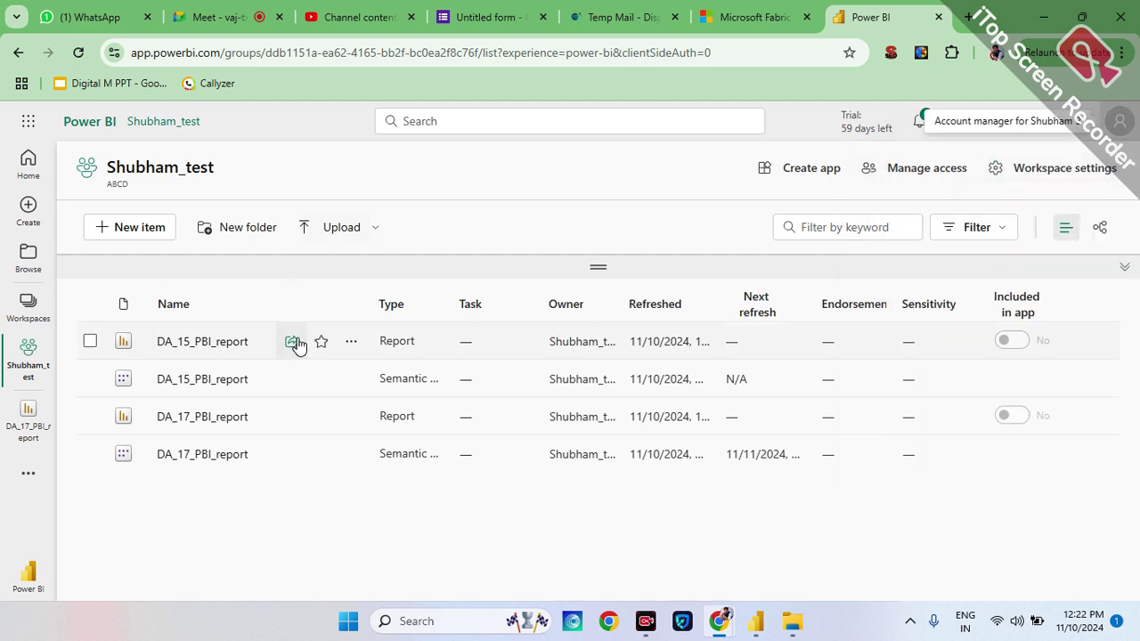
click(294, 341)
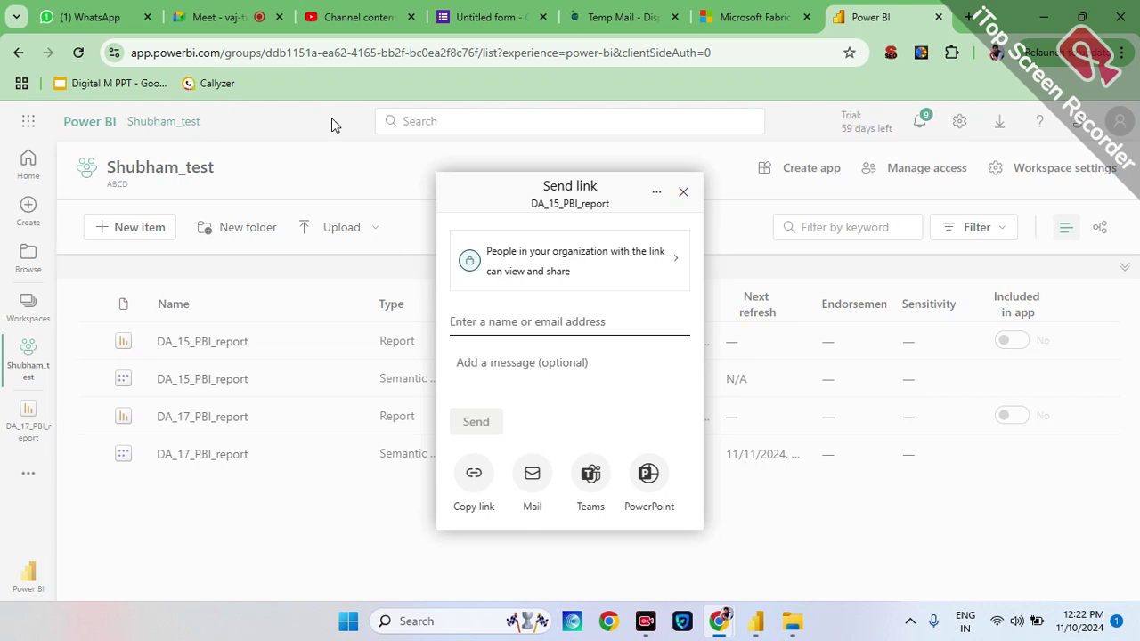
click(682, 194)
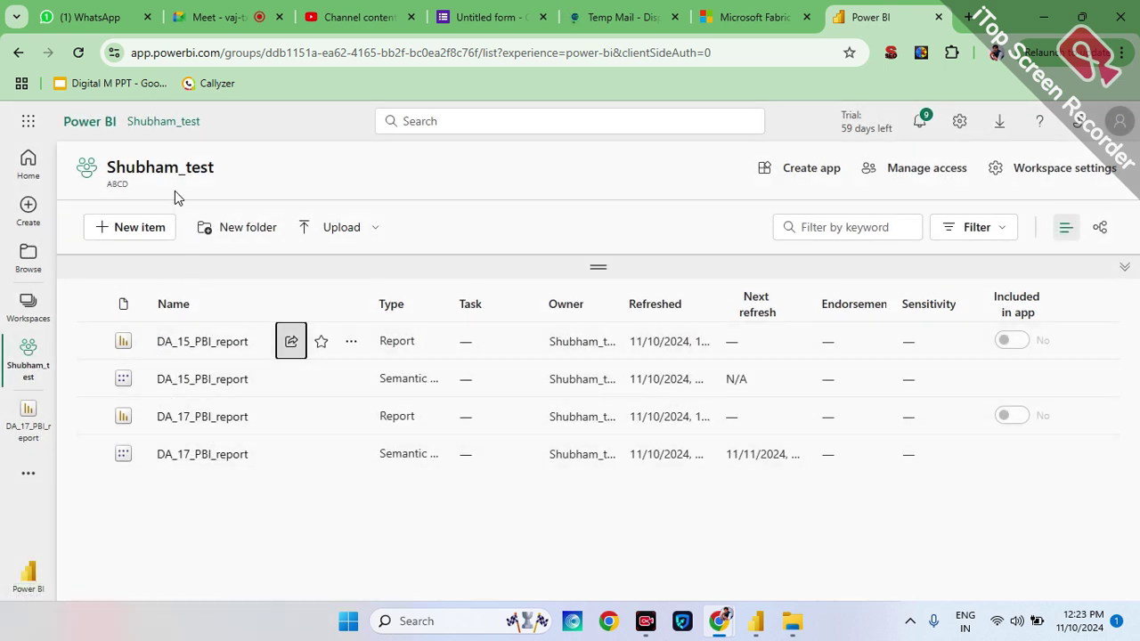
click(292, 342)
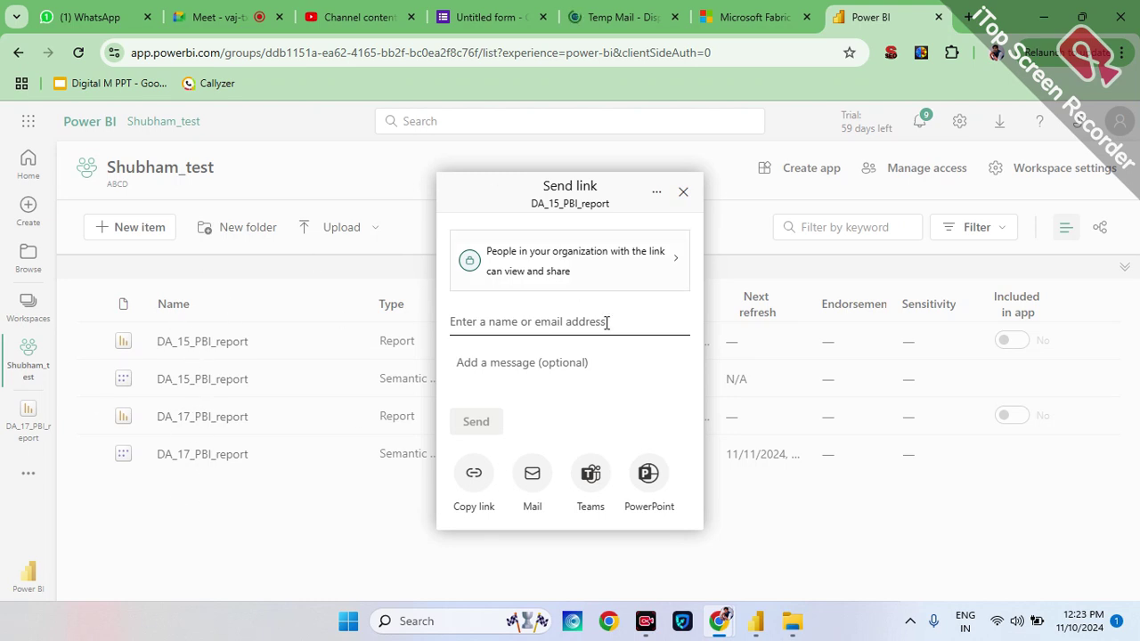
click(682, 195)
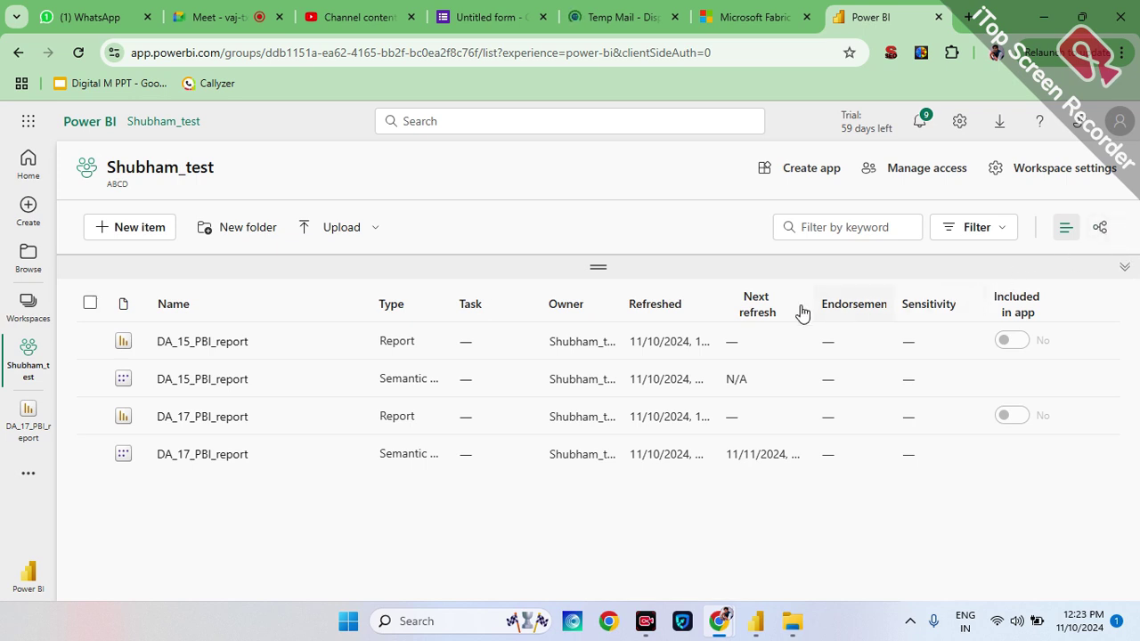
click(598, 307)
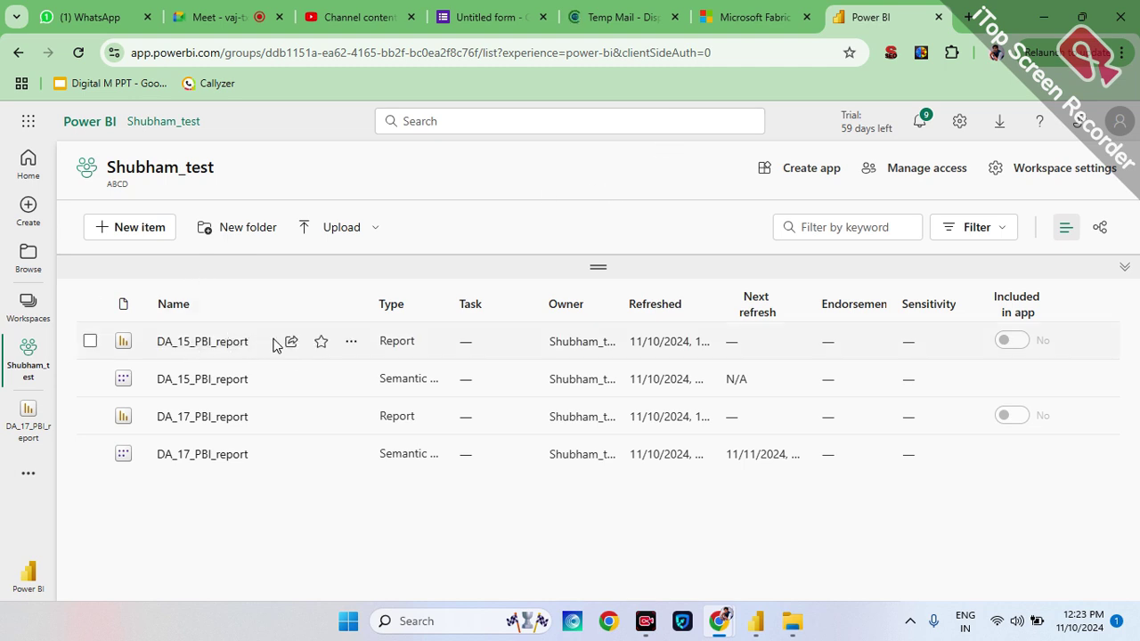
click(292, 344)
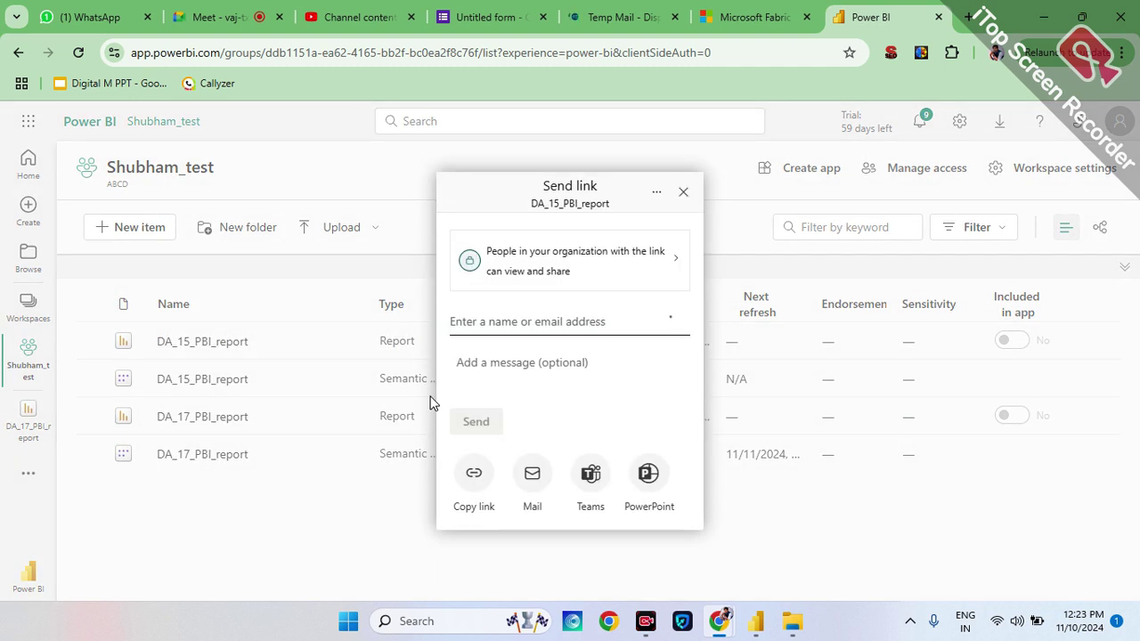
click(683, 193)
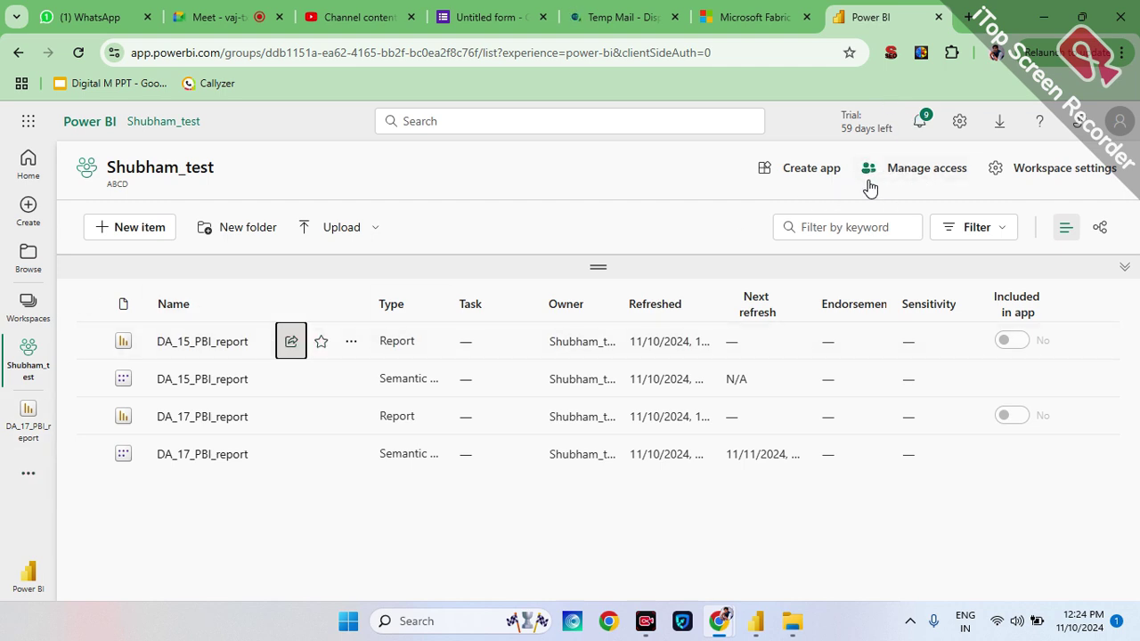
- Open the workspace's access management and inspect the roles available when adding people, without adding anyone
click(901, 169)
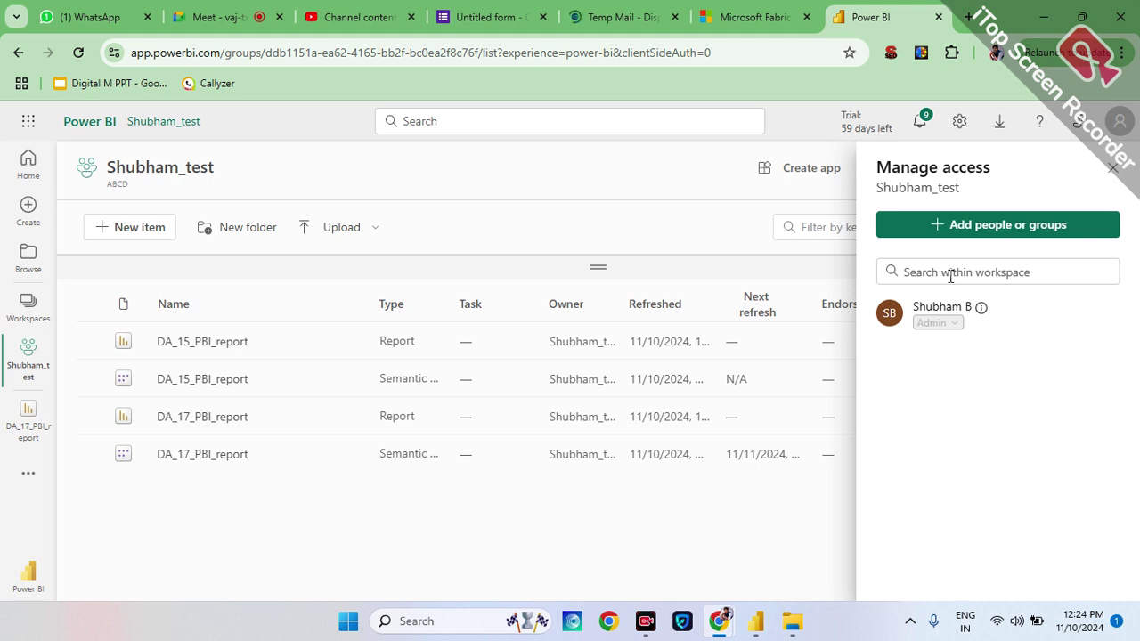
click(953, 278)
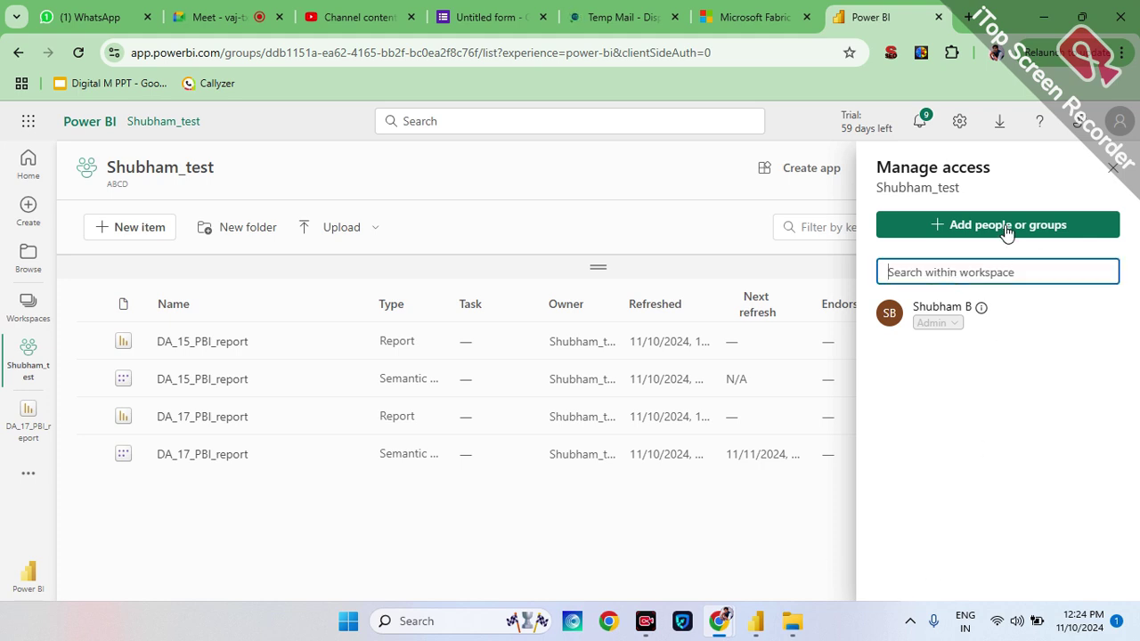
click(966, 223)
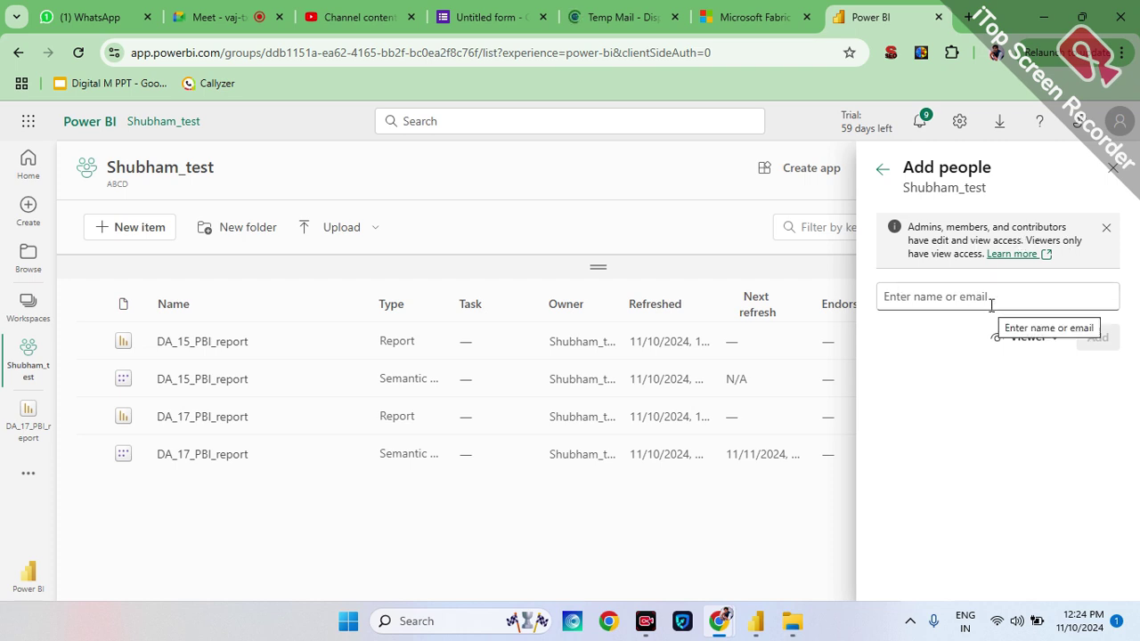
click(1052, 347)
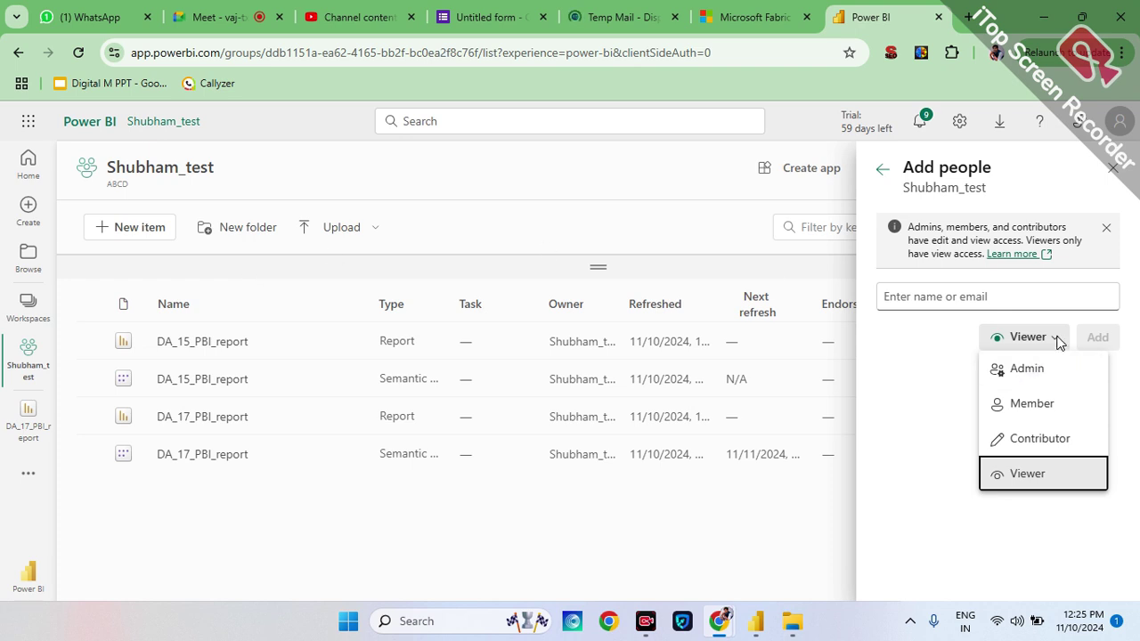
click(1118, 171)
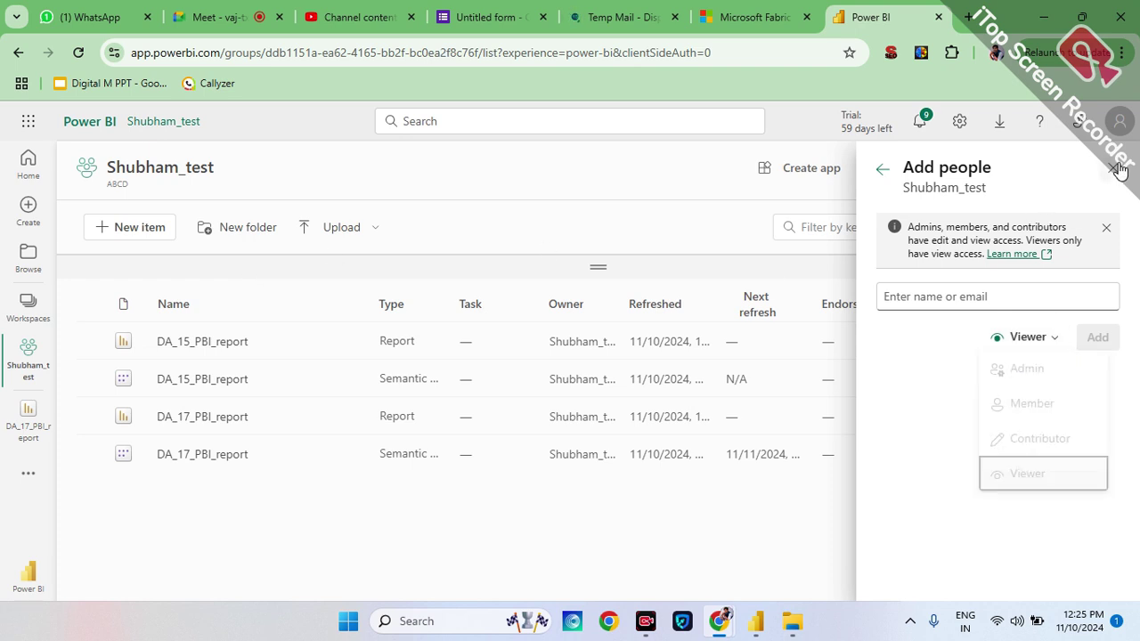
click(1116, 171)
- Check the account profile again and reopen the workspace's list of people with access
click(1117, 123)
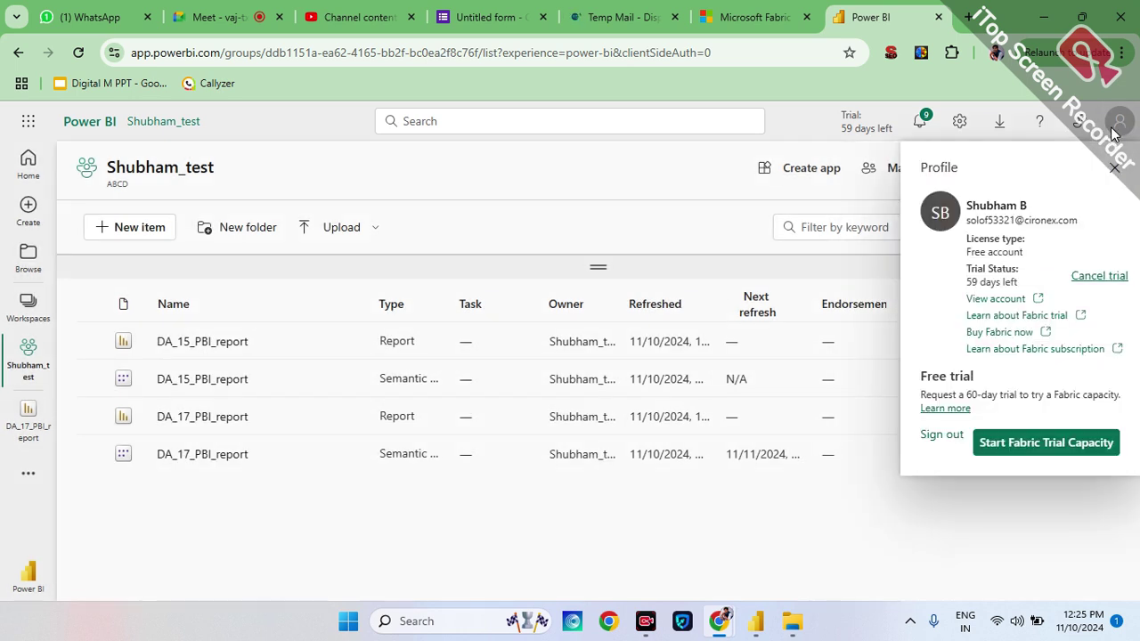
click(714, 230)
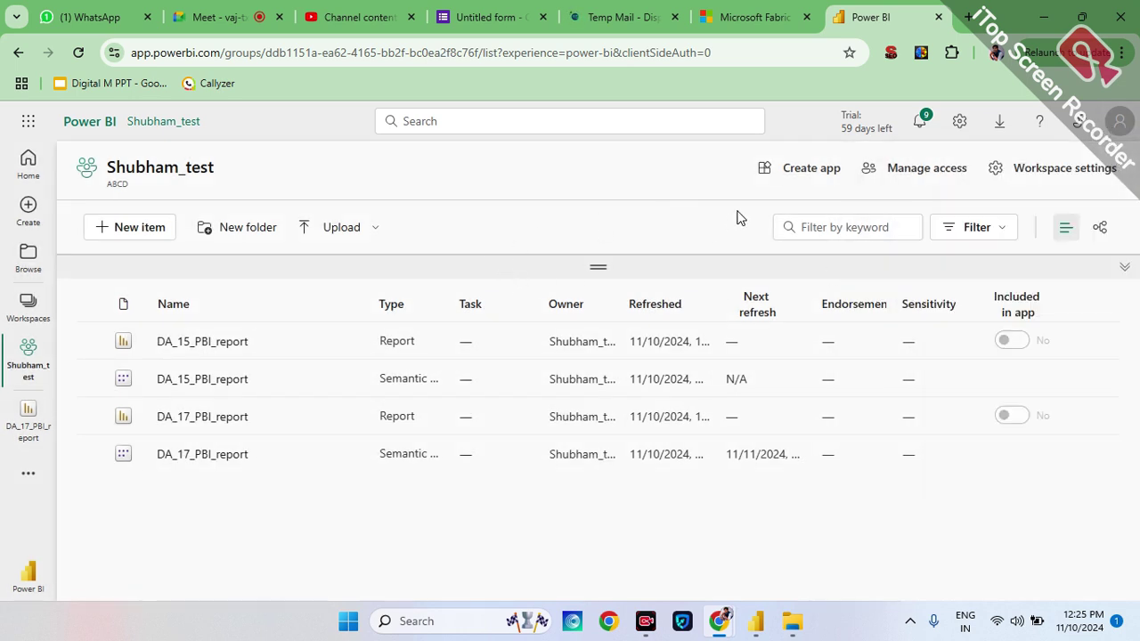
click(922, 178)
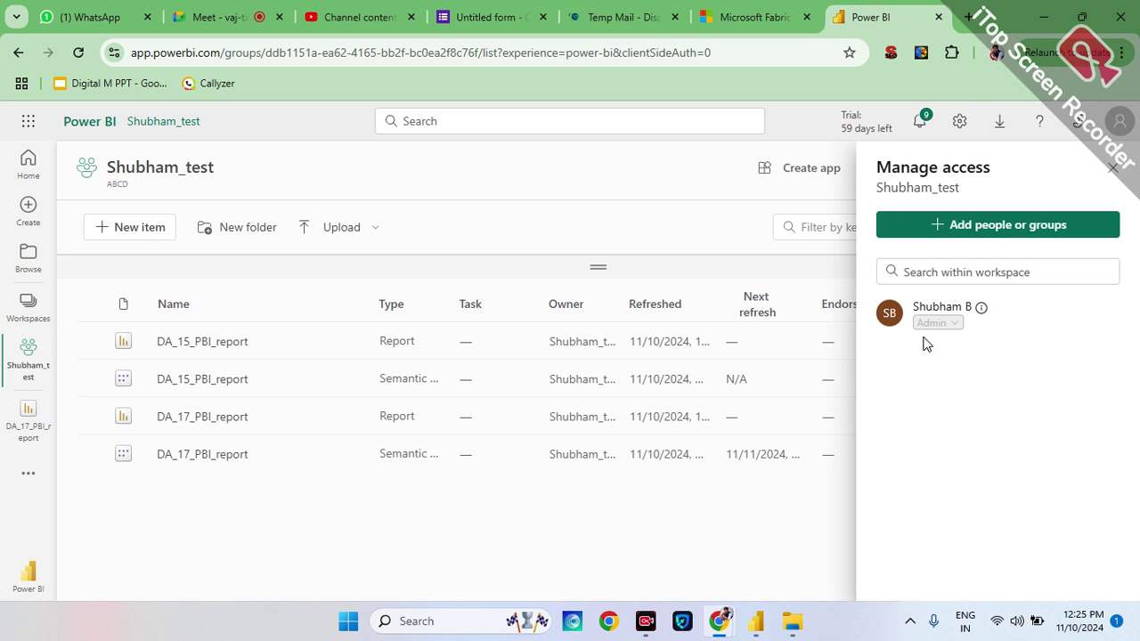
- Review the role choices offered when adding people to the workspace
click(962, 230)
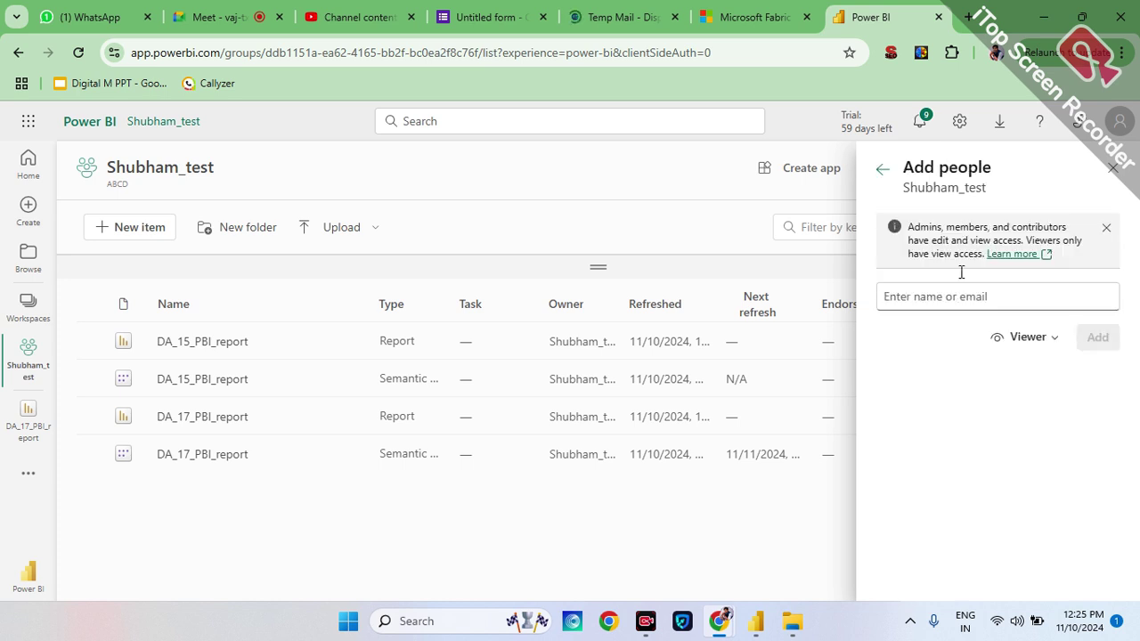
click(1056, 338)
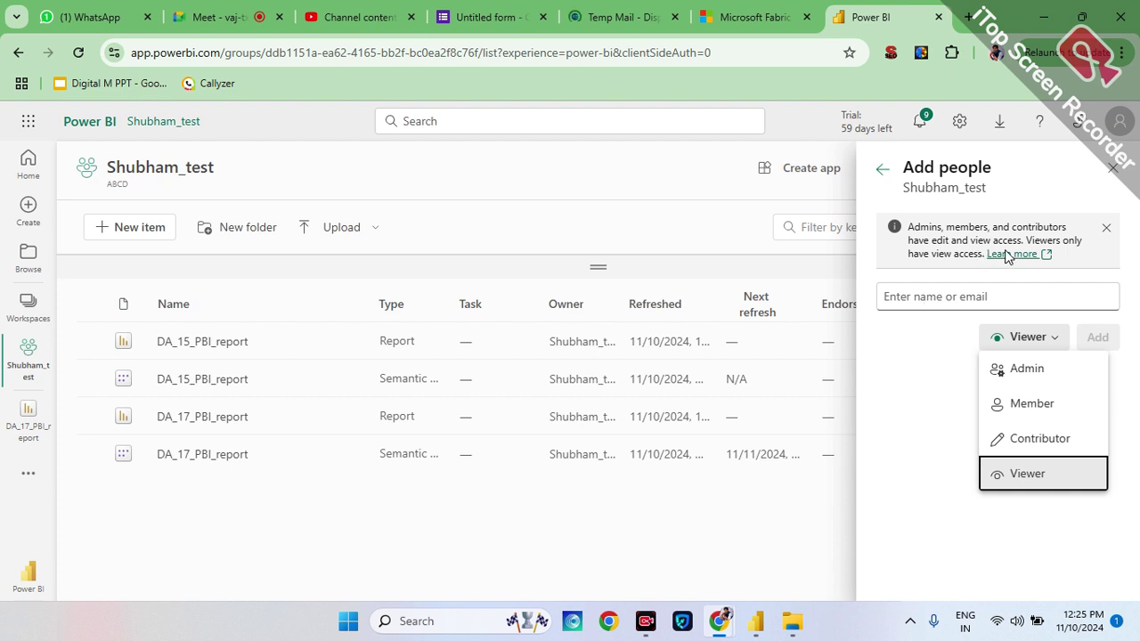
key(Escape)
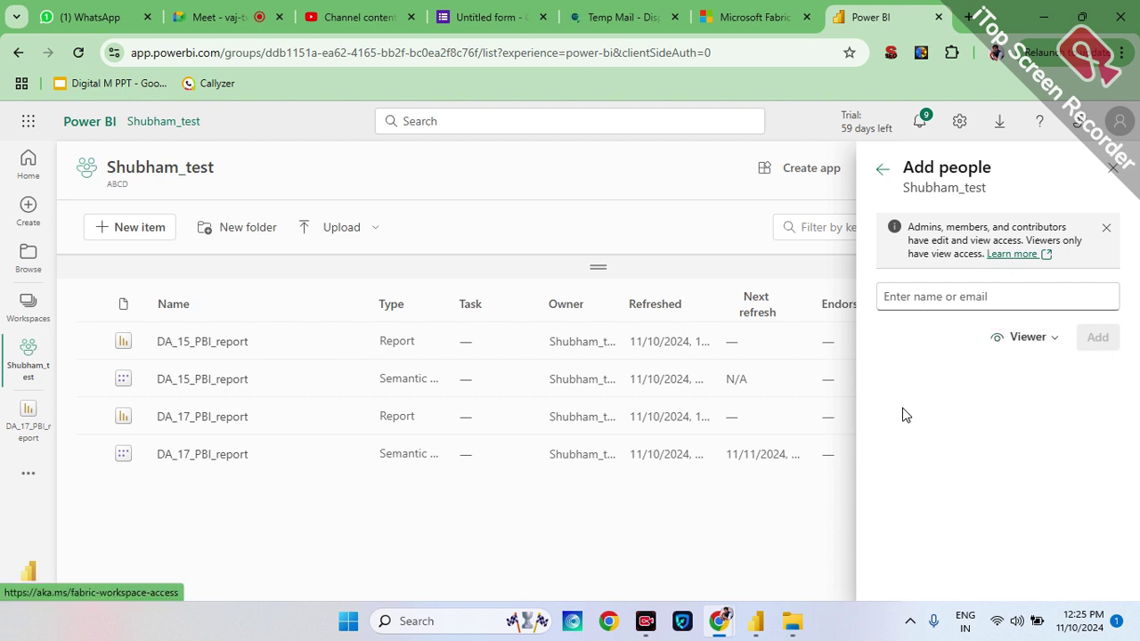
- Read the linked documentation on workspace roles, comparing Admin, Member, Contributor and Viewer capabilities, and return to the workspace's item list
click(1029, 257)
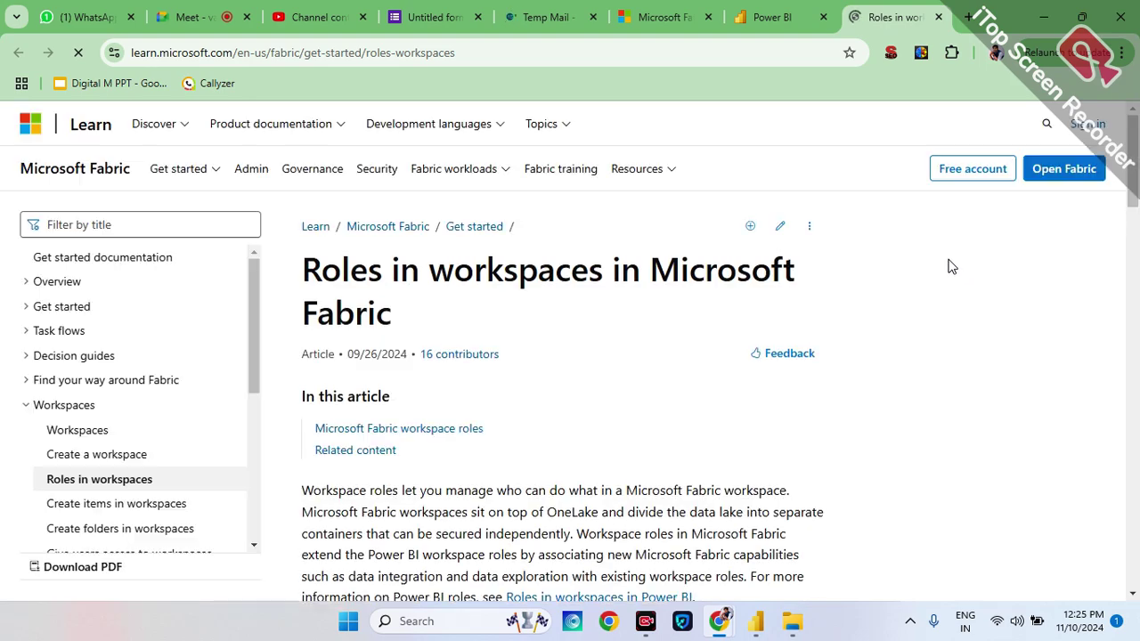
scroll(476, 374, down, 8)
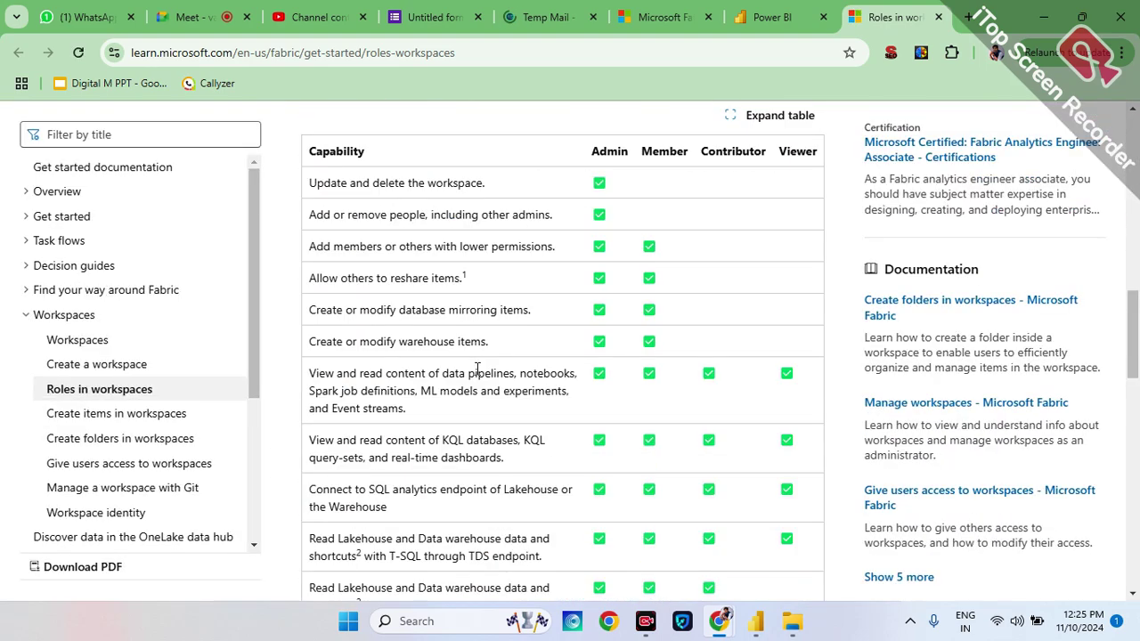
scroll(476, 368, up, 8)
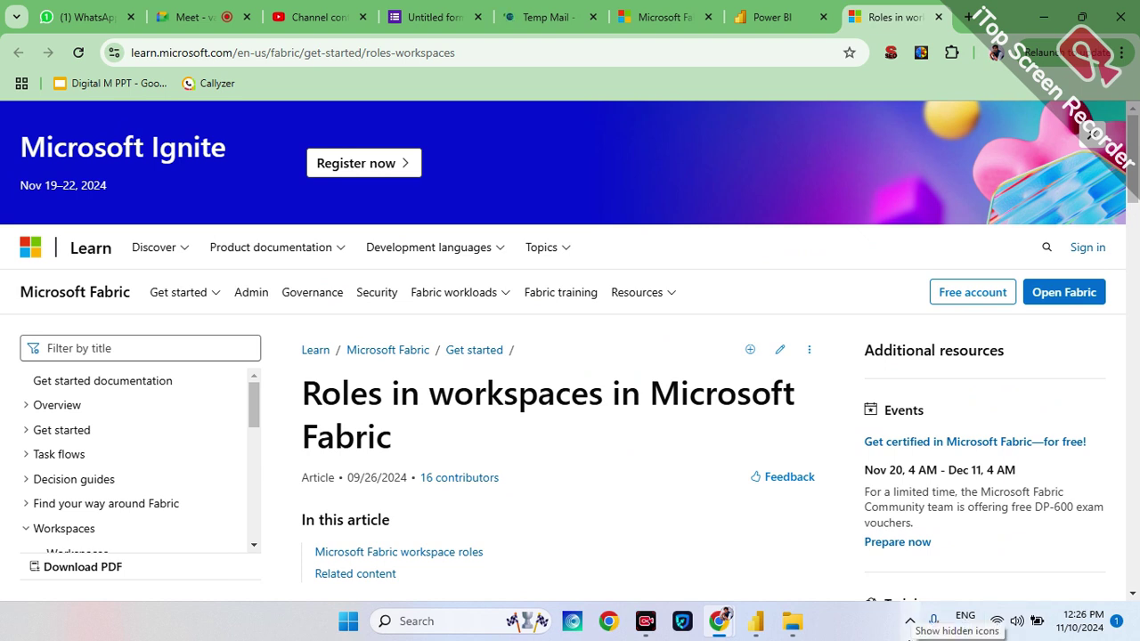
scroll(629, 539, down, 2)
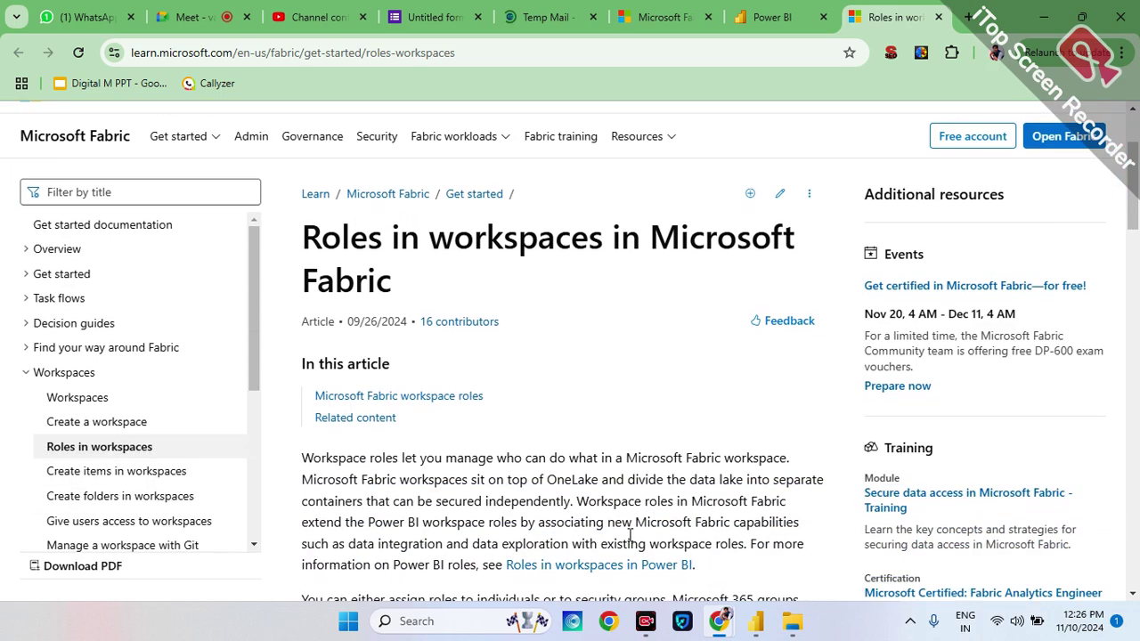
scroll(629, 540, down, 5)
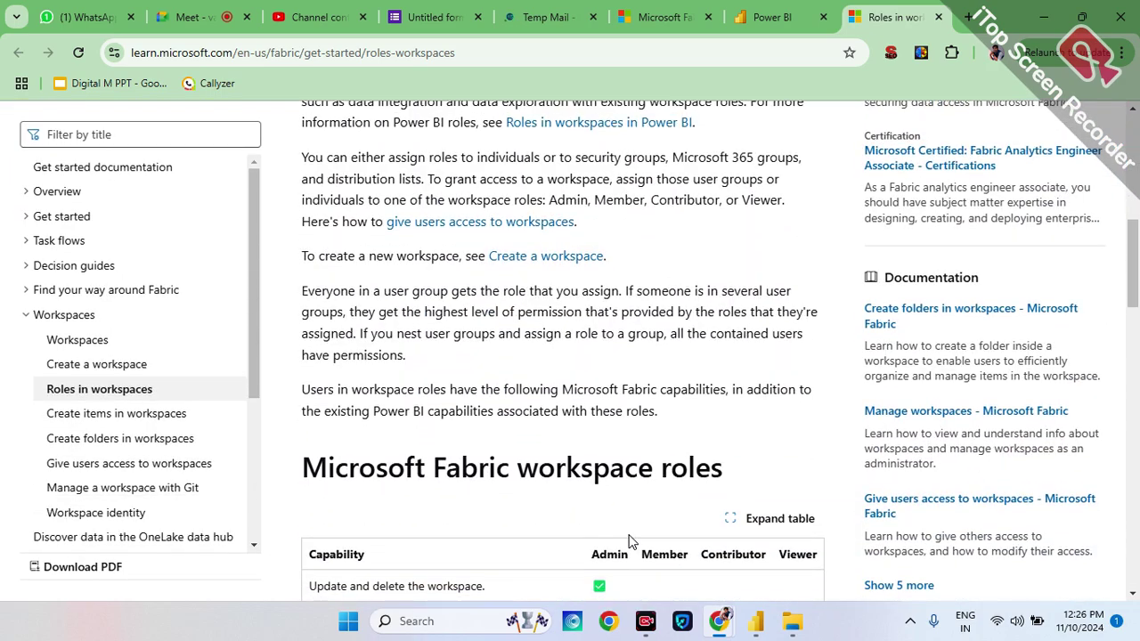
scroll(628, 539, up, 2)
scroll(629, 540, down, 4)
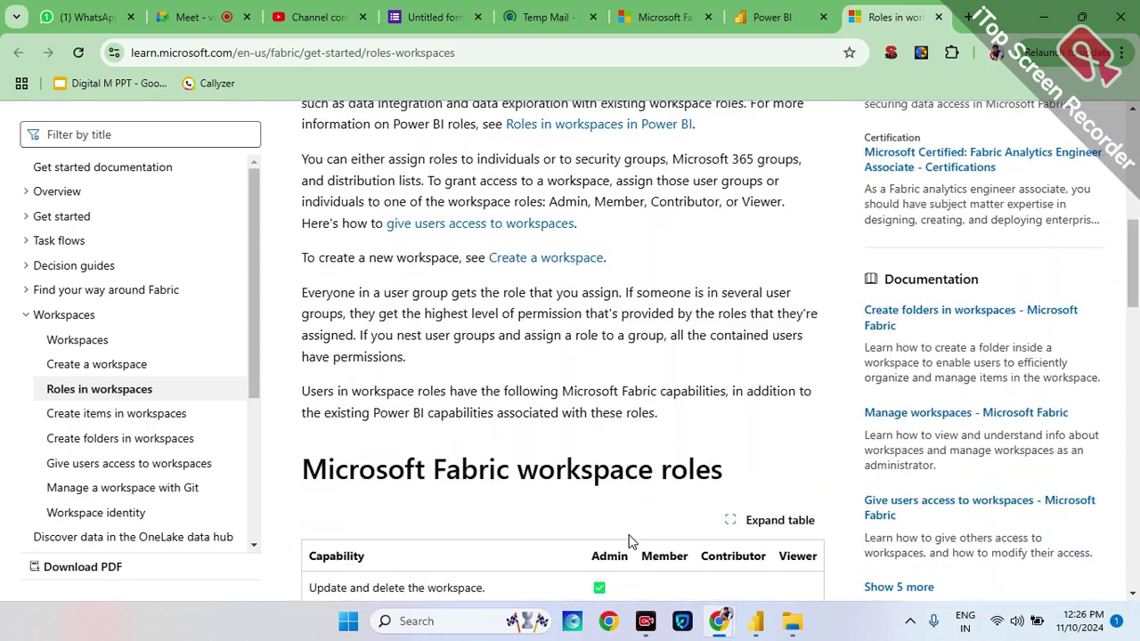
scroll(629, 540, down, 3)
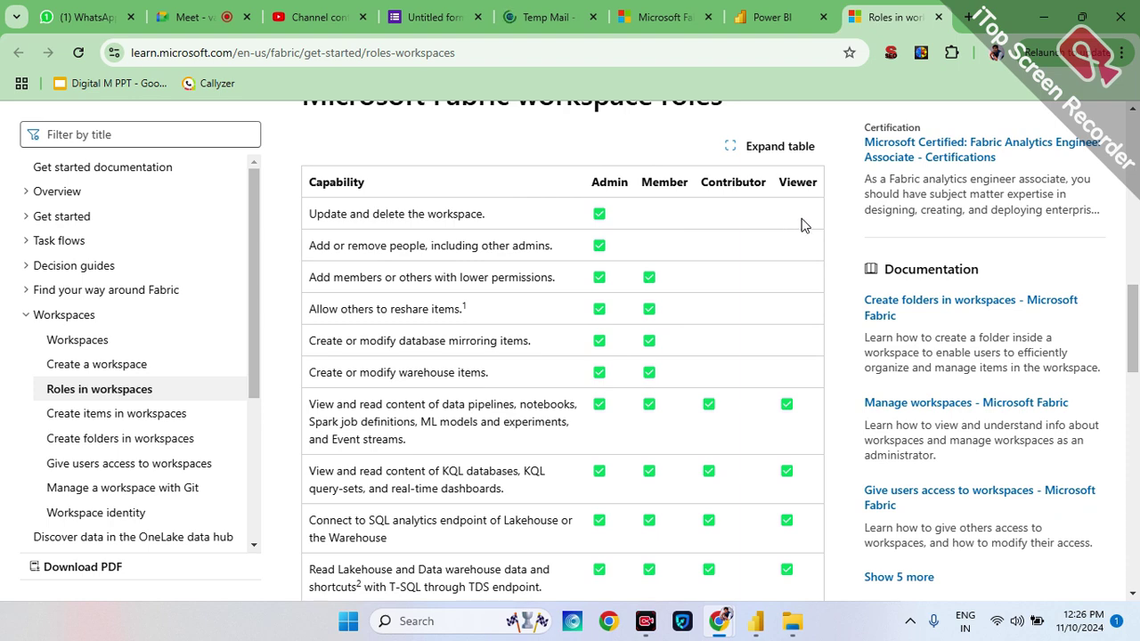
scroll(837, 226, down, 1)
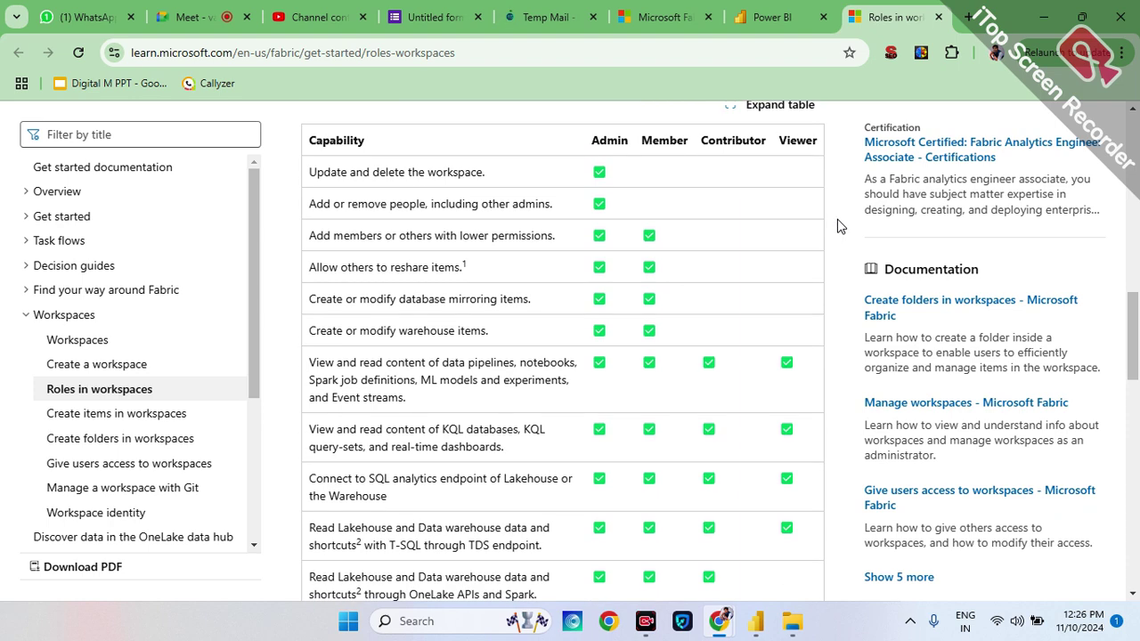
scroll(837, 226, up, 1)
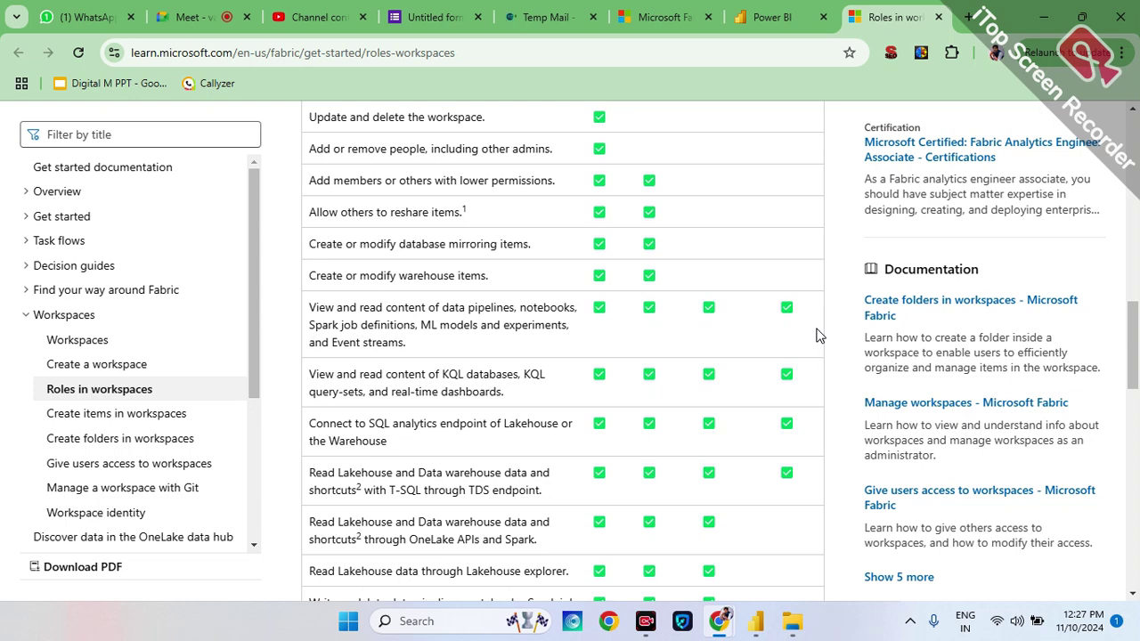
scroll(819, 335, up, 1)
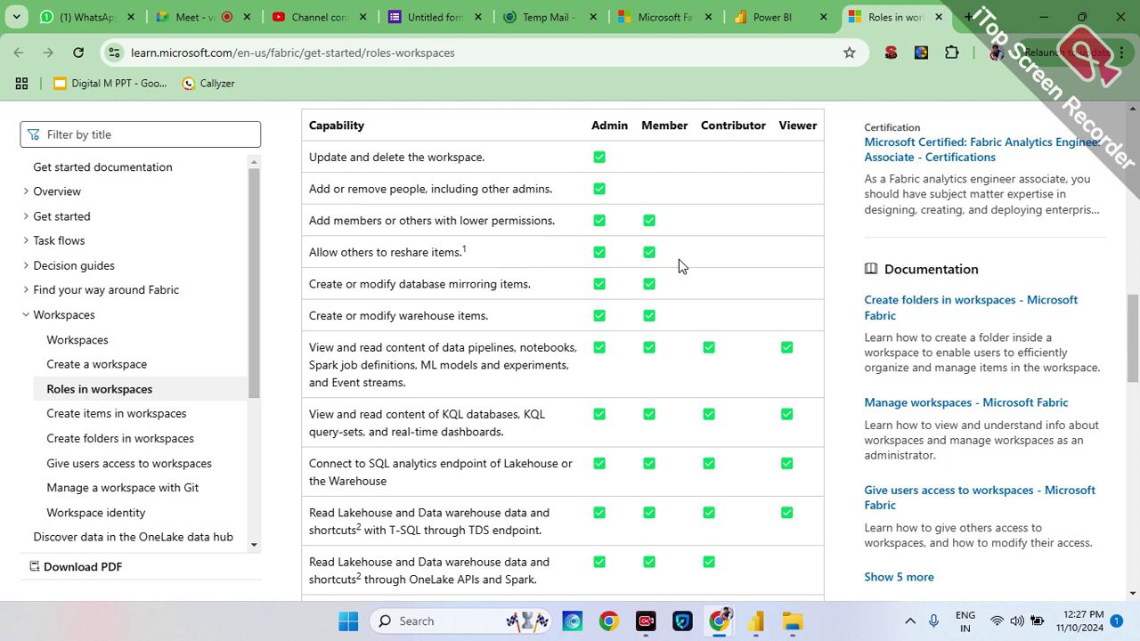
scroll(678, 264, down, 1)
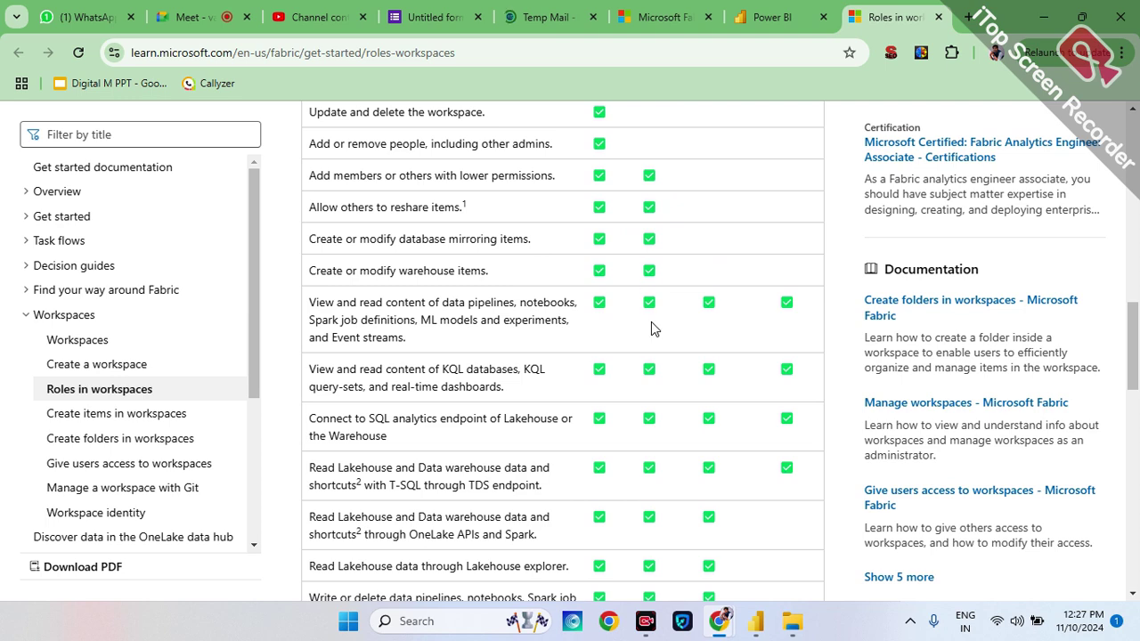
scroll(650, 323, up, 1)
scroll(588, 270, down, 1)
scroll(588, 270, down, 5)
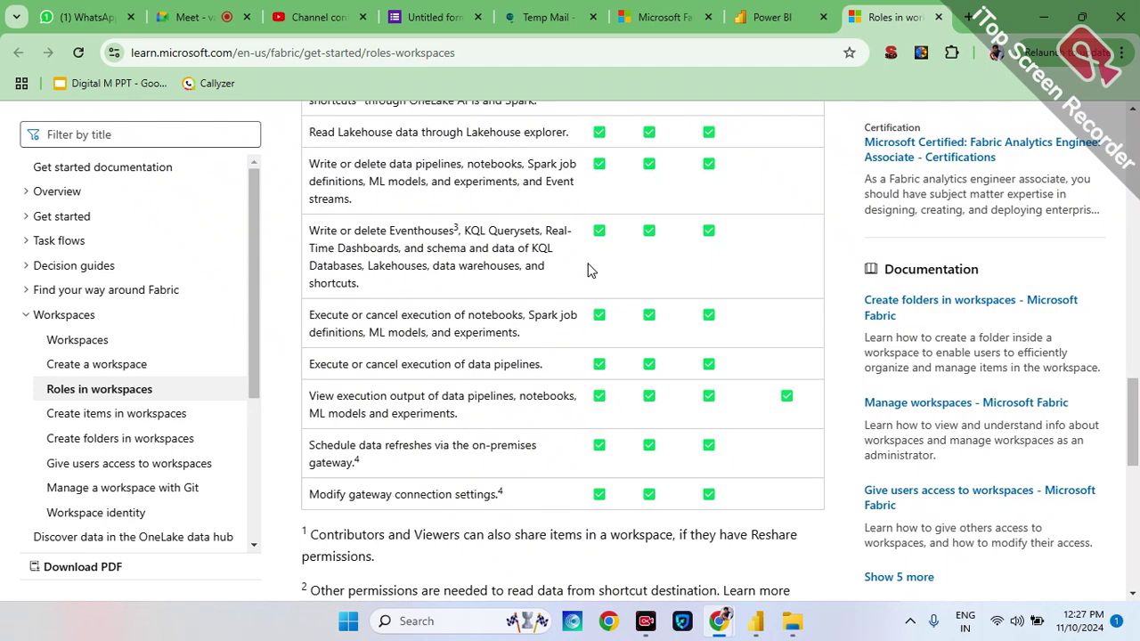
scroll(587, 270, up, 6)
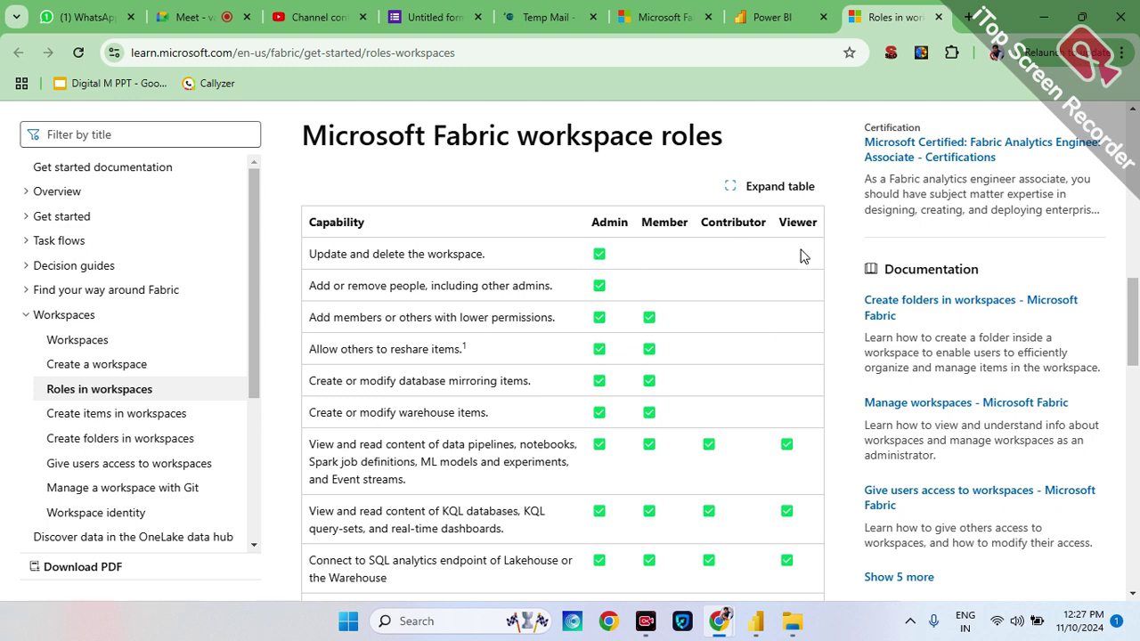
scroll(779, 365, down, 3)
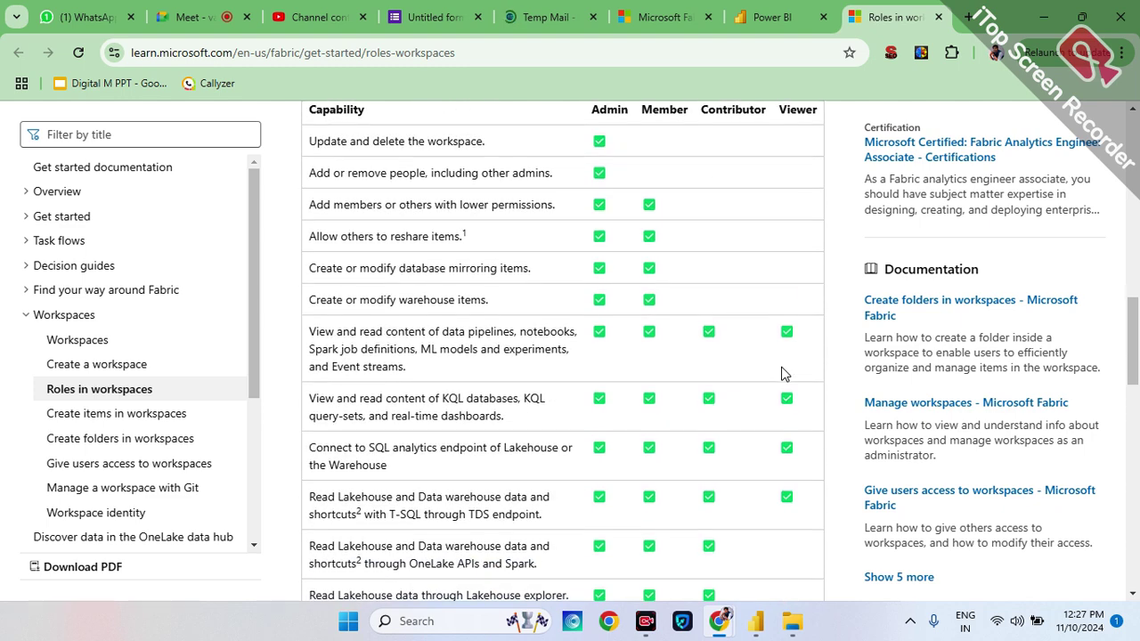
scroll(782, 375, down, 3)
scroll(782, 375, up, 5)
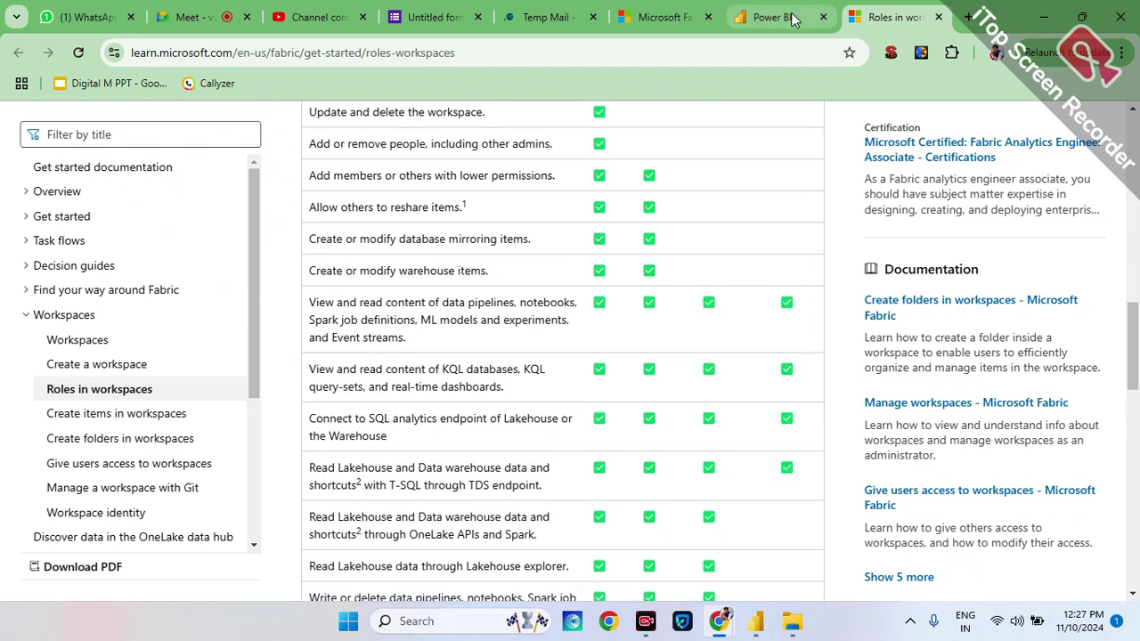
click(771, 17)
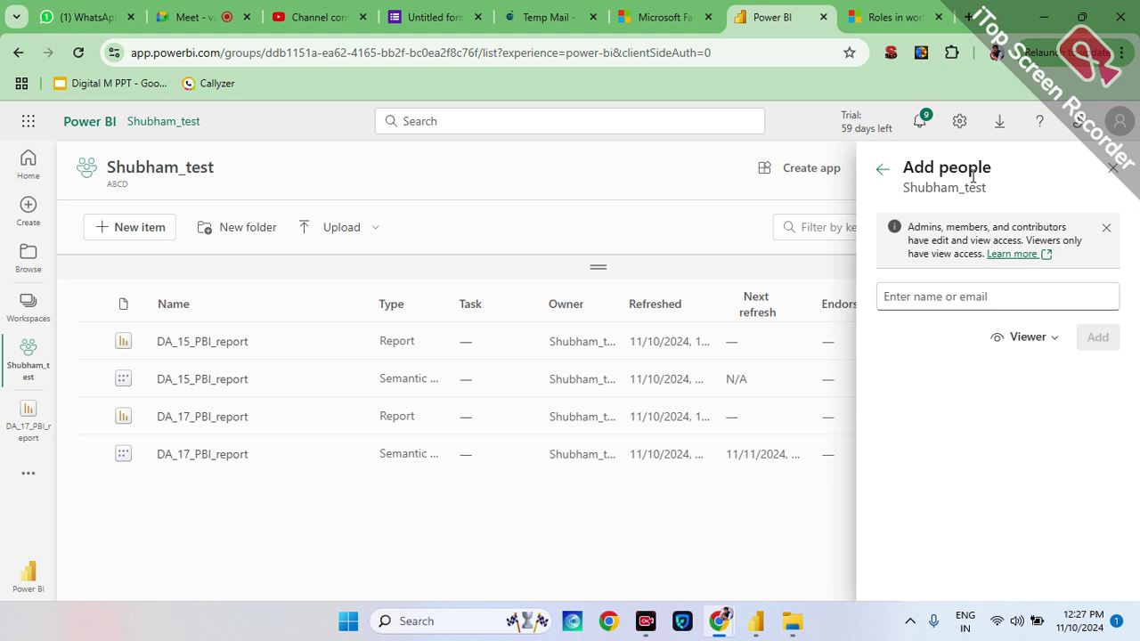
click(1113, 170)
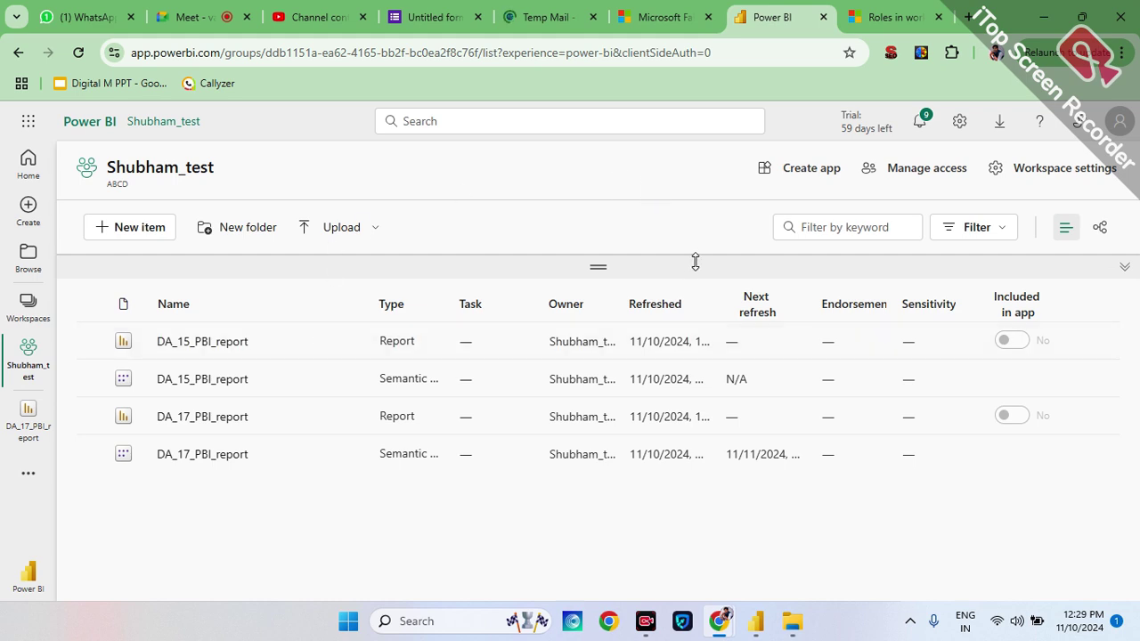
- Start building an app from the workspace and enter ABCD as its description
click(806, 175)
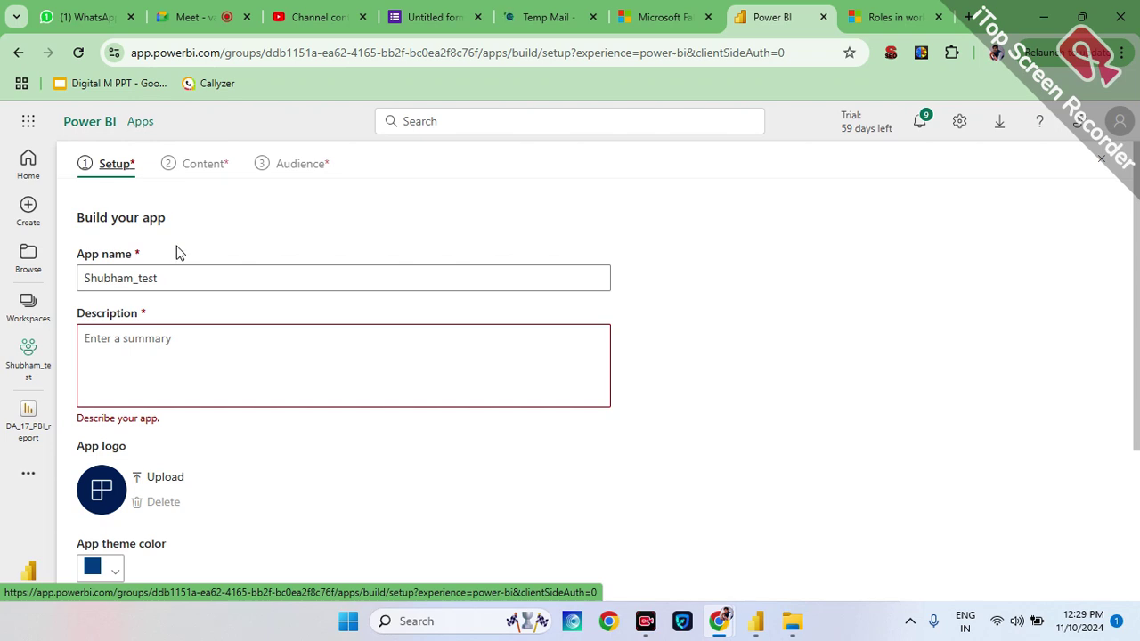
click(204, 276)
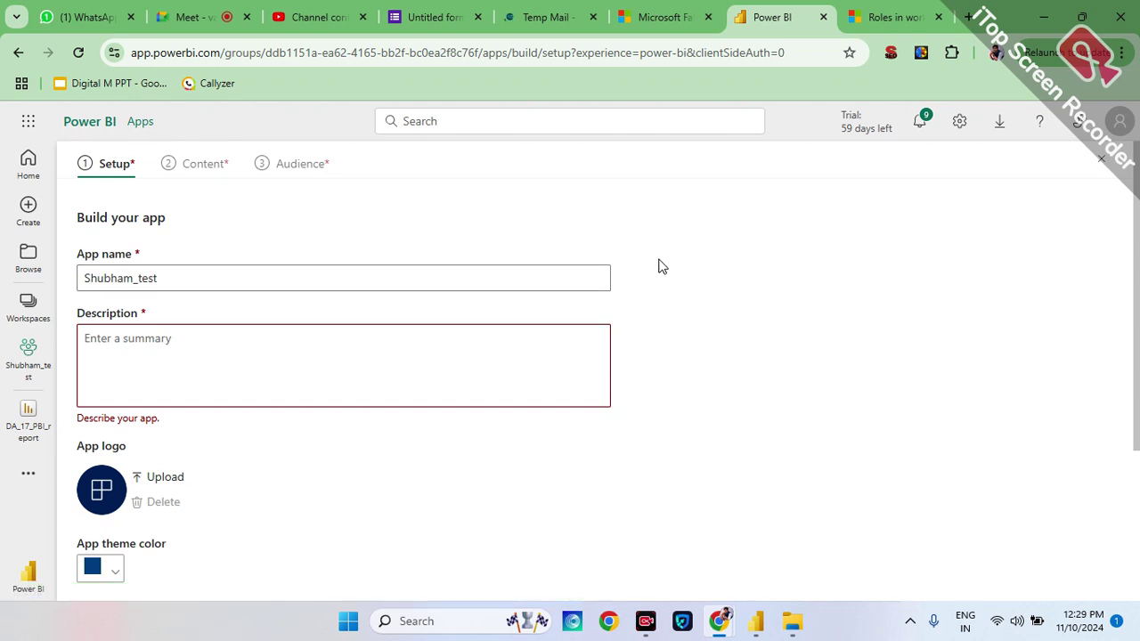
scroll(659, 265, down, 1)
click(273, 264)
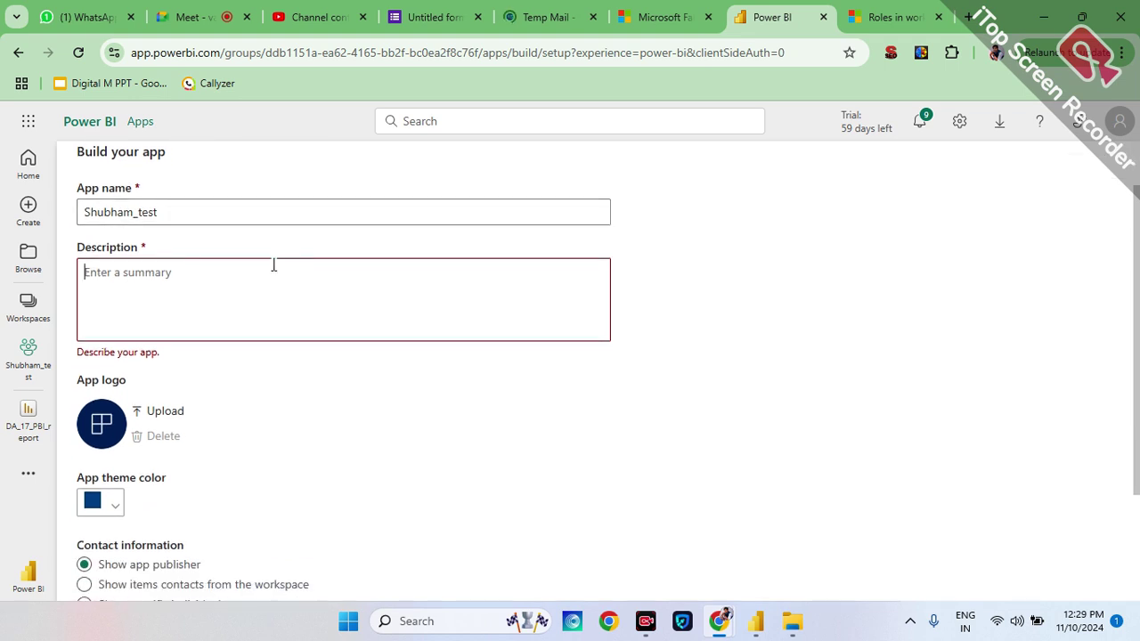
text(ABCD)
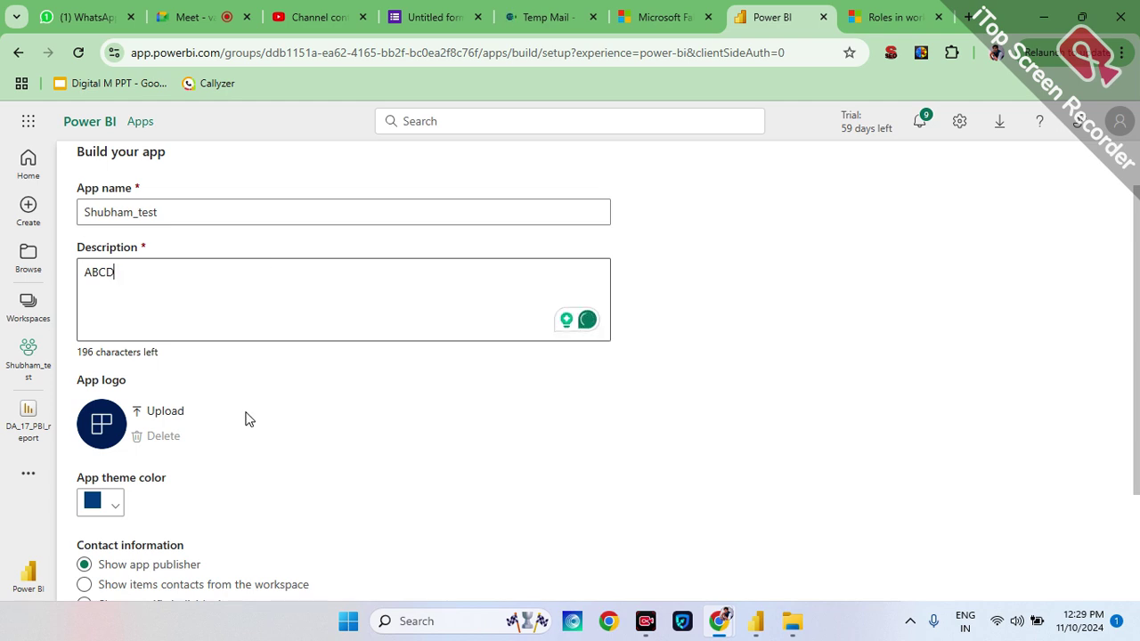
- Review the app's setup options for logo, theme color and contact information, plus the advanced navigation, hidden content, global app and support site settings
scroll(249, 419, down, 1)
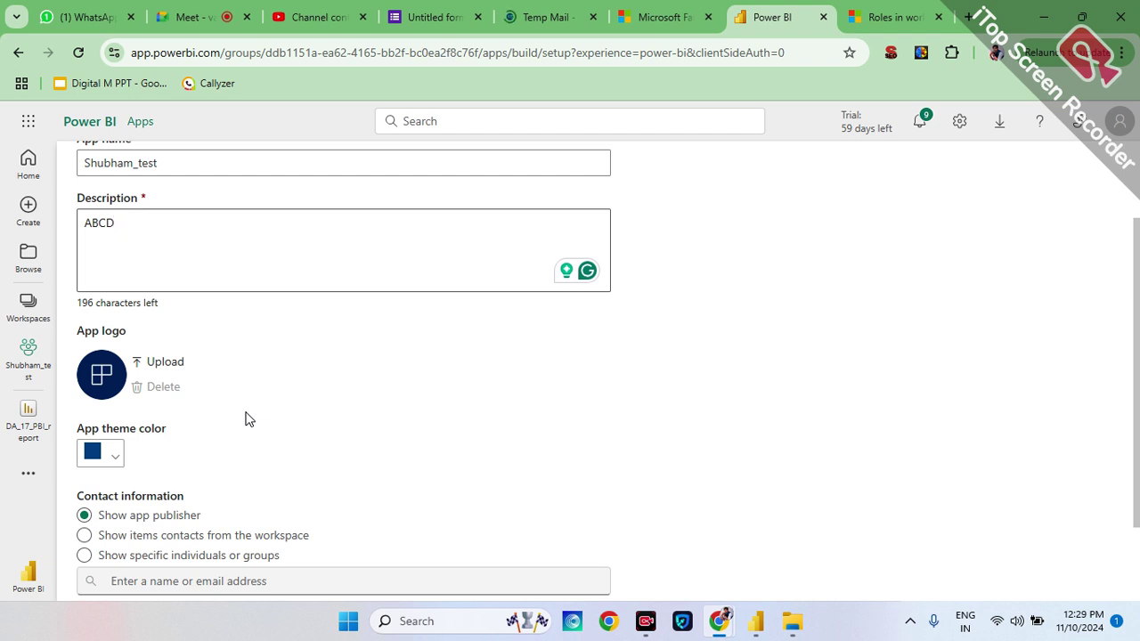
scroll(250, 419, up, 2)
scroll(249, 420, down, 2)
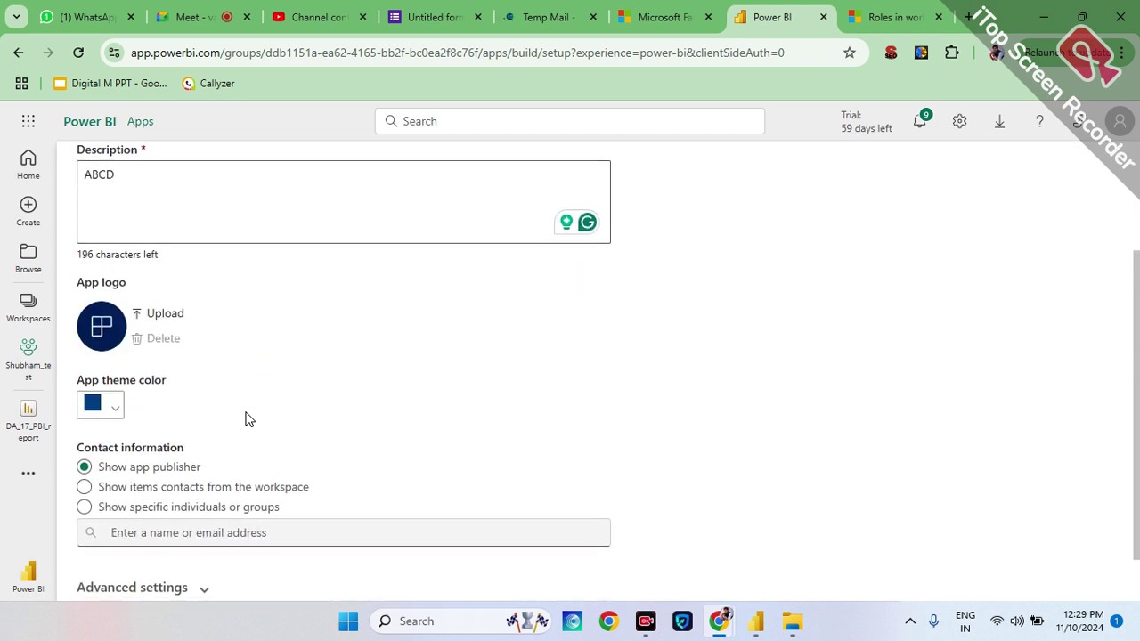
click(115, 407)
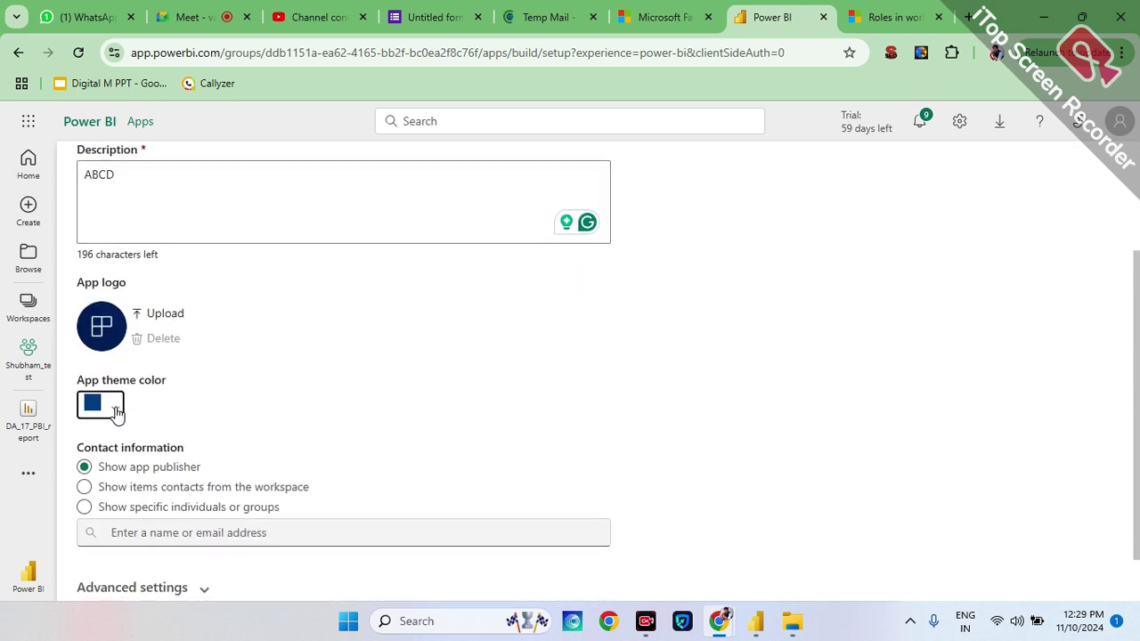
click(354, 377)
scroll(330, 385, down, 1)
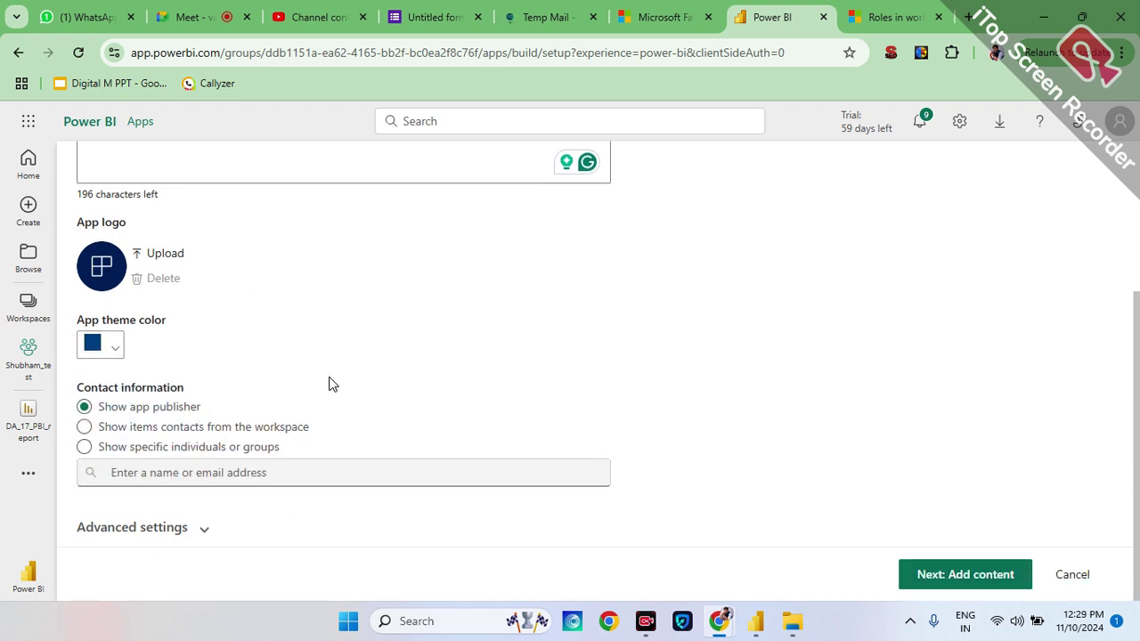
click(191, 542)
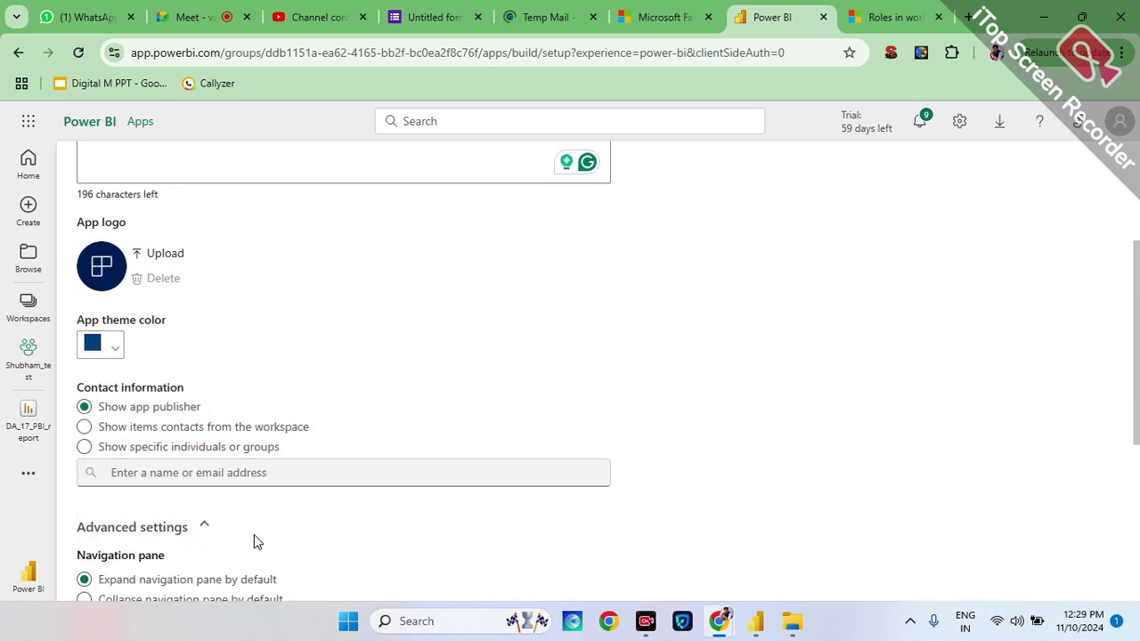
scroll(294, 525, down, 2)
scroll(296, 532, down, 2)
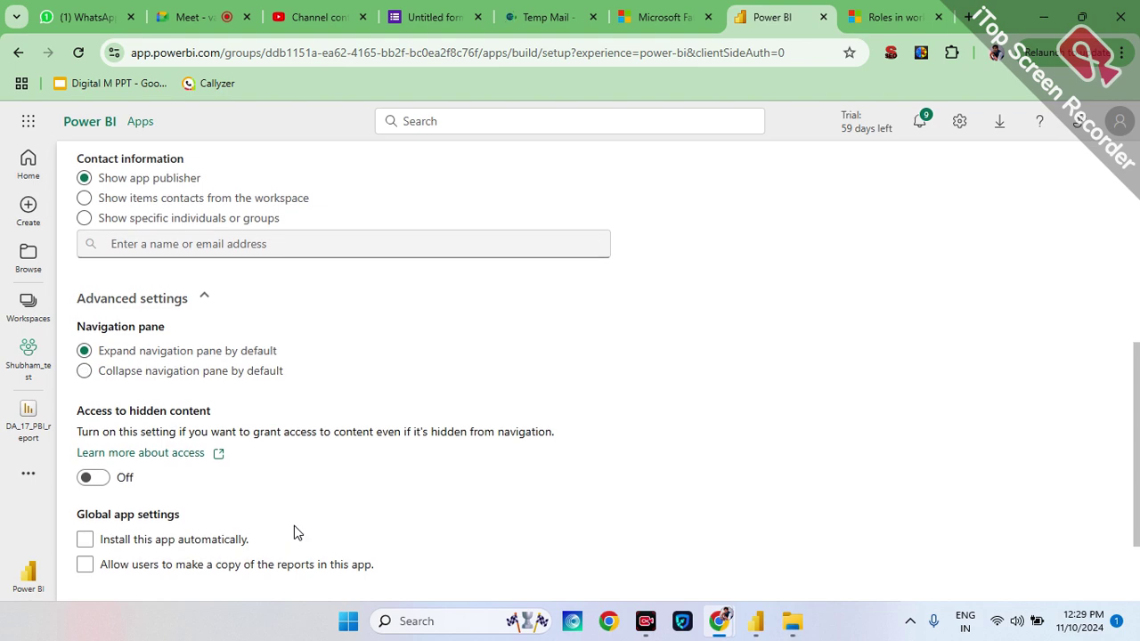
scroll(296, 532, down, 1)
scroll(296, 533, down, 1)
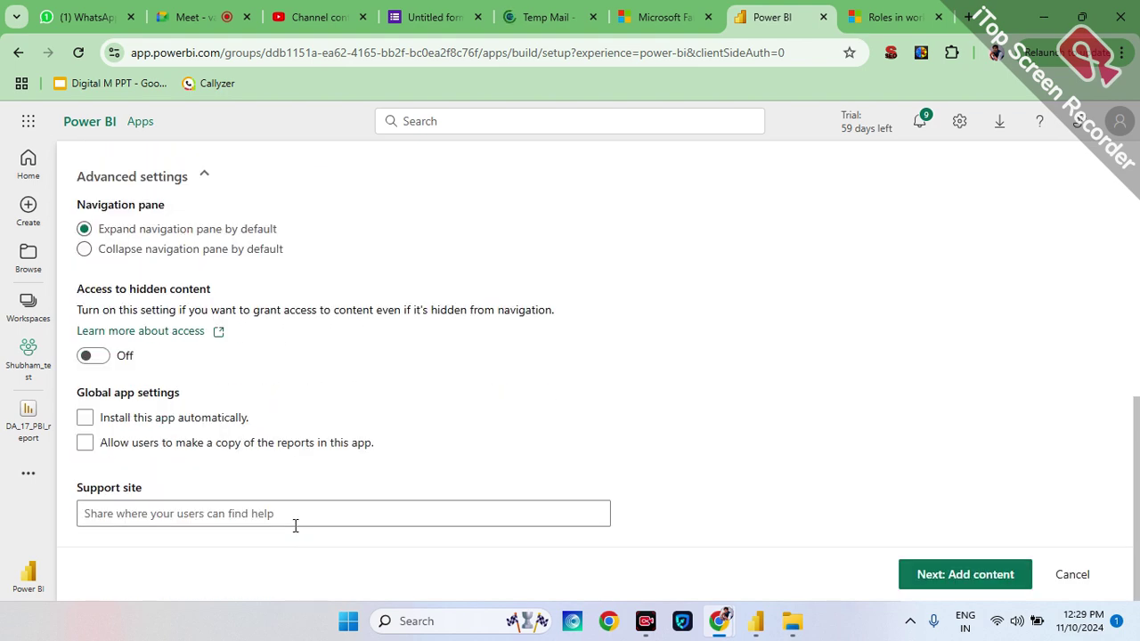
scroll(295, 525, up, 10)
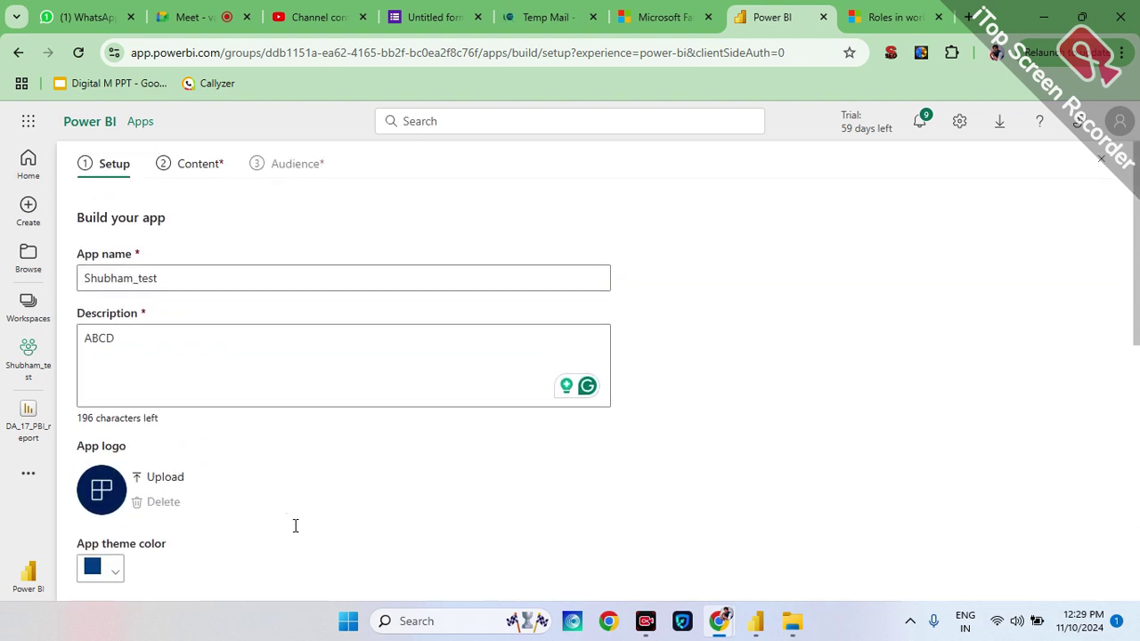
- Add the workspace reports DA_15_PBI_report and DA_17_PBI_report to the app's content
click(207, 169)
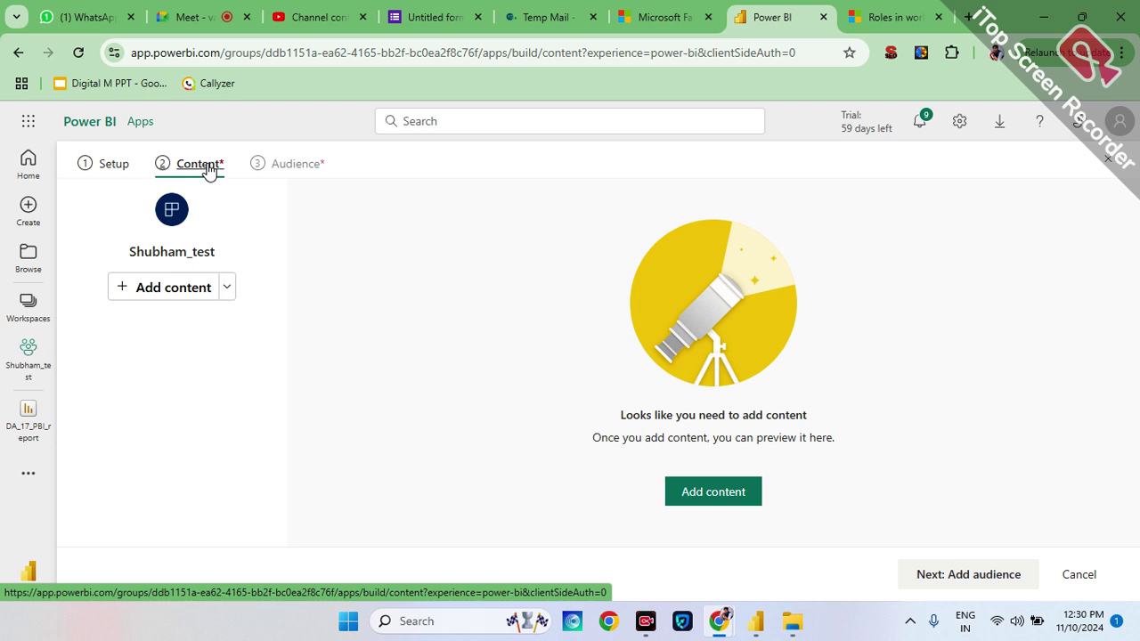
click(141, 294)
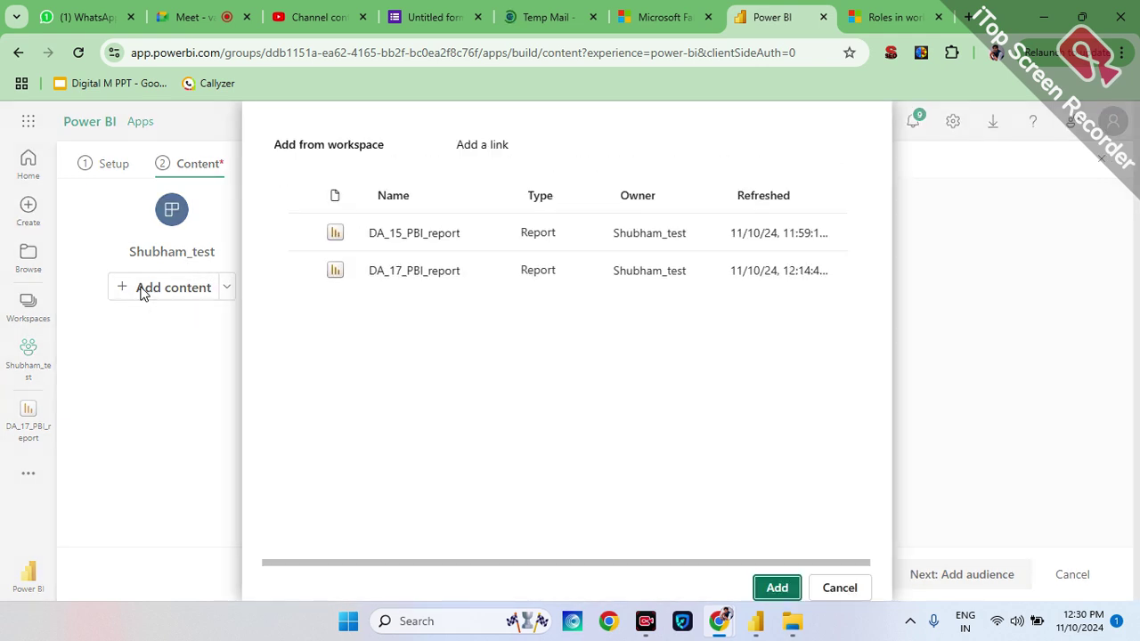
click(301, 232)
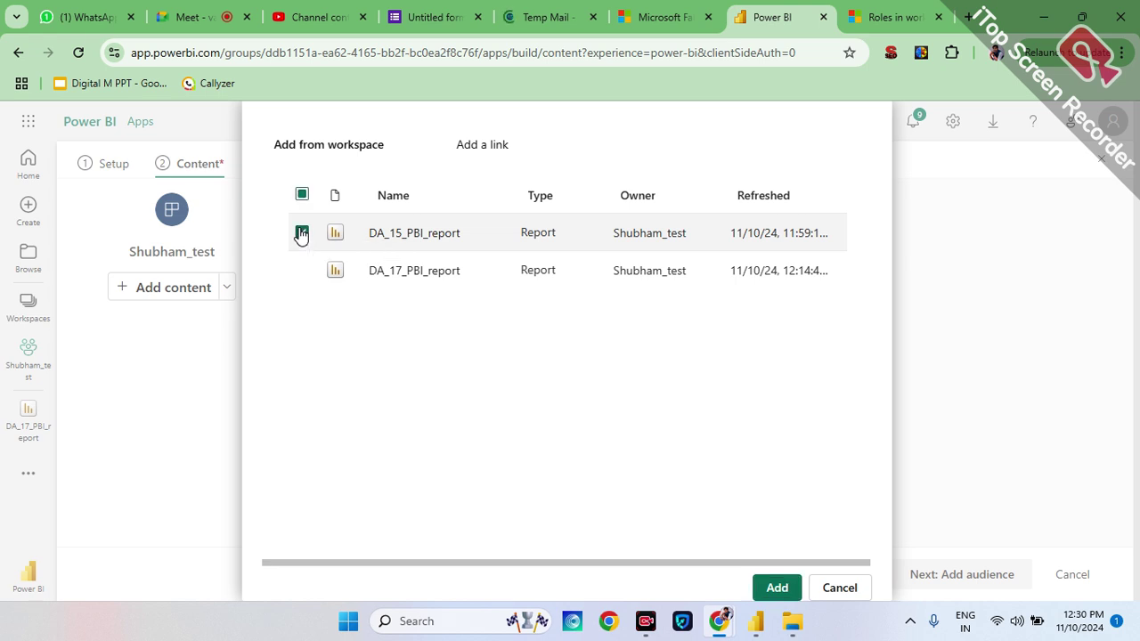
click(302, 271)
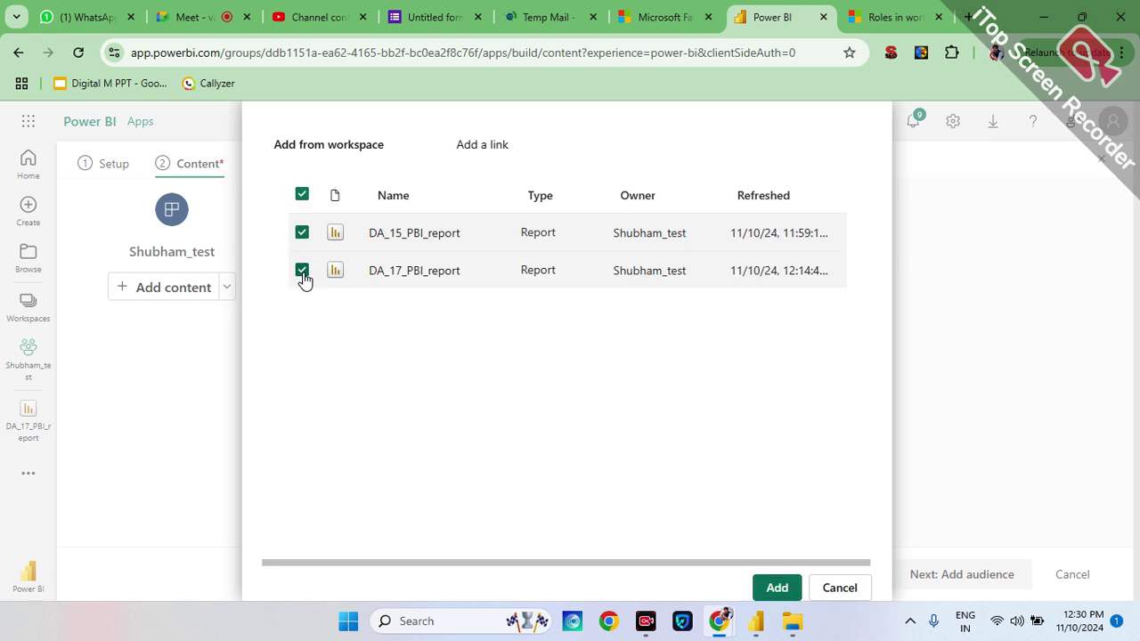
click(775, 590)
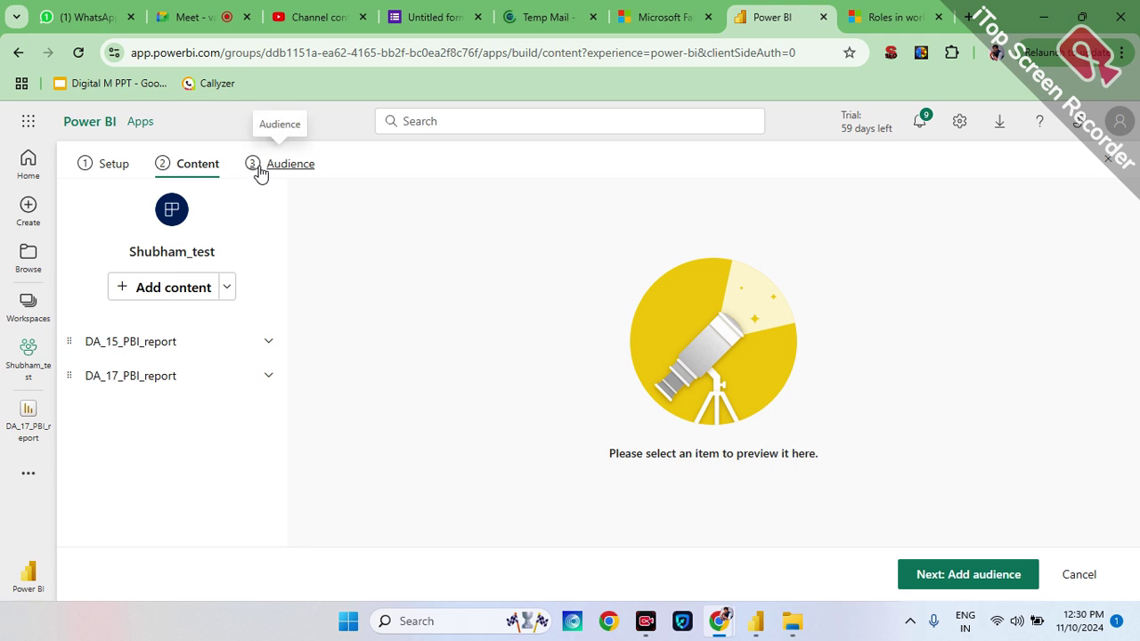
- Recheck the app's setup details, return to the content list and dismiss the tip about rearranging items
click(107, 170)
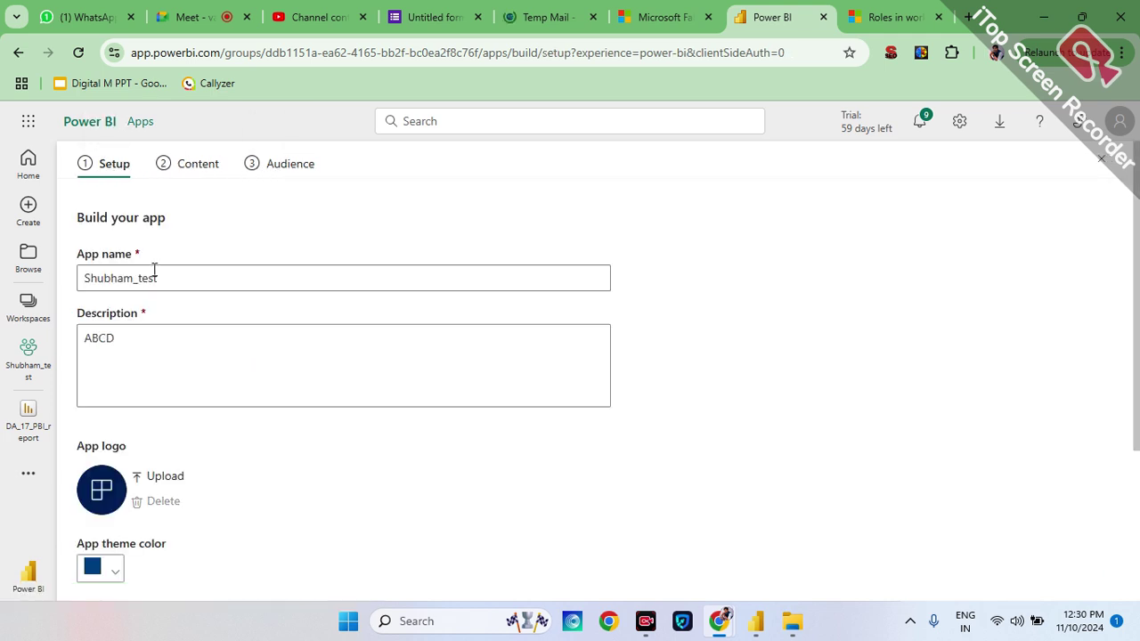
scroll(154, 269, down, 3)
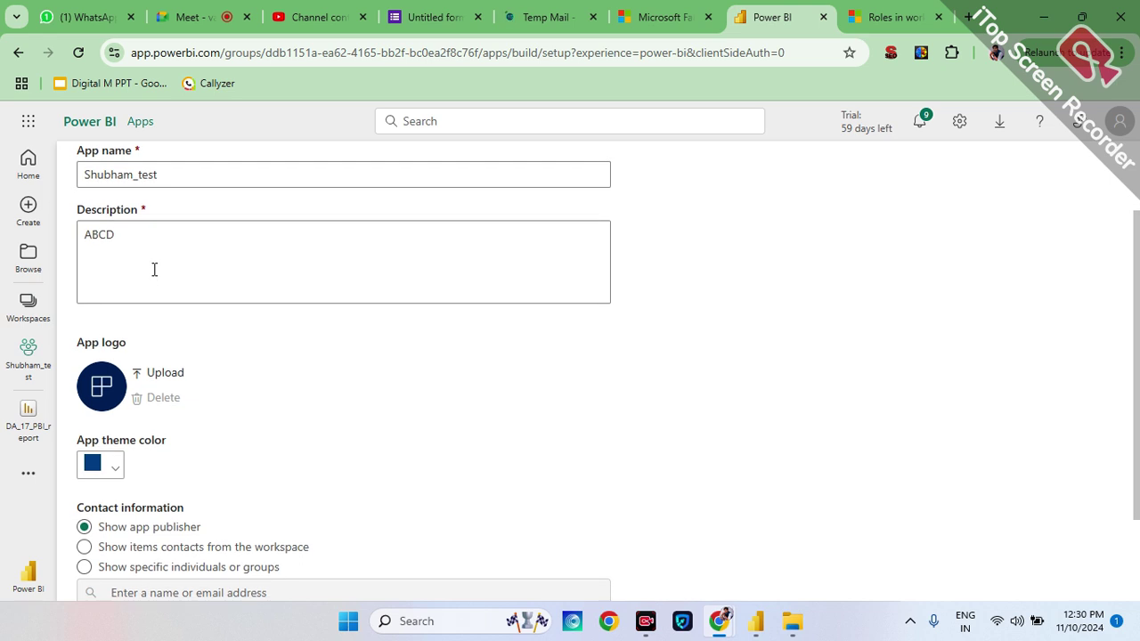
scroll(154, 269, up, 3)
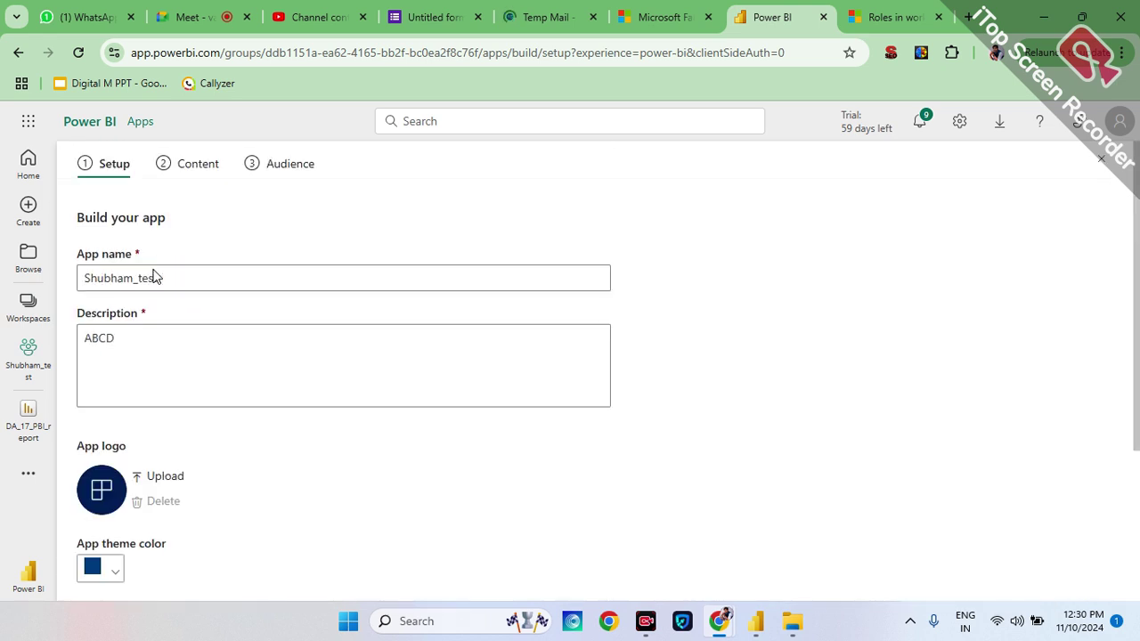
click(200, 162)
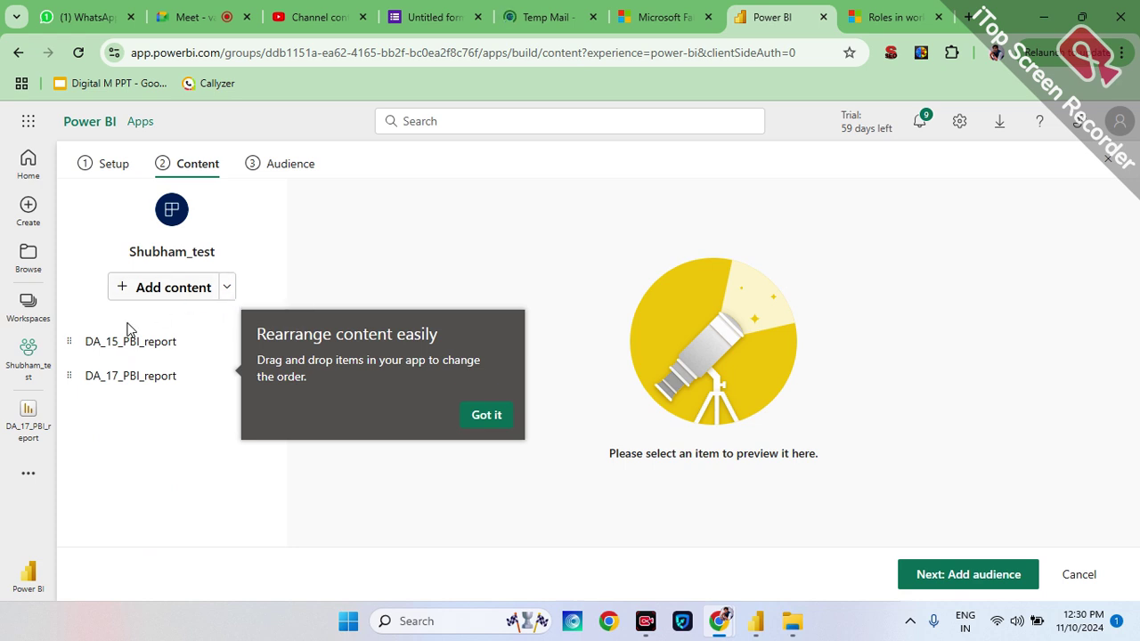
click(472, 418)
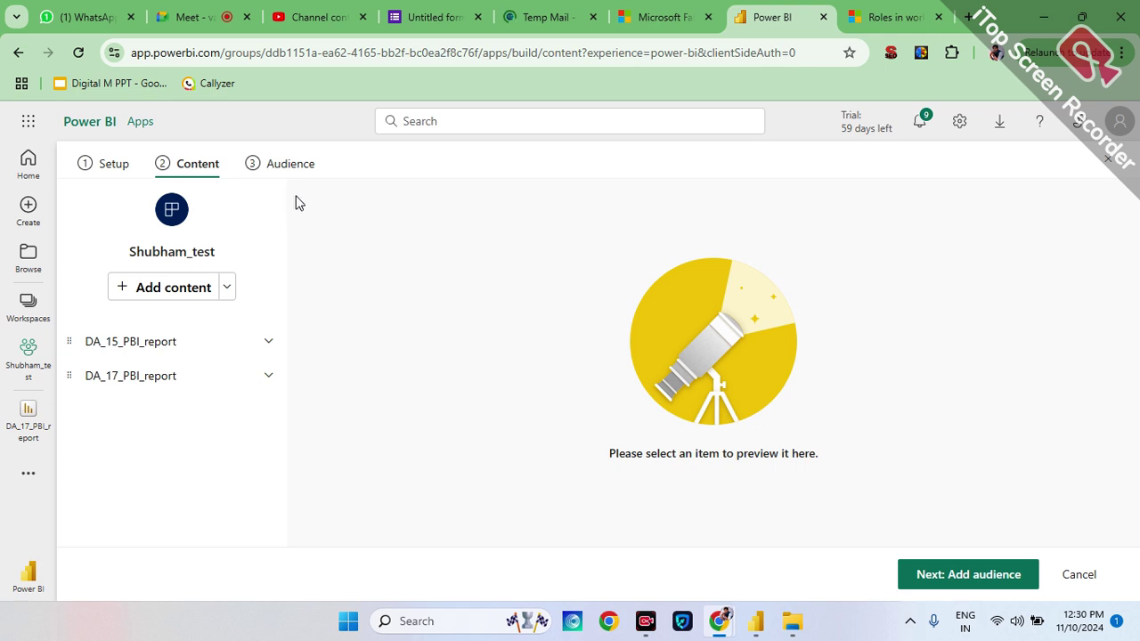
- Go to the app's audience stage, dismiss the introductory tips and review the report pages listed for the default audience
click(278, 173)
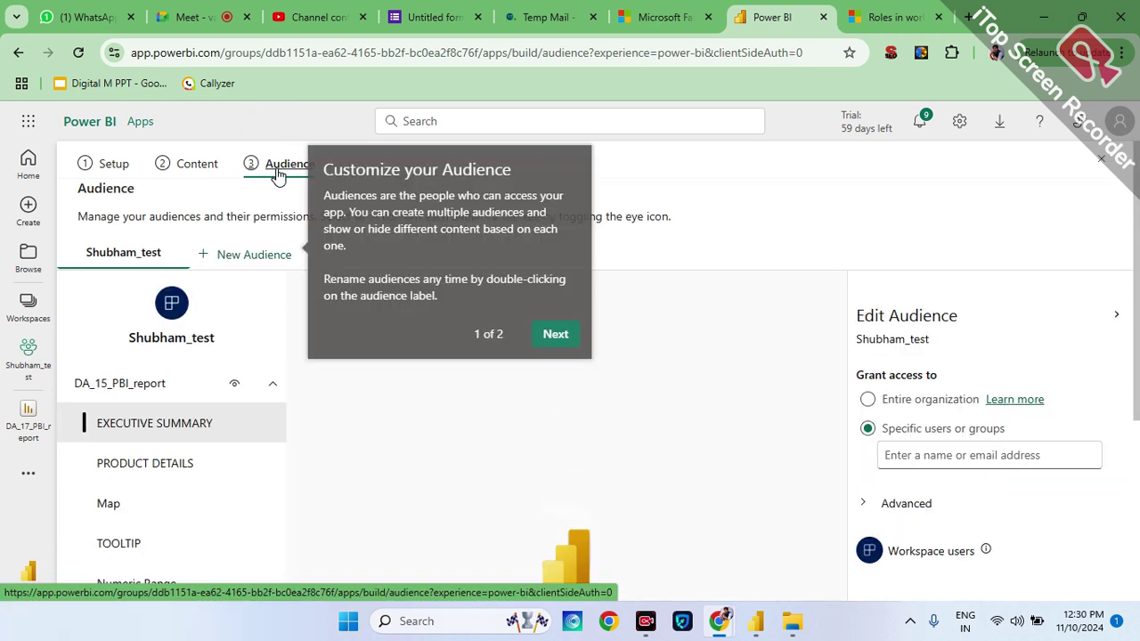
click(555, 335)
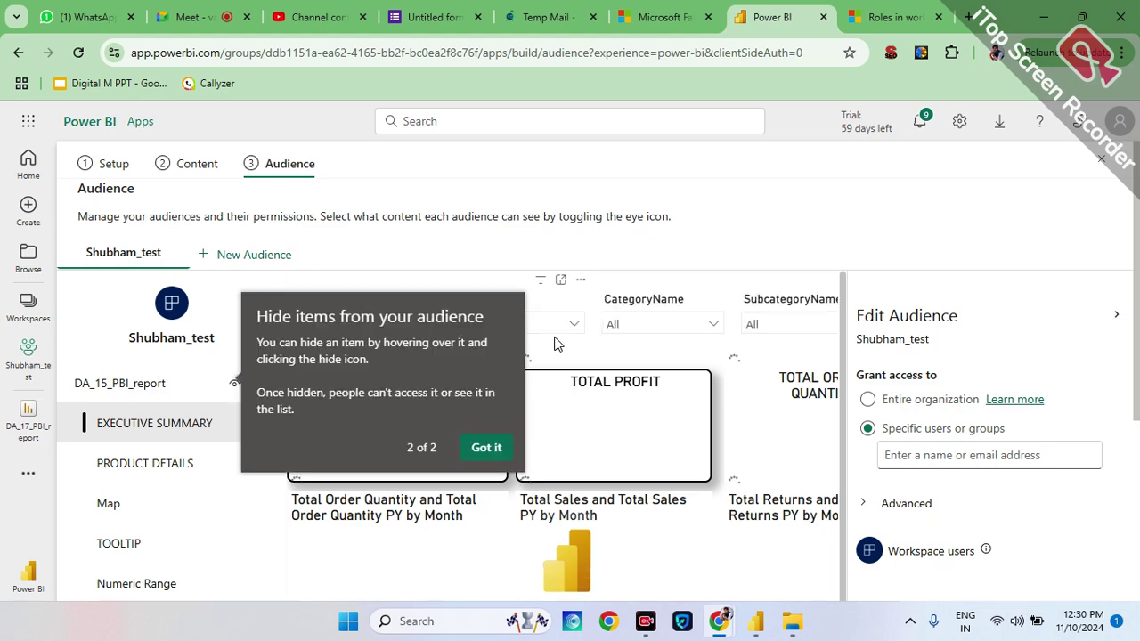
click(486, 447)
scroll(138, 469, down, 1)
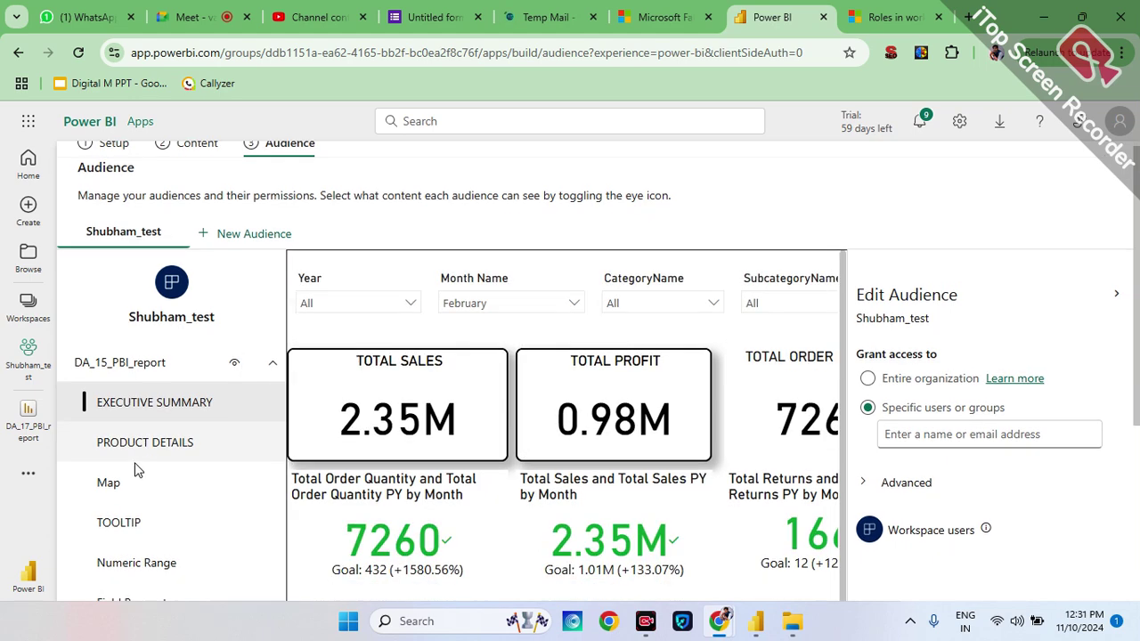
scroll(138, 469, down, 3)
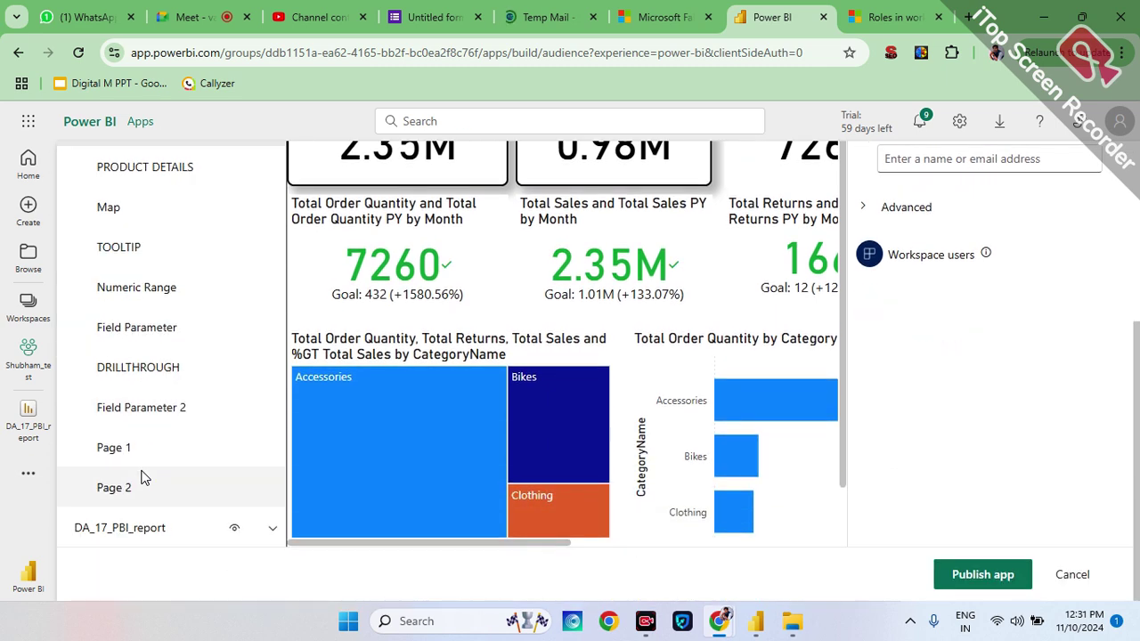
scroll(165, 530, up, 3)
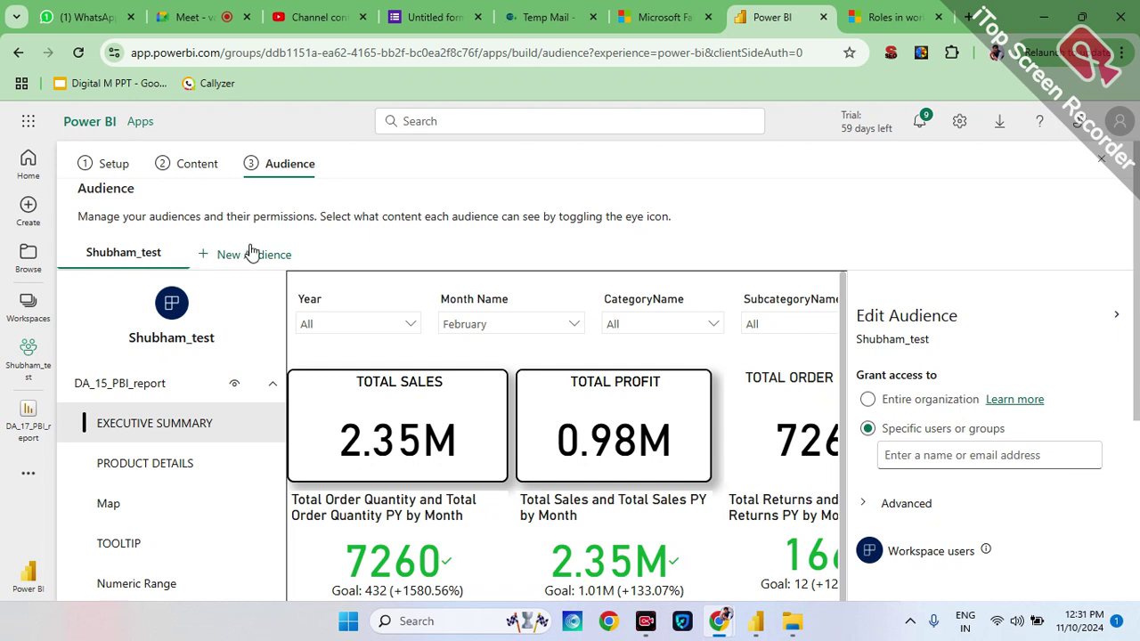
- Rename the default audience as "All reports"
double_click(141, 259)
key(BackSpace)
key(BackSpace)
key(BackSpace)
key(BackSpace)
key(BackSpace)
key(BackSpace)
key(BackSpace)
key(BackSpace)
key(BackSpace)
key(BackSpace)
key(BackSpace)
key(BackSpace)
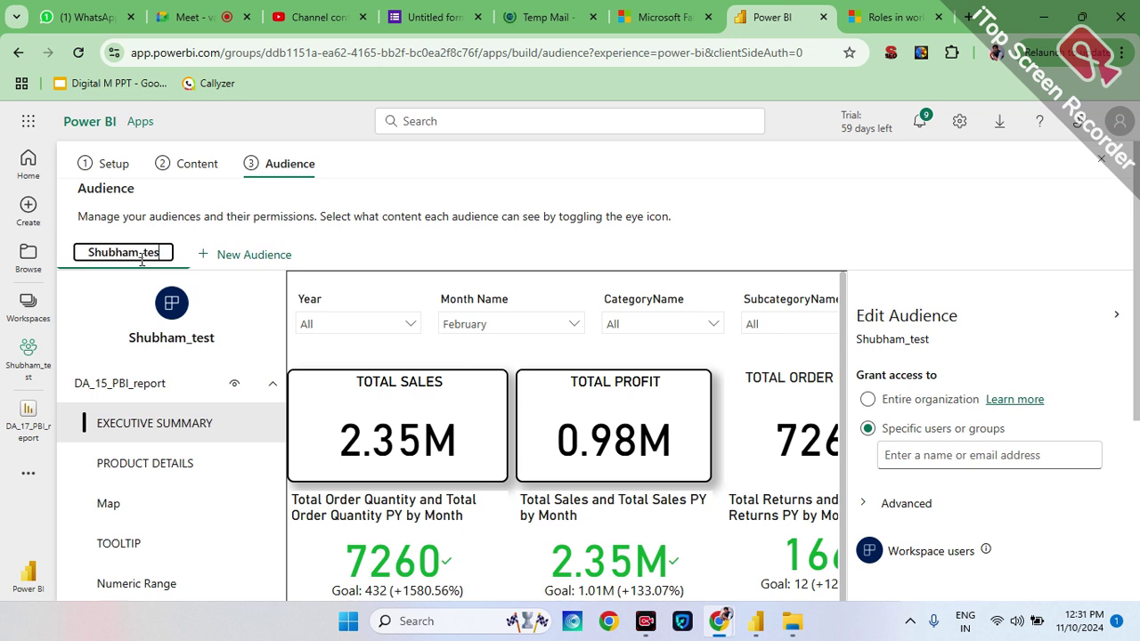
text(aLL)
key(BackSpace)
key(BackSpace)
key(BackSpace)
text(All reports)
key(Return)
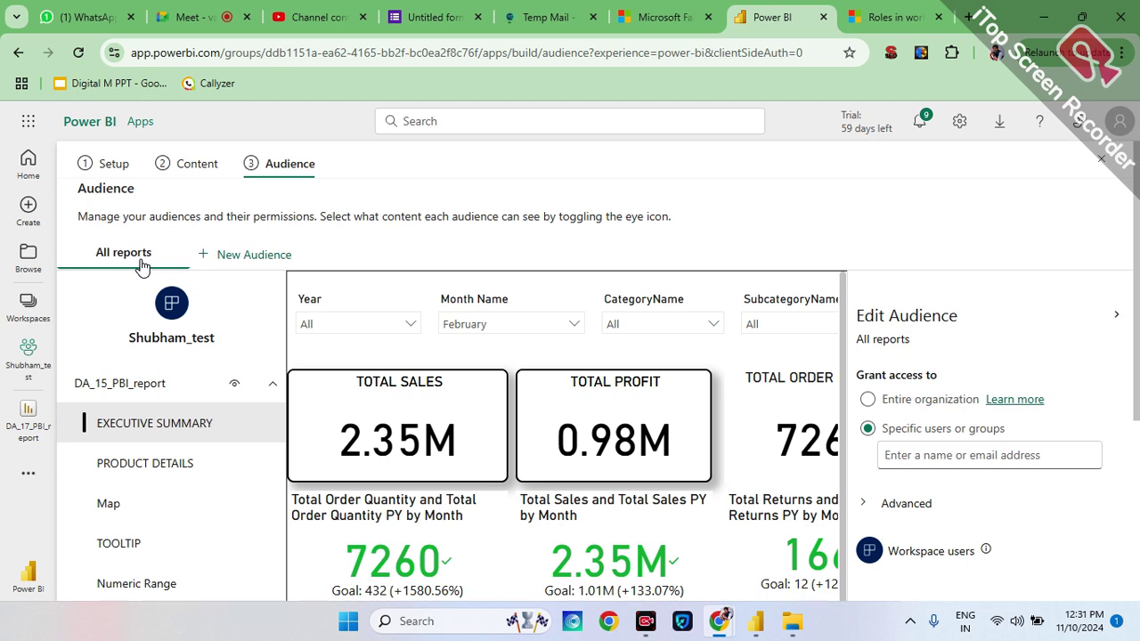
- Look through the DA_15_PBI_report pages offered to the All reports audience and collapse that page list
scroll(133, 329, down, 3)
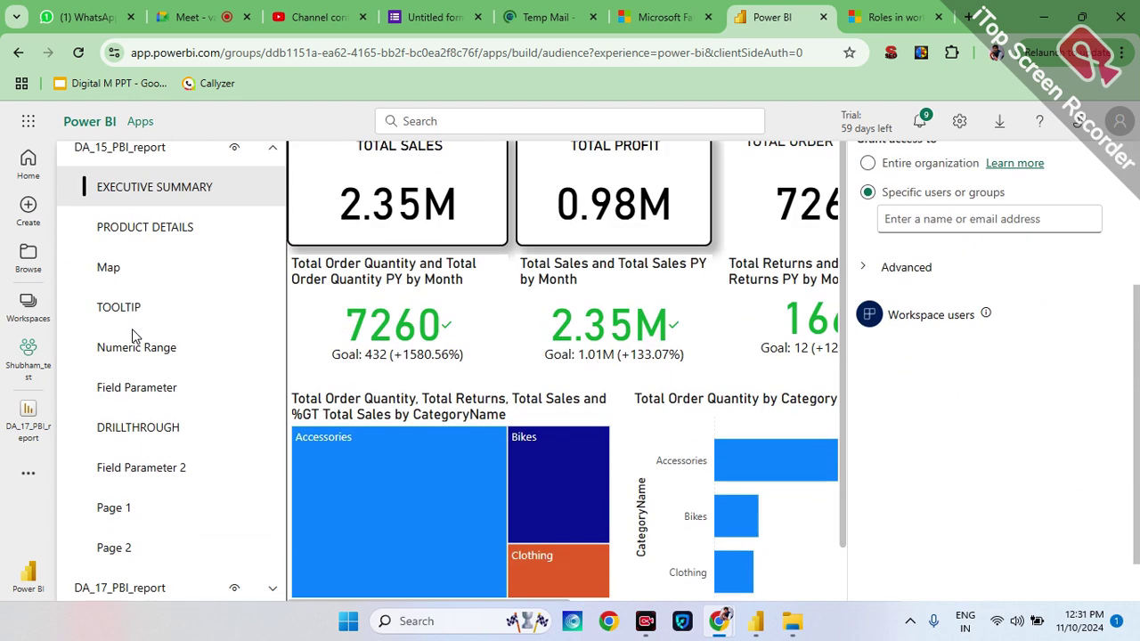
scroll(131, 333, down, 1)
scroll(131, 334, up, 2)
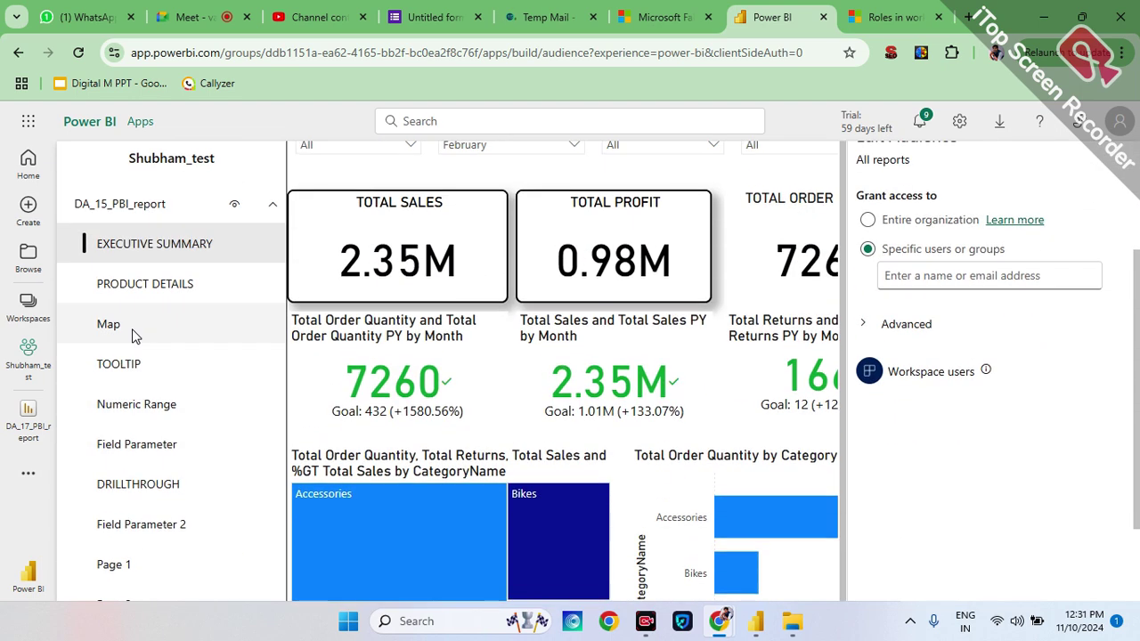
scroll(132, 329, up, 1)
click(276, 246)
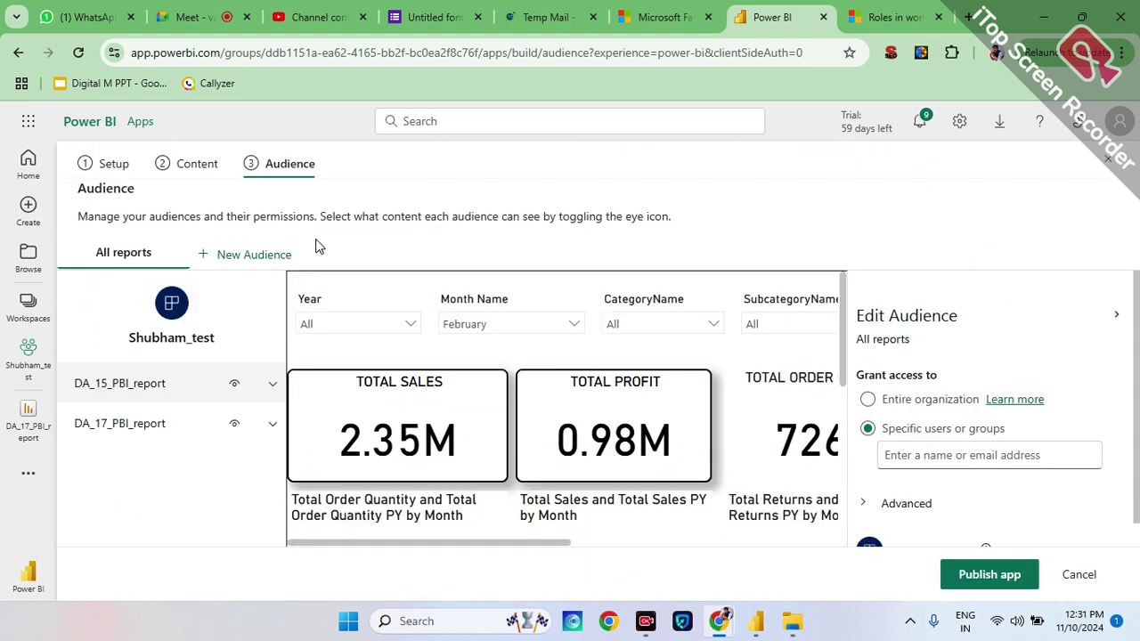
- Add a second audience to the app and name it "Report1"
click(251, 256)
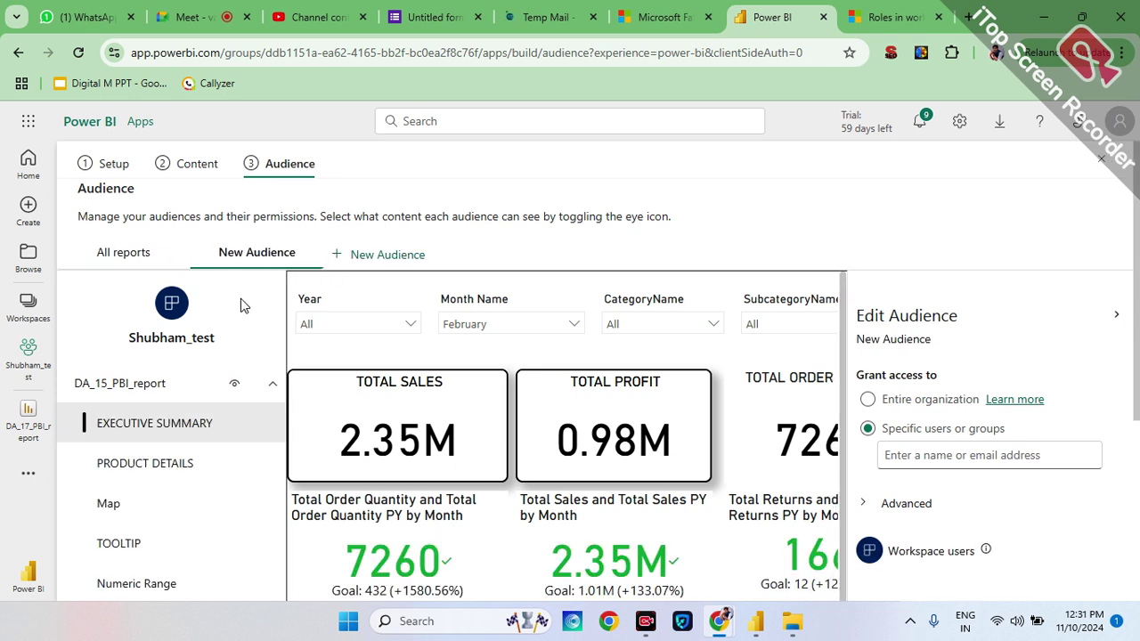
double_click(295, 253)
key(BackSpace)
key(BackSpace)
key(BackSpace)
key(BackSpace)
key(BackSpace)
key(BackSpace)
key(BackSpace)
key(BackSpace)
key(BackSpace)
key(BackSpace)
key(BackSpace)
key(BackSpace)
text(Rep)
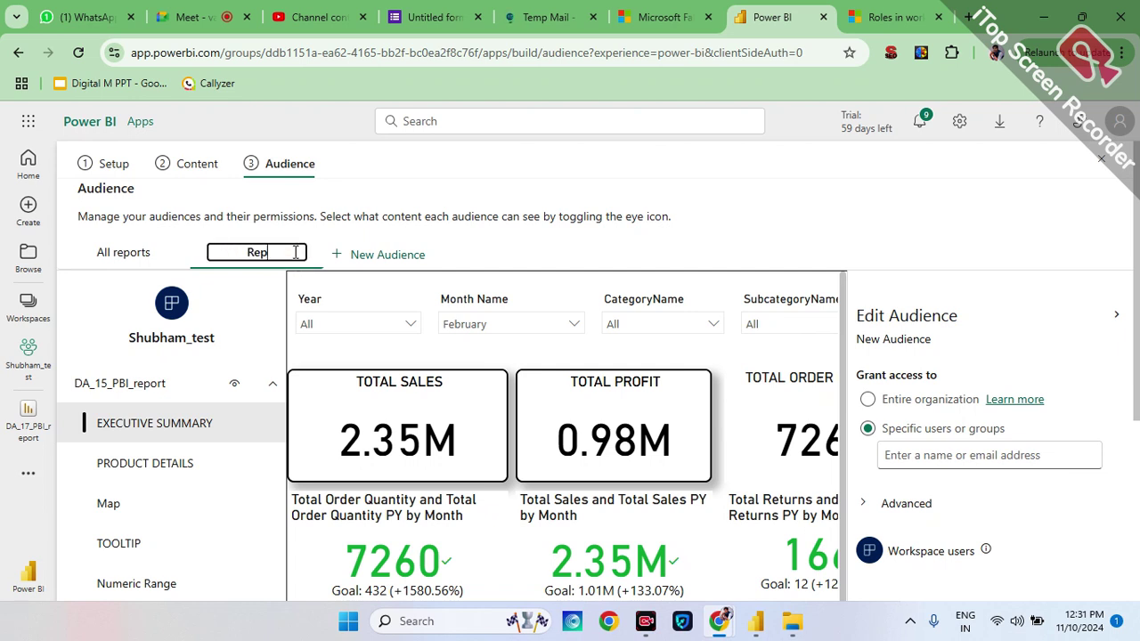
text(ort1)
key(Return)
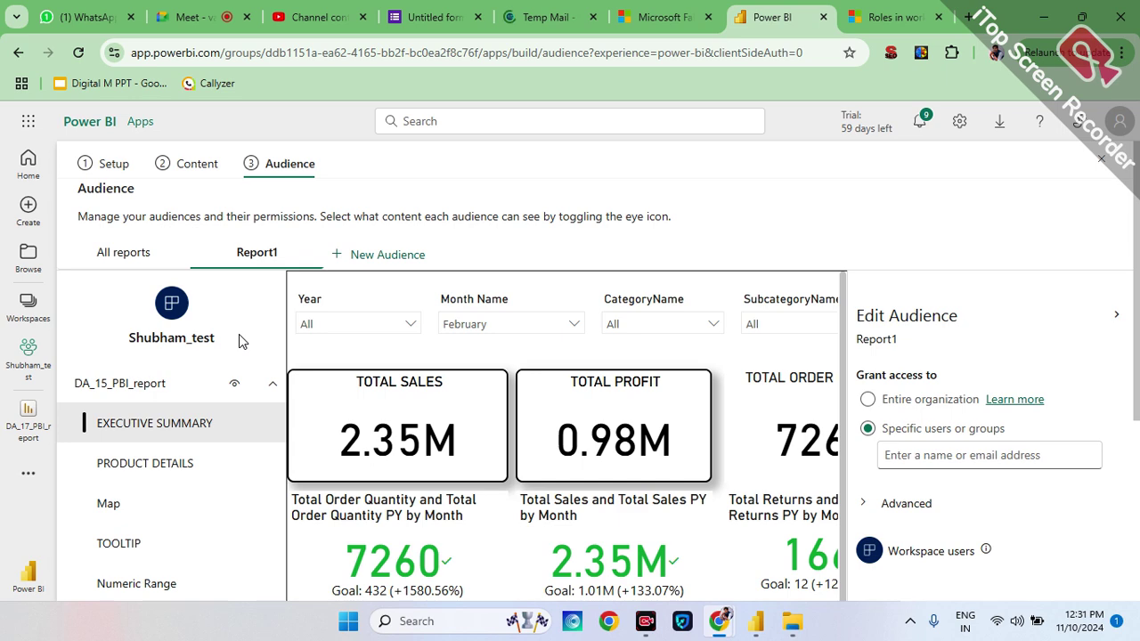
- Collapse the DA_15_PBI_report page list and hide DA_17_PBI_report from the Report1 audience
scroll(238, 334, down, 2)
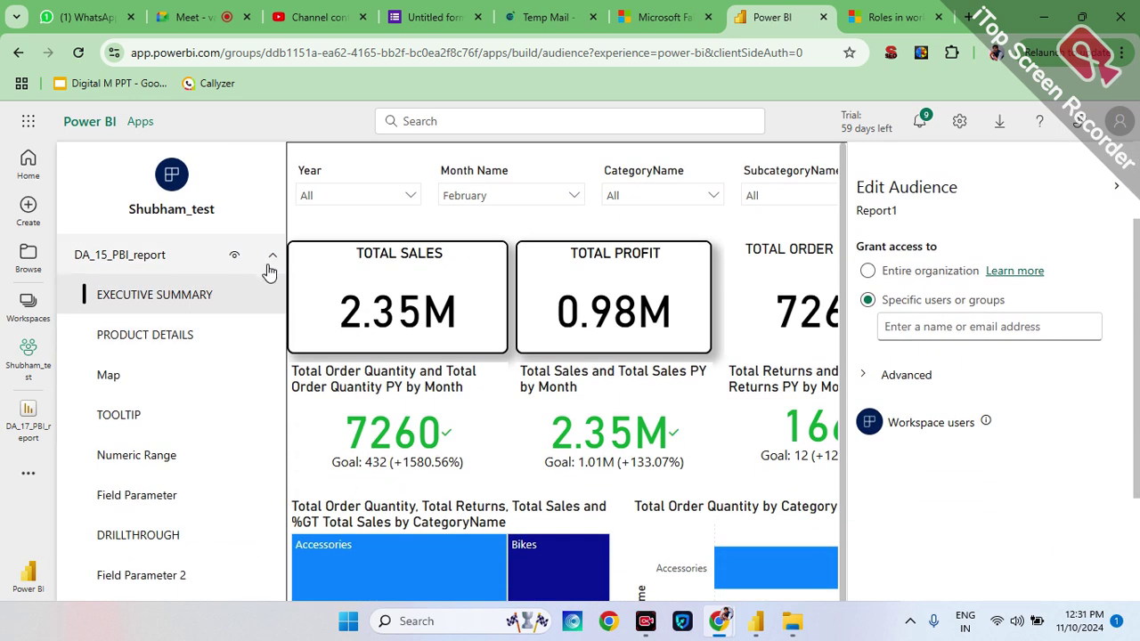
click(272, 255)
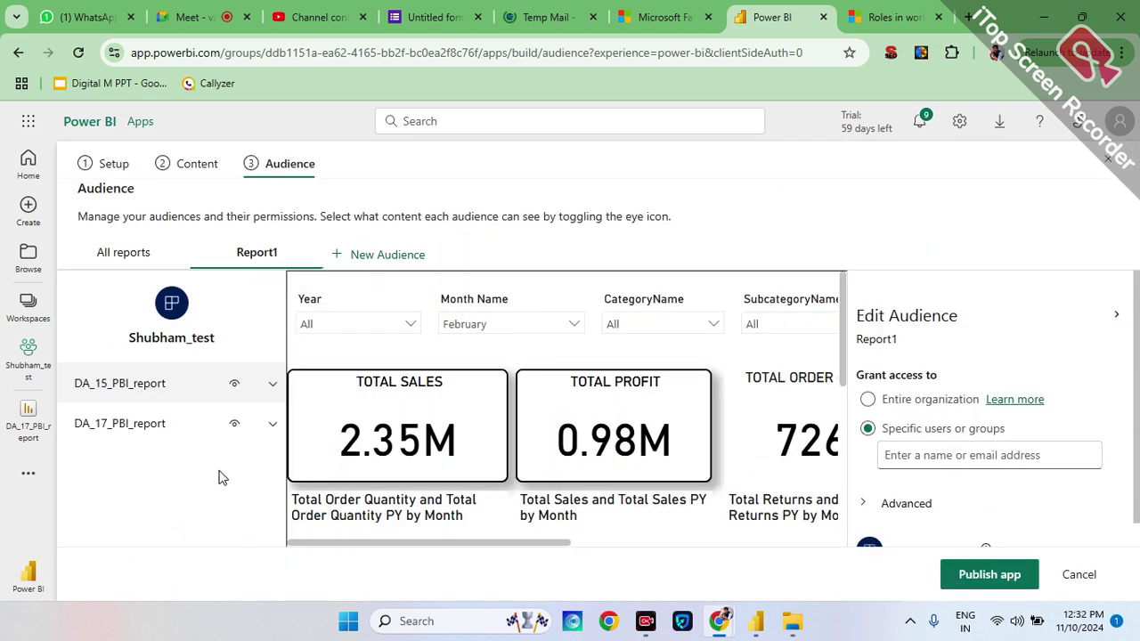
click(235, 426)
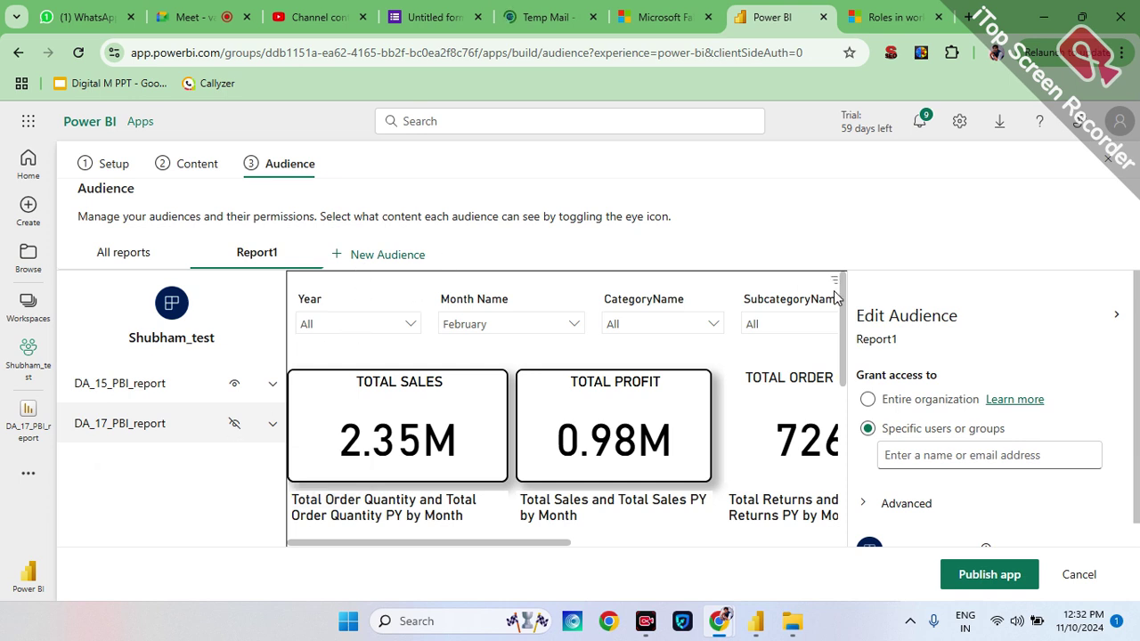
scroll(987, 349, down, 1)
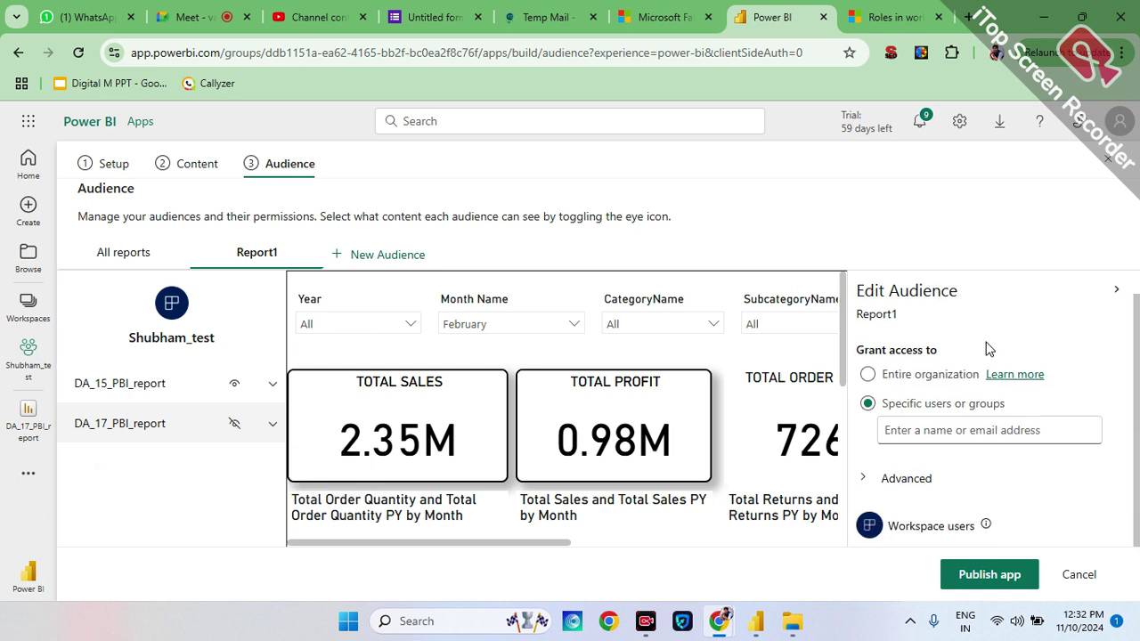
click(912, 437)
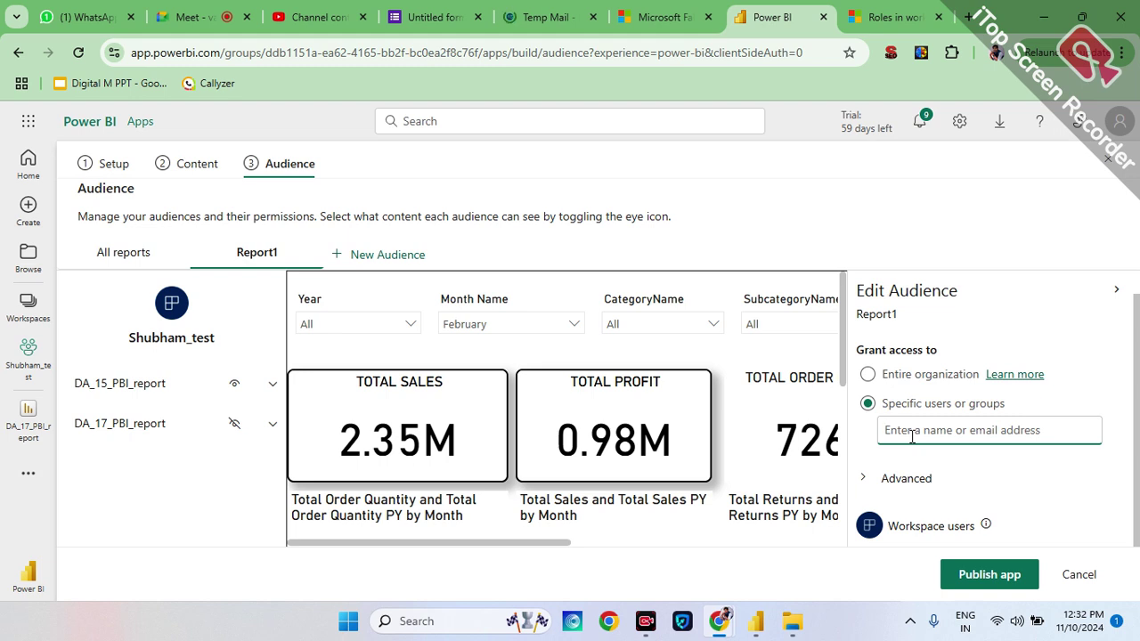
text(ajba)
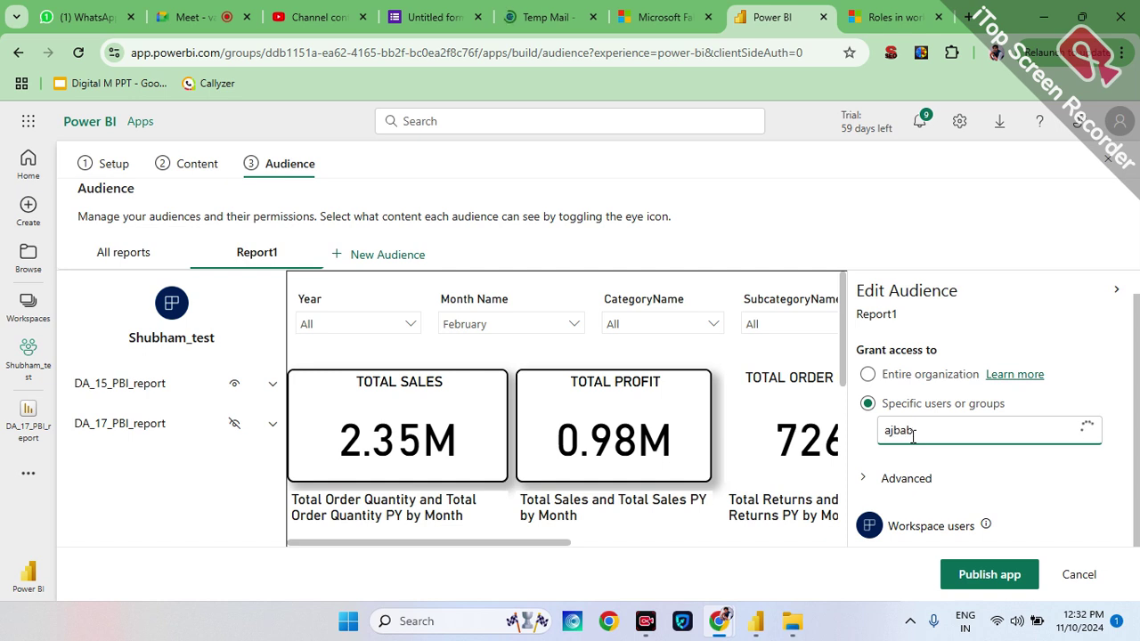
text(b)
key(BackSpace)
key(BackSpace)
key(BackSpace)
key(BackSpace)
key(BackSpace)
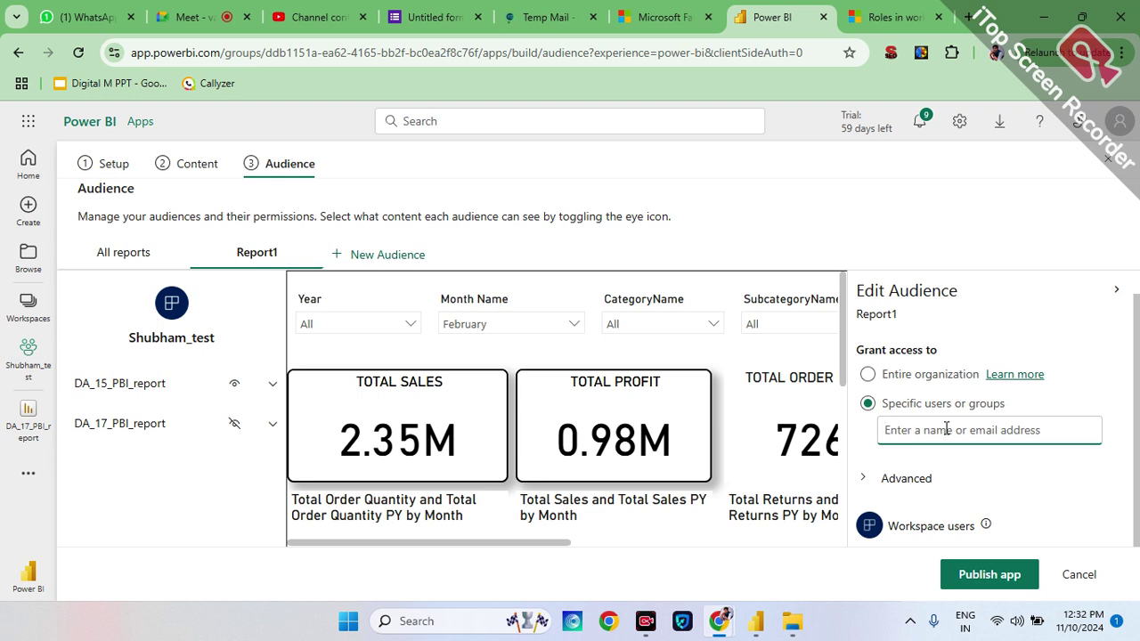
- Expand the Report1 audience's advanced settings and review the options for sharing datasets and building content with them
click(864, 485)
scroll(946, 484, down, 2)
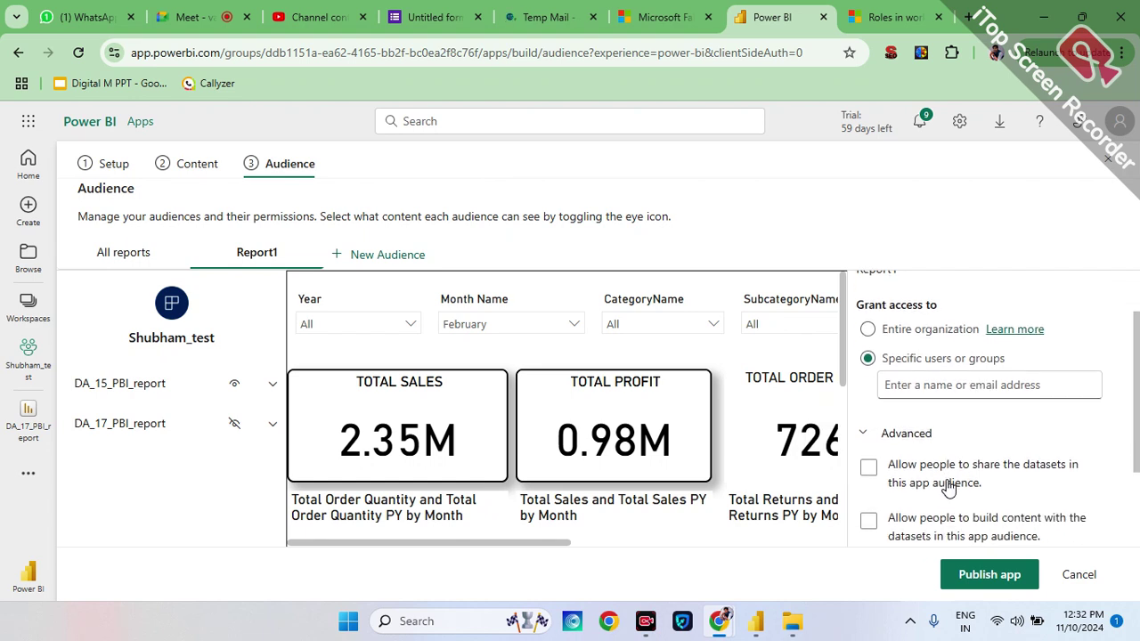
scroll(947, 485, down, 1)
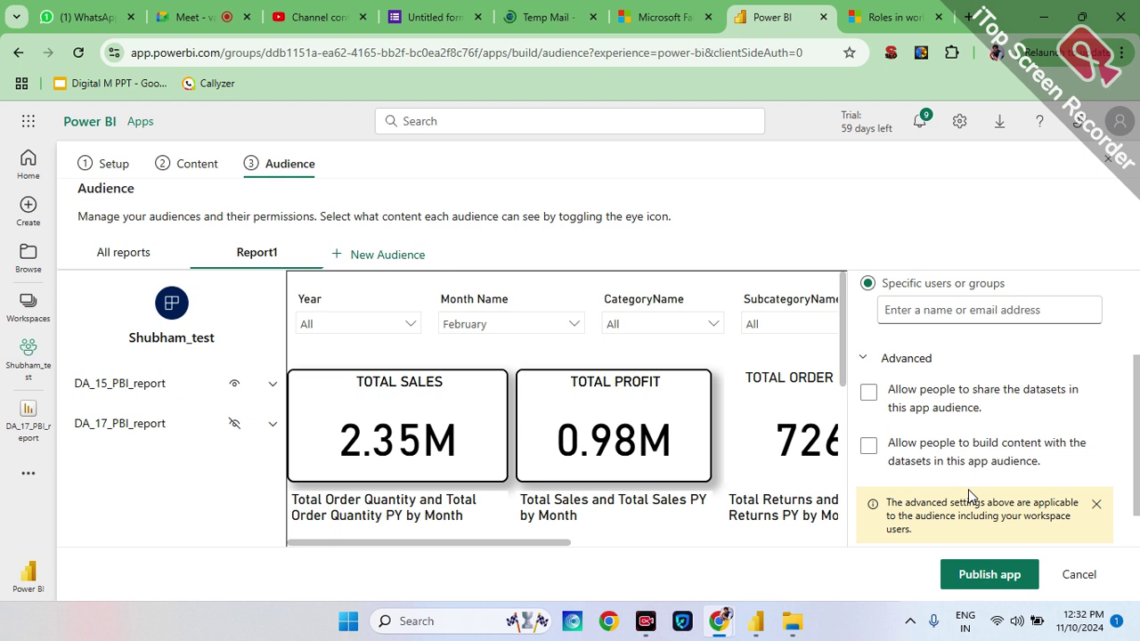
scroll(955, 399, up, 2)
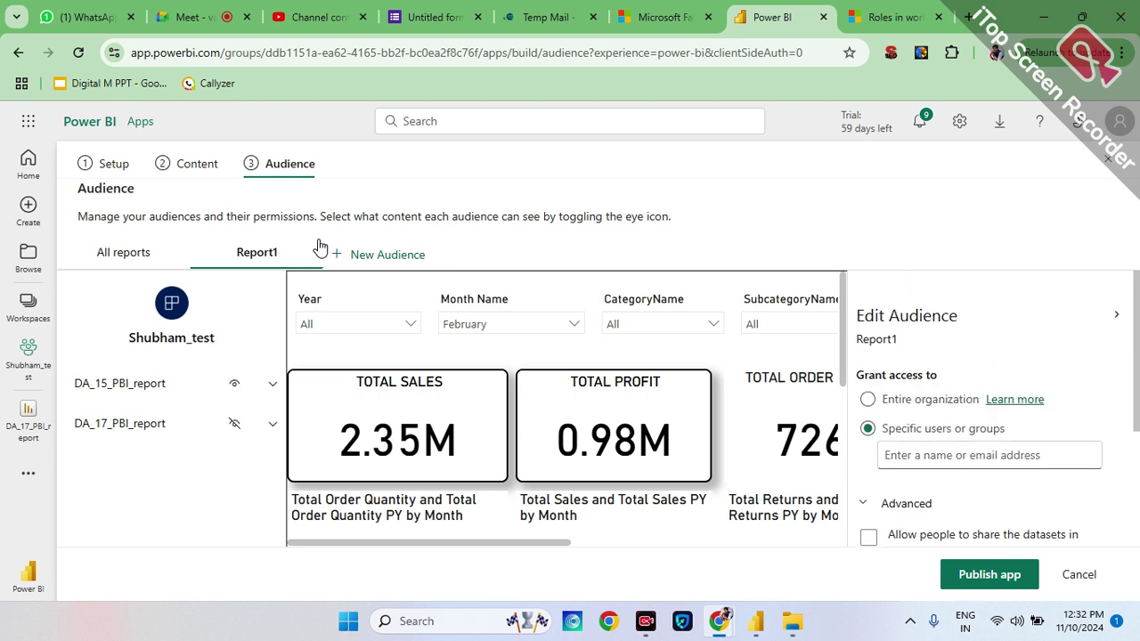
- Add a third audience to the app and name it "Report2"
click(364, 260)
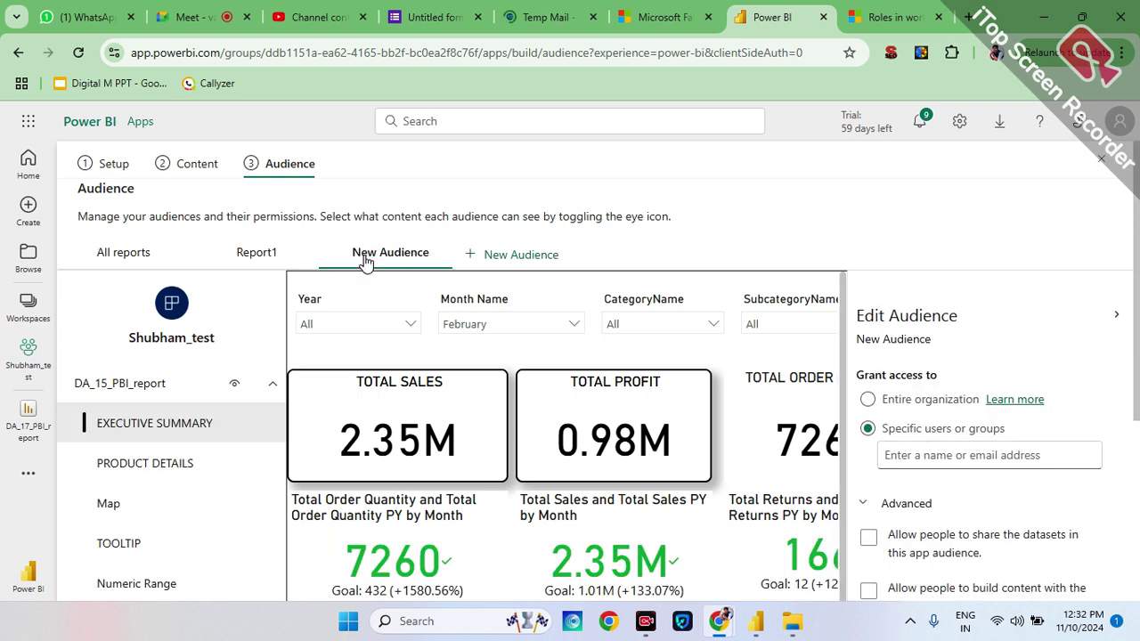
double_click(371, 252)
text(N)
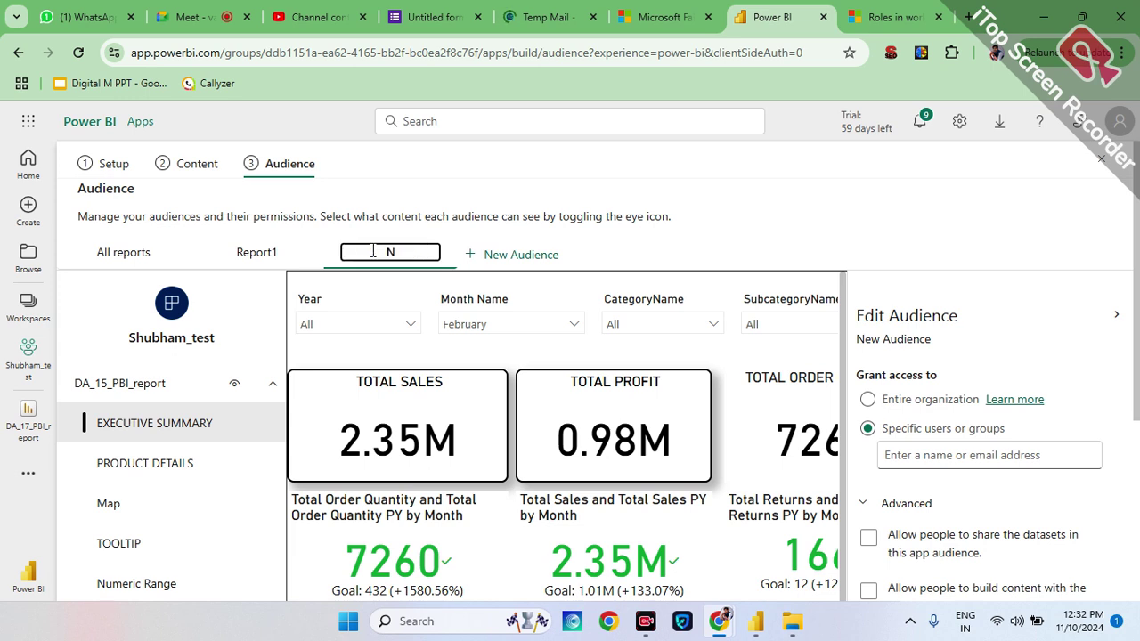
key(BackSpace)
text(Report2)
key(Return)
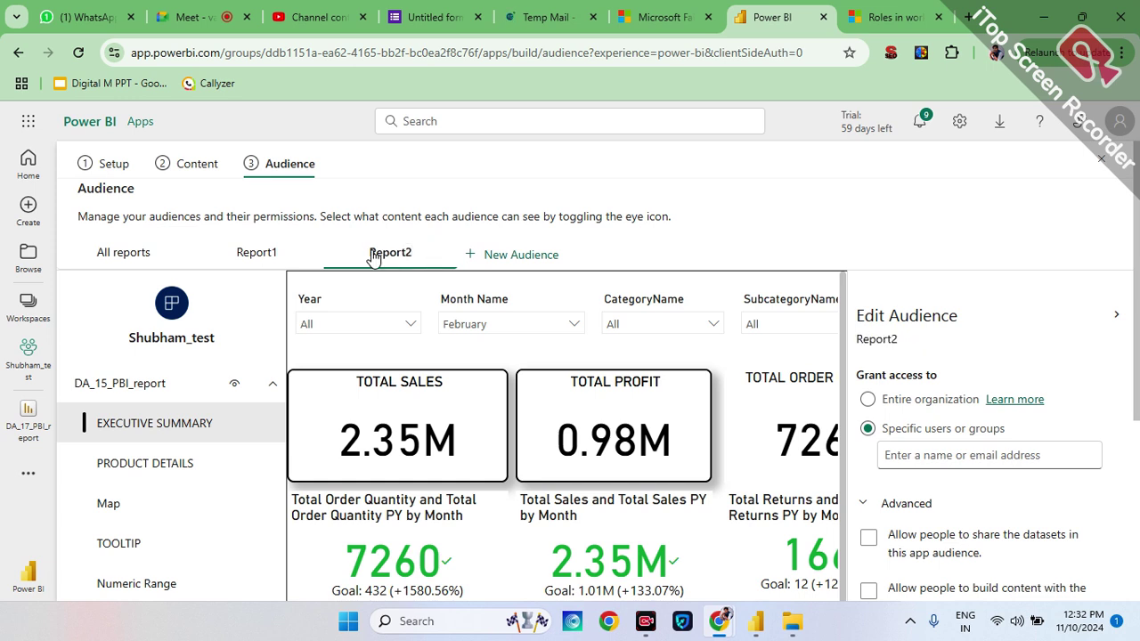
- Hide DA_15_PBI_report from the Report2 audience and preview DA_17_PBI_report for that audience
click(274, 386)
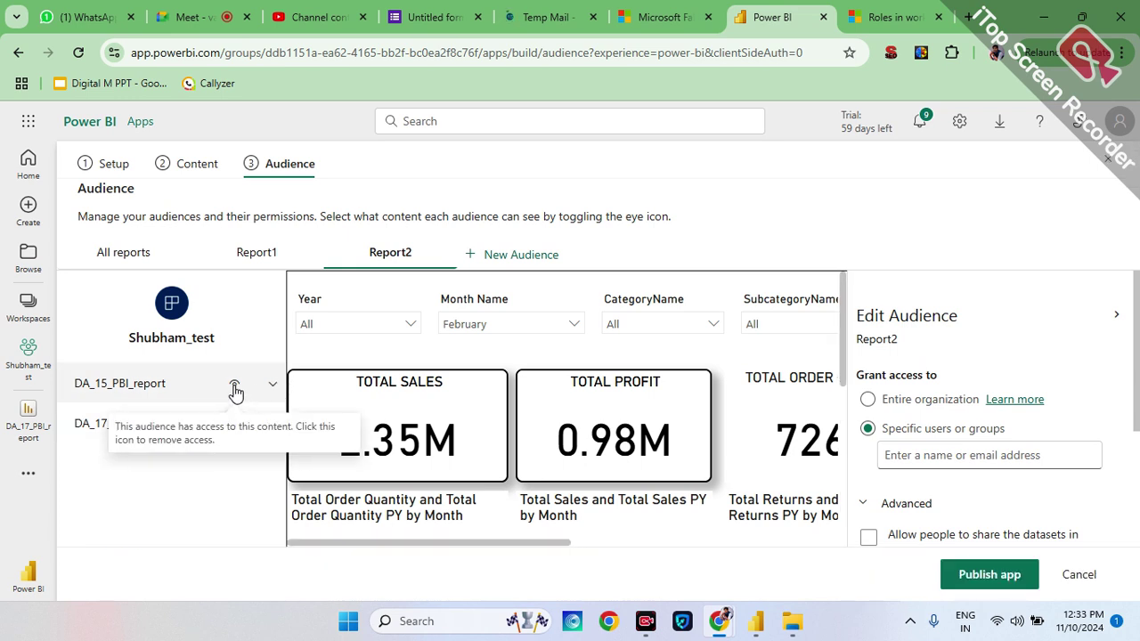
click(234, 388)
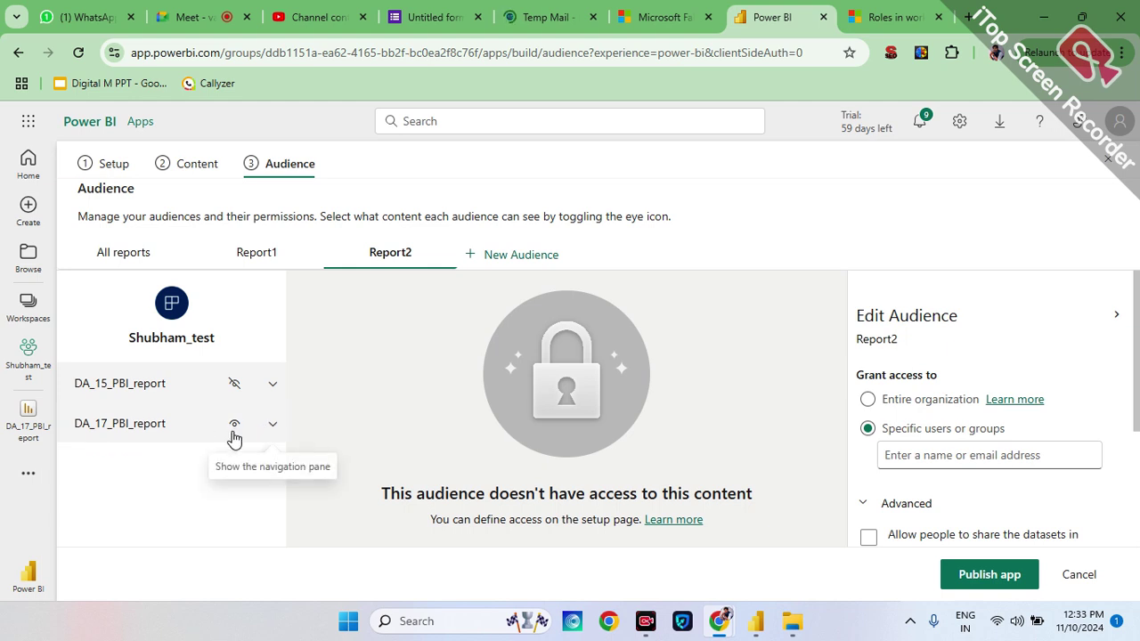
click(145, 439)
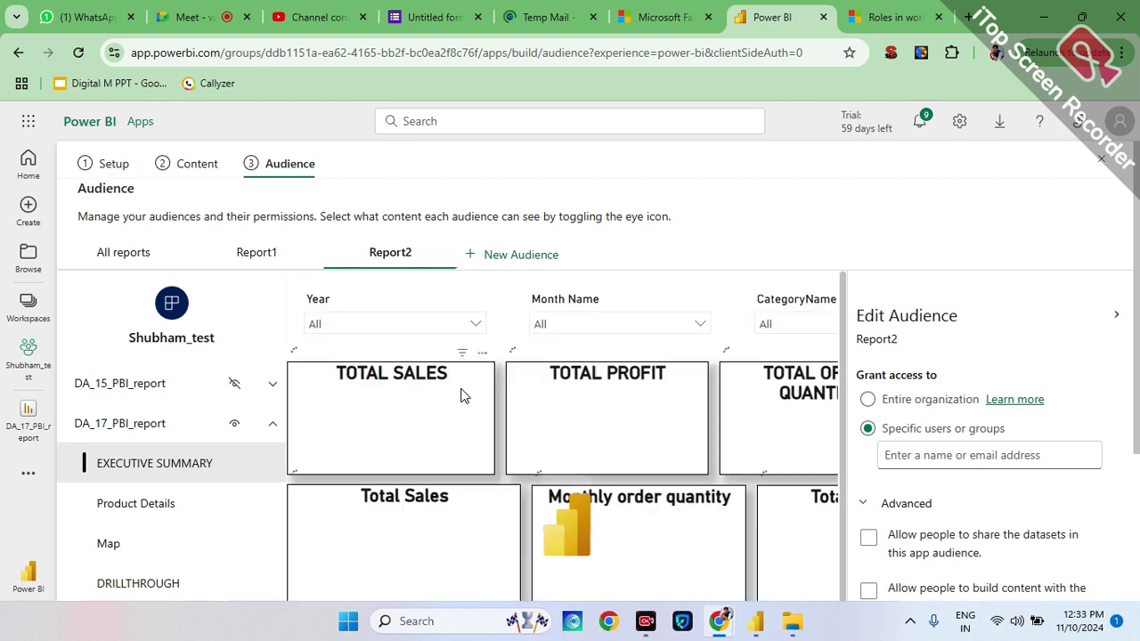
- Review the Report2 audience's access and advanced settings and collapse the Edit Audience pane
scroll(1024, 330, down, 1)
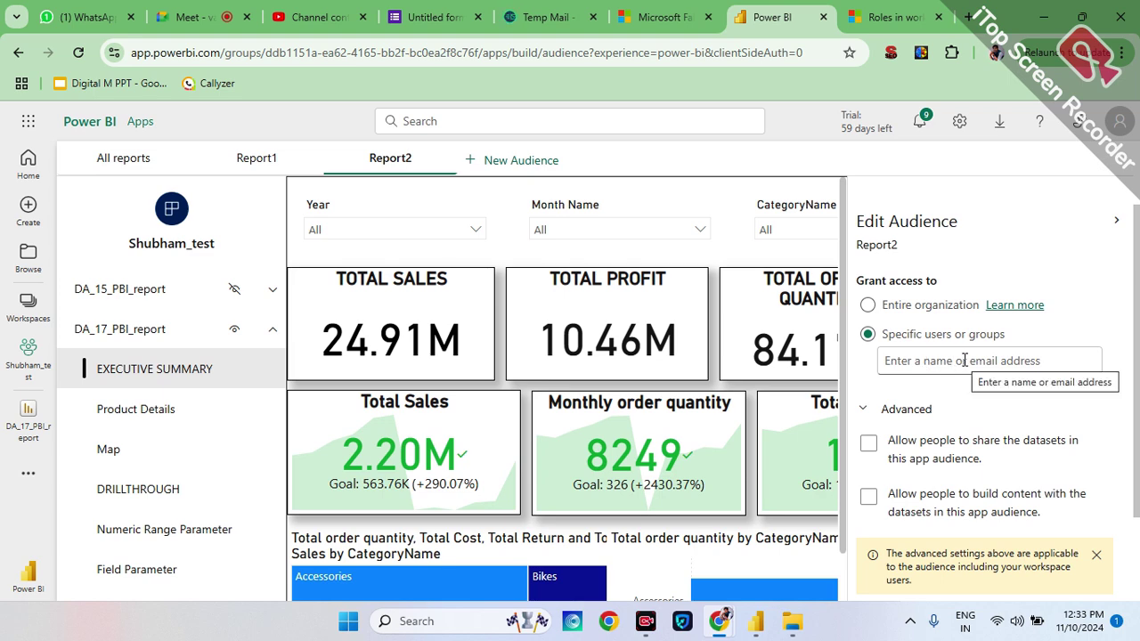
scroll(960, 472, down, 1)
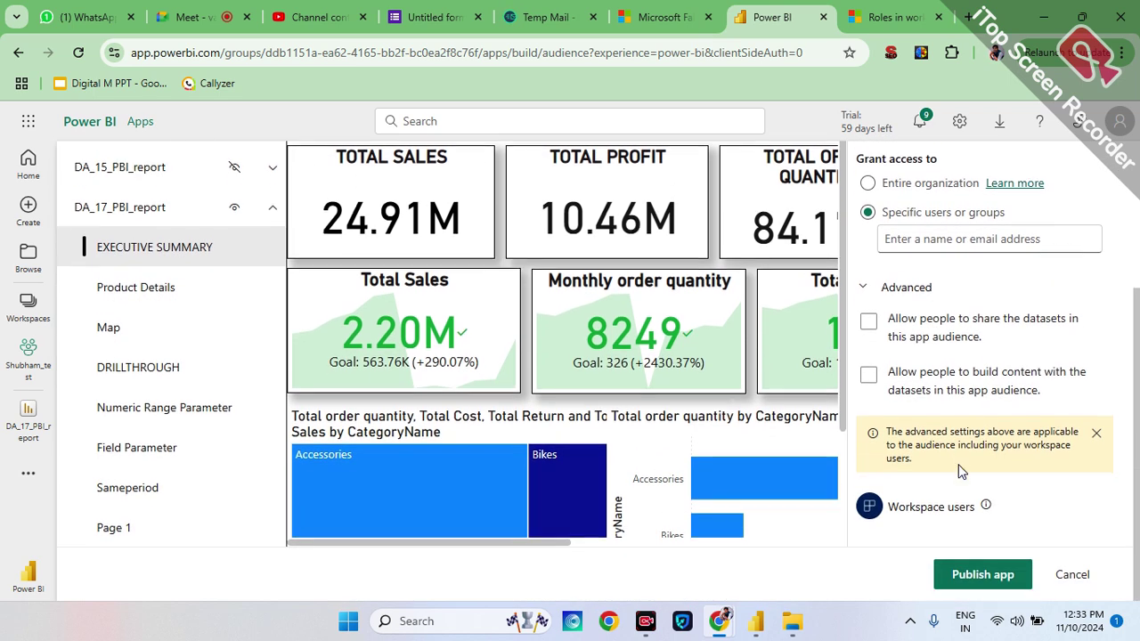
scroll(960, 472, up, 1)
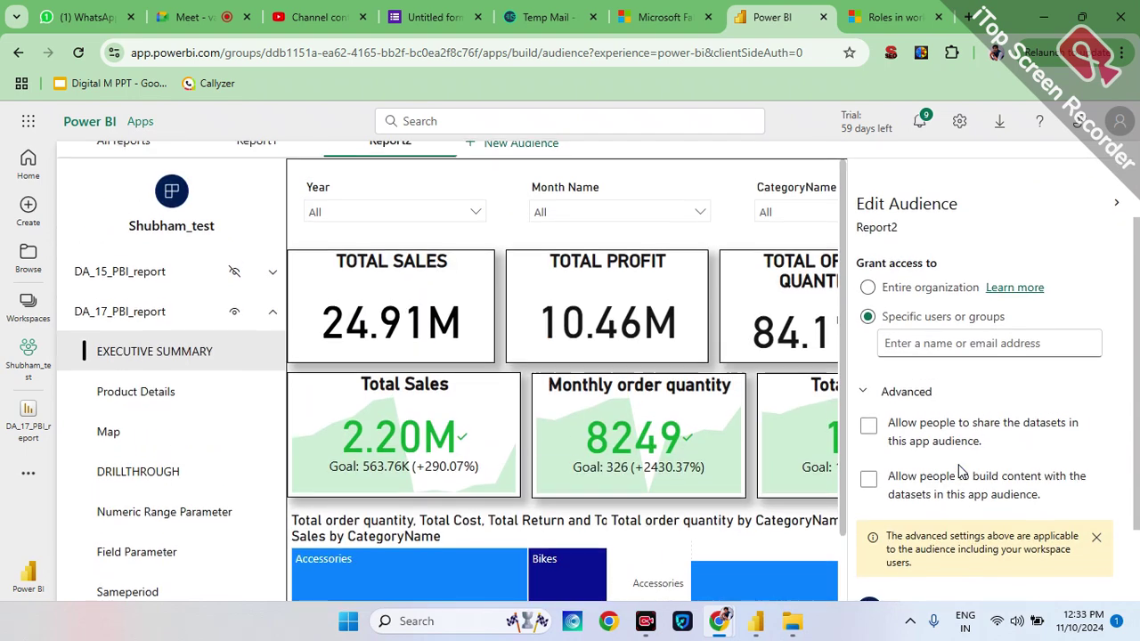
click(1117, 207)
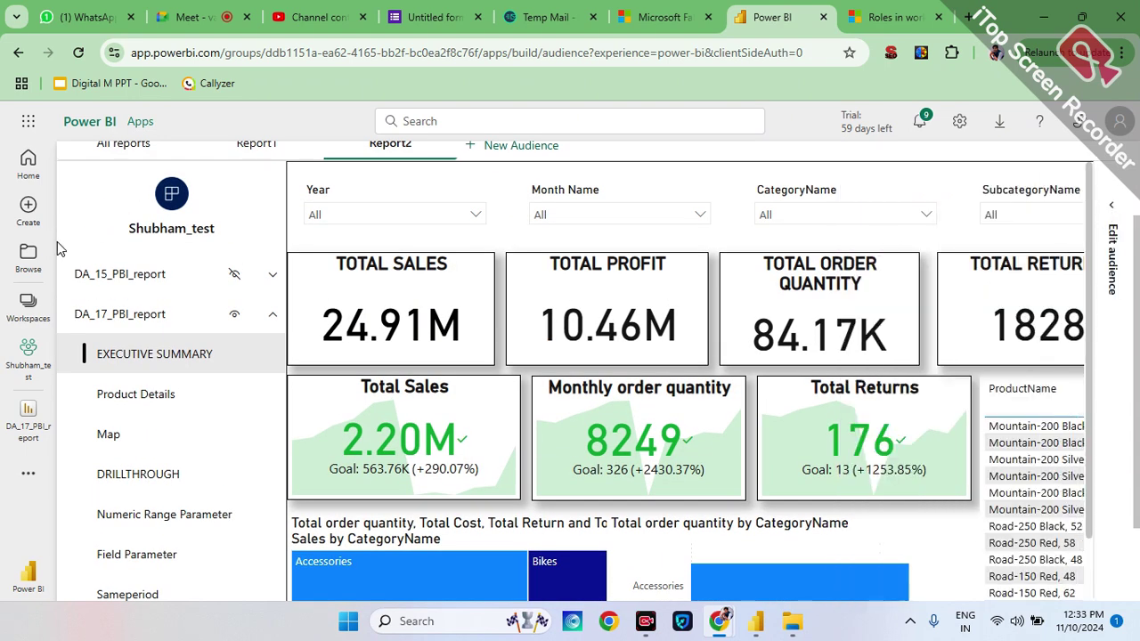
- Compare the content of the All reports and Report1 audiences, opening DA_17_PBI_report in Report1 to check its access
click(116, 148)
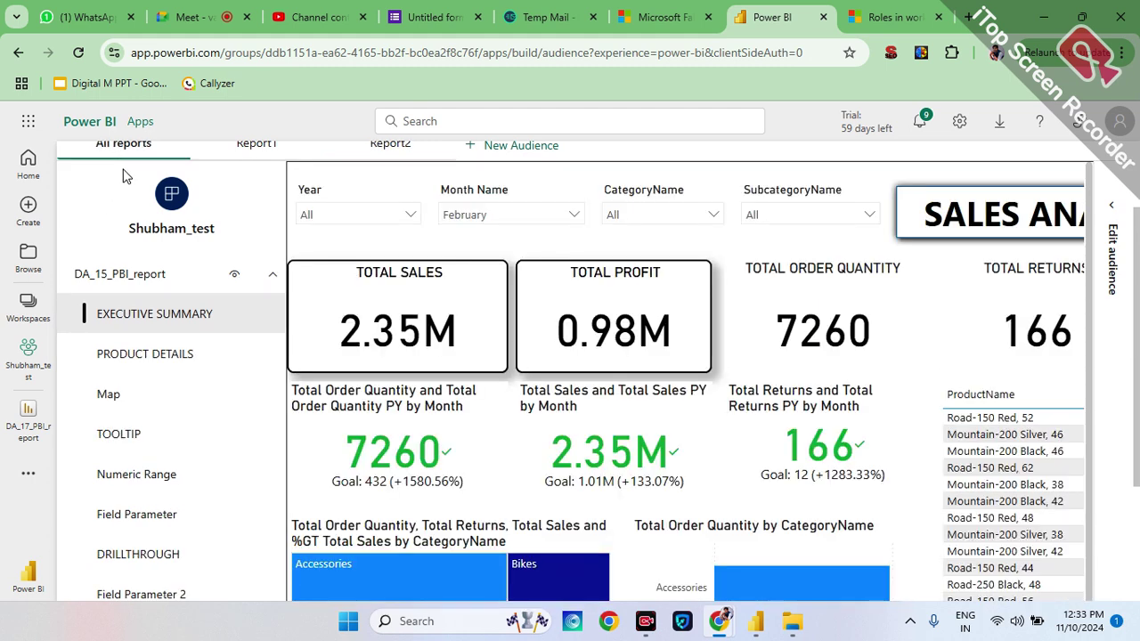
click(271, 278)
click(256, 256)
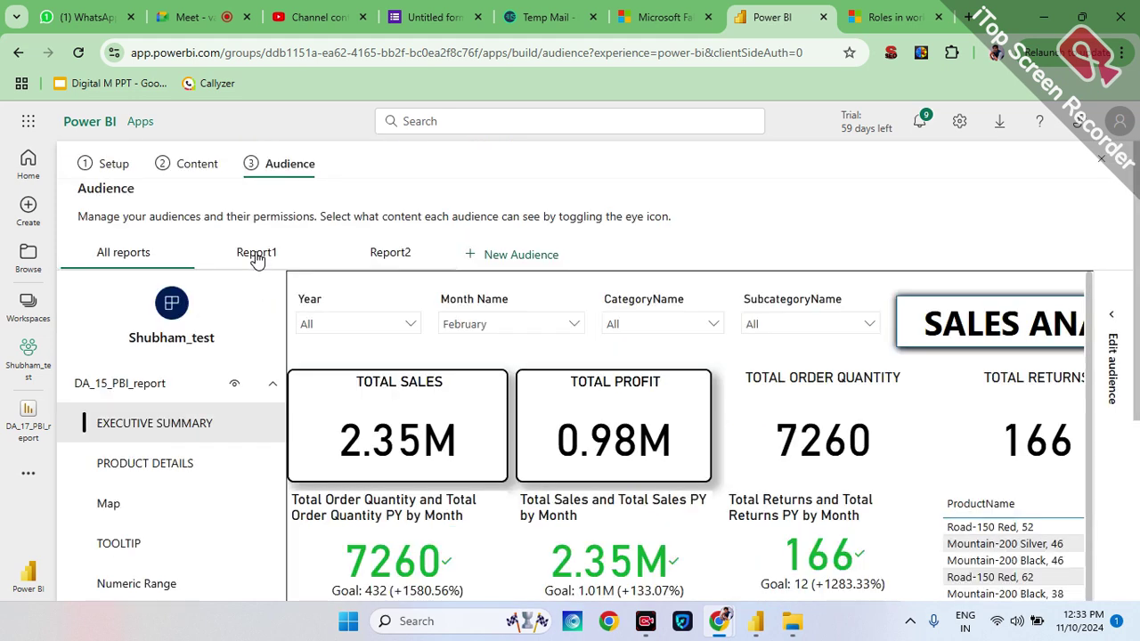
click(271, 382)
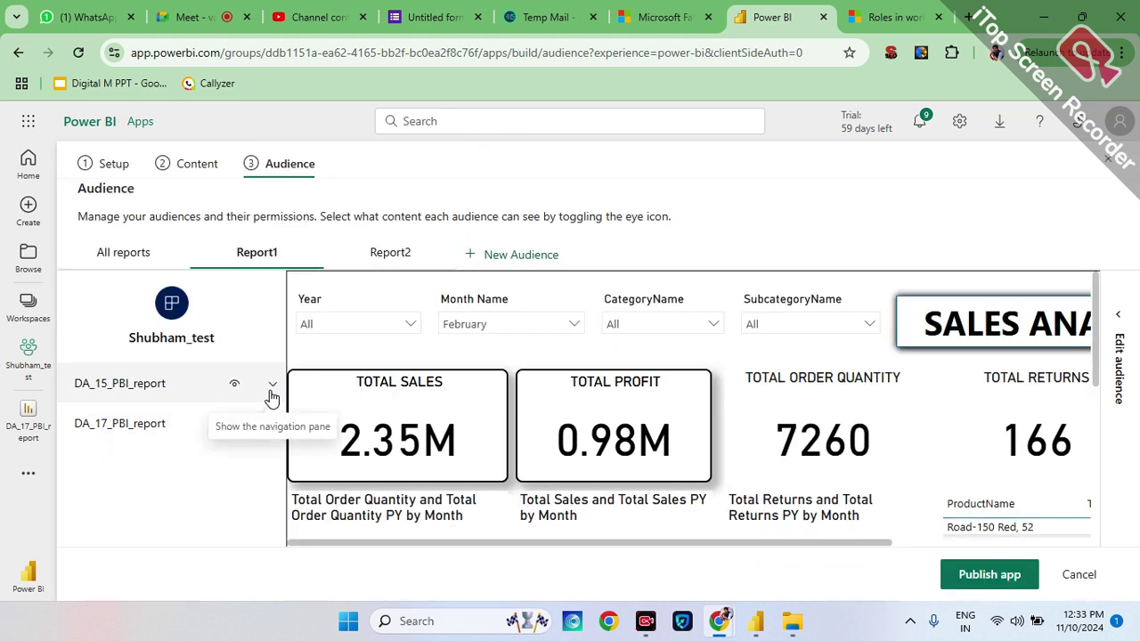
click(131, 424)
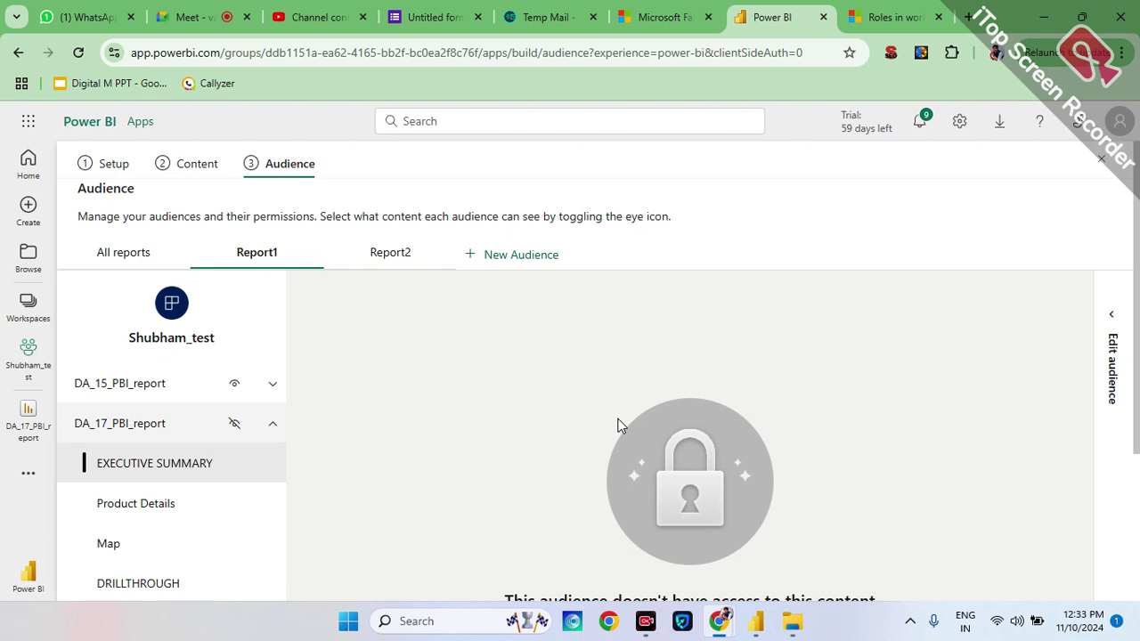
scroll(551, 452, down, 1)
scroll(551, 453, down, 1)
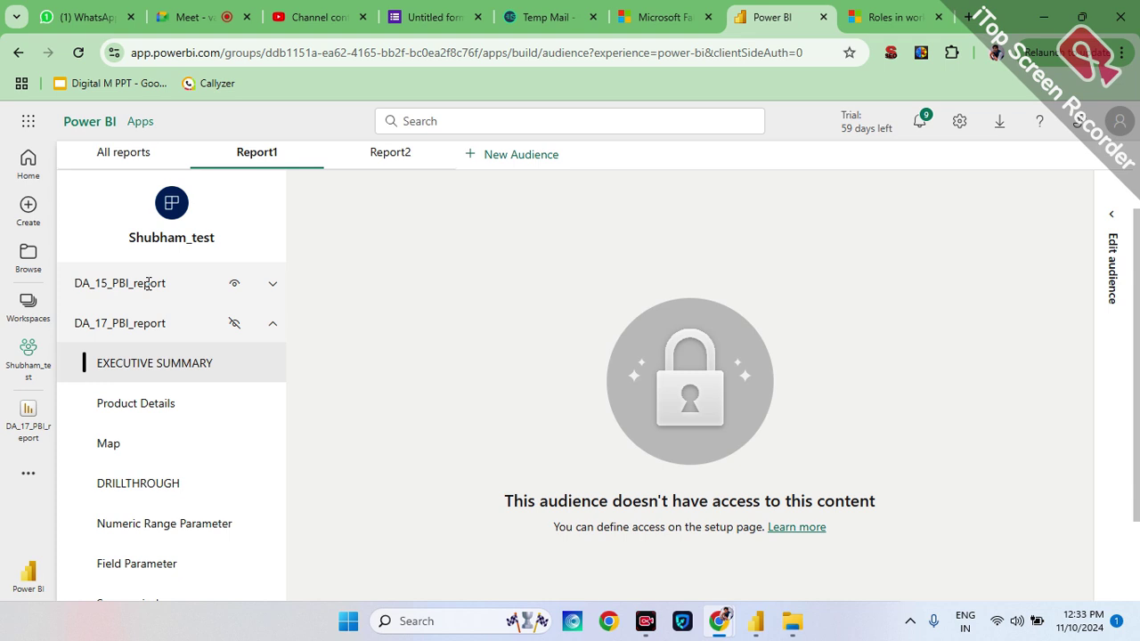
- Check the Report2 audience's access by collapsing the DA_15_PBI_report page list and opening DA_17_PBI_report
click(381, 161)
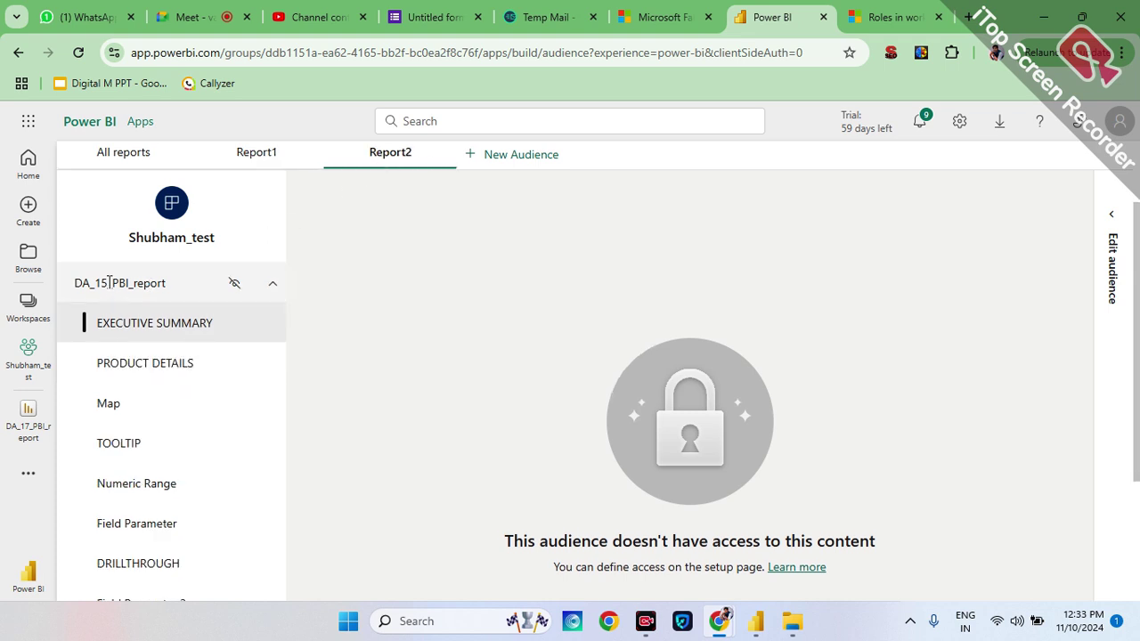
click(272, 284)
click(103, 420)
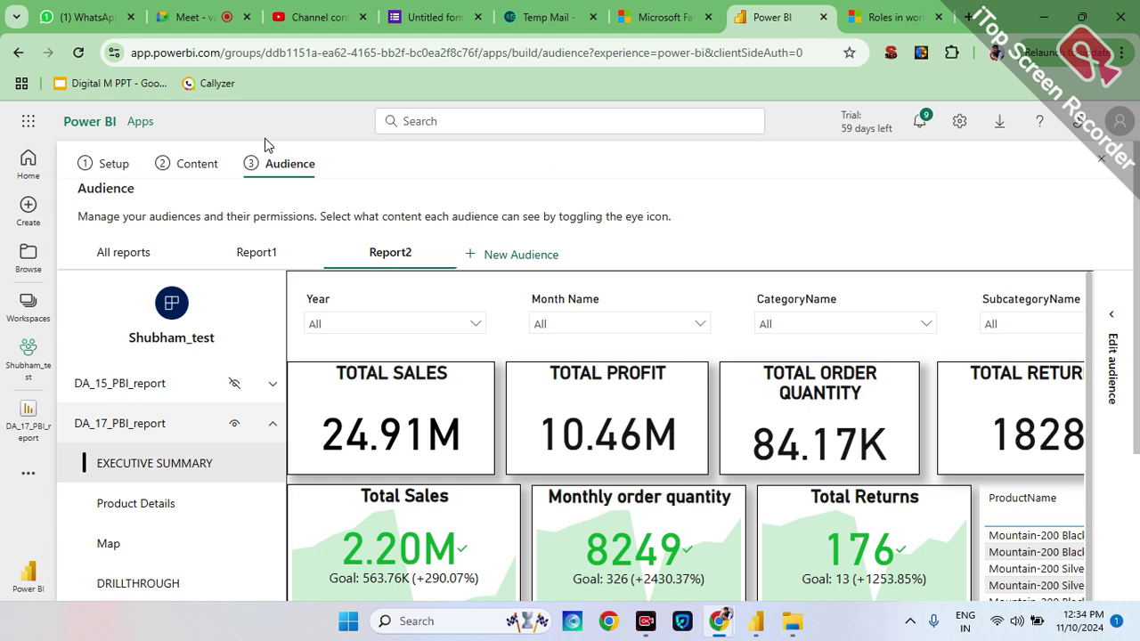
- Revisit the app's Setup and Content stages and return to Audience to check the access settings for All reports
click(96, 166)
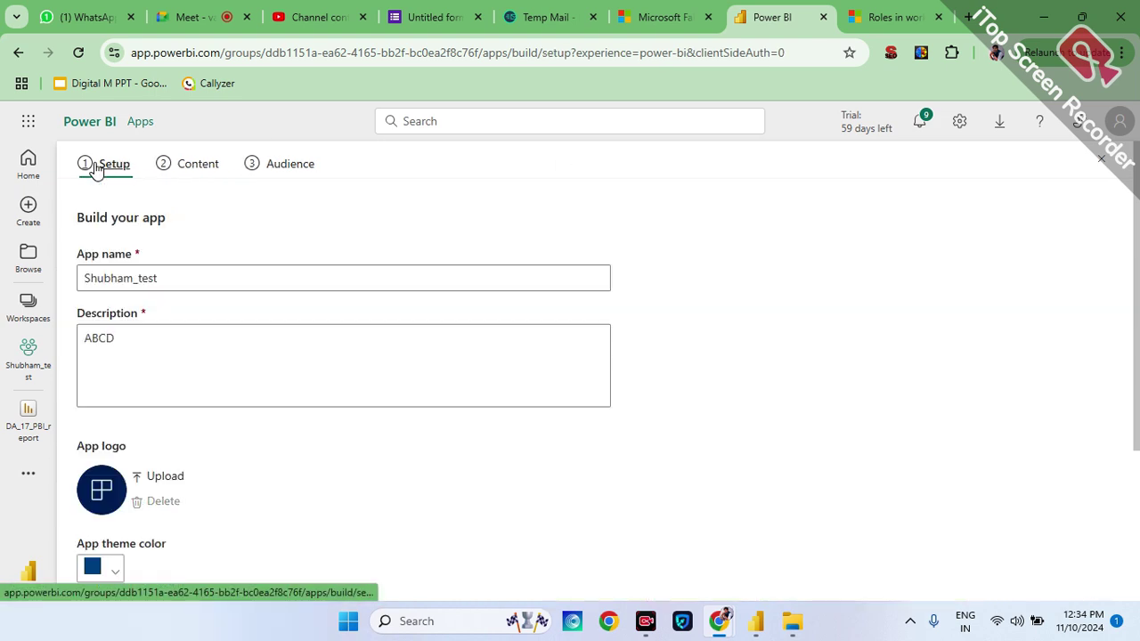
click(189, 175)
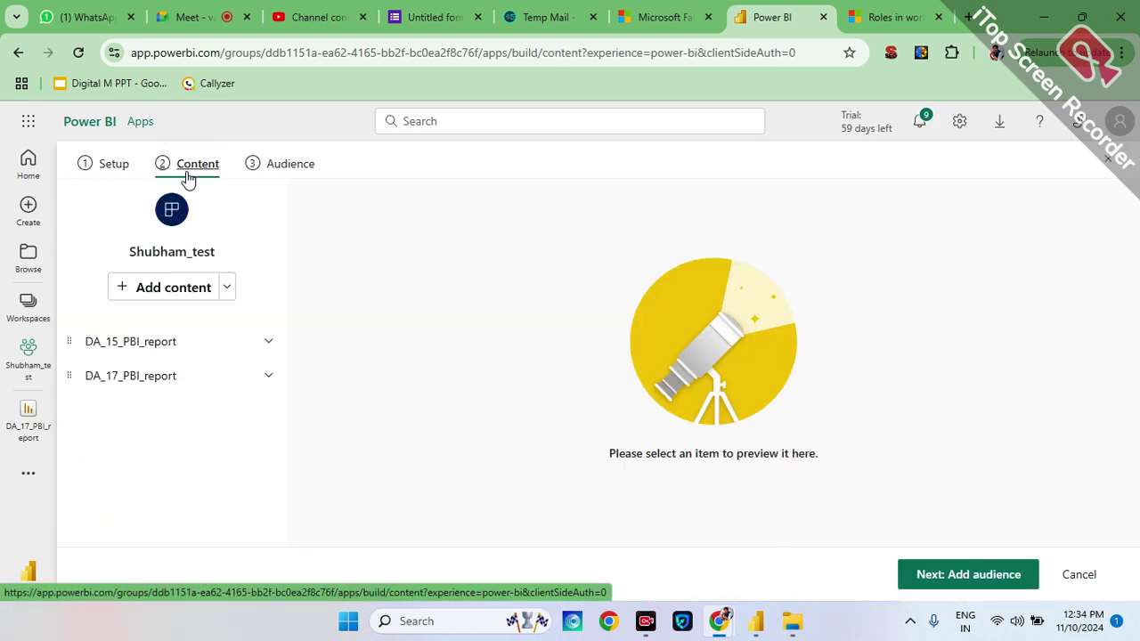
click(293, 169)
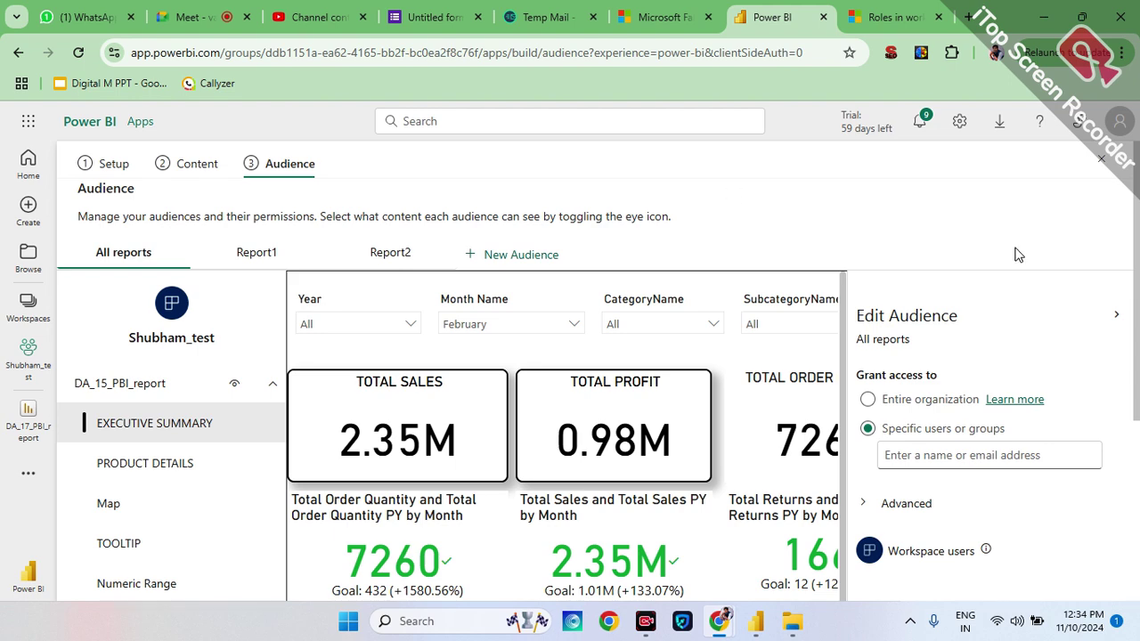
click(1116, 321)
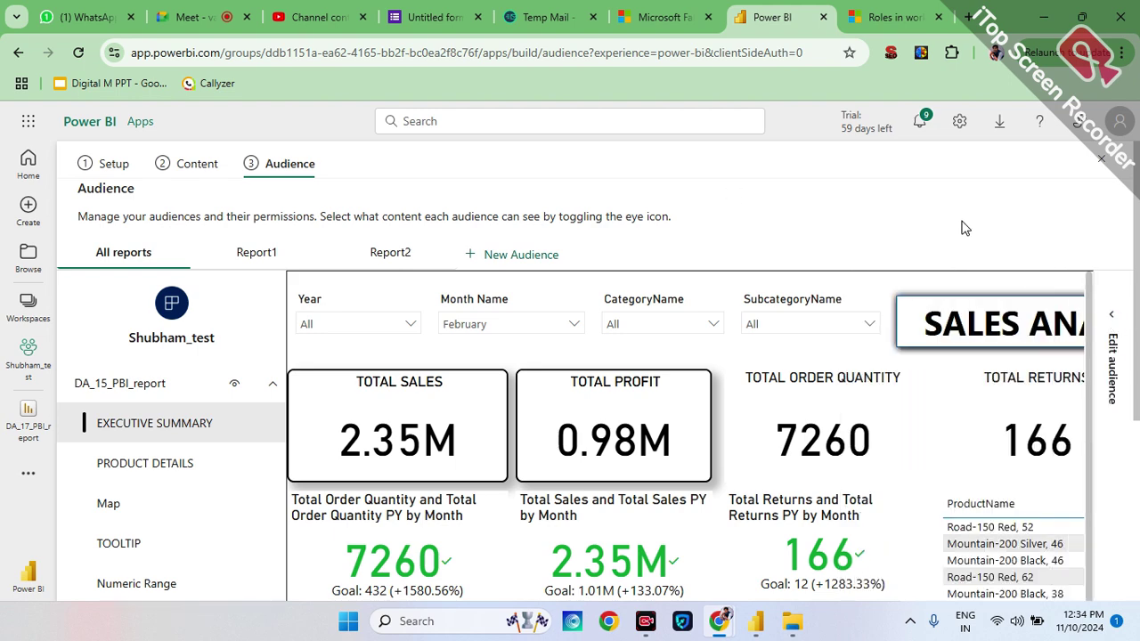
scroll(961, 226, down, 2)
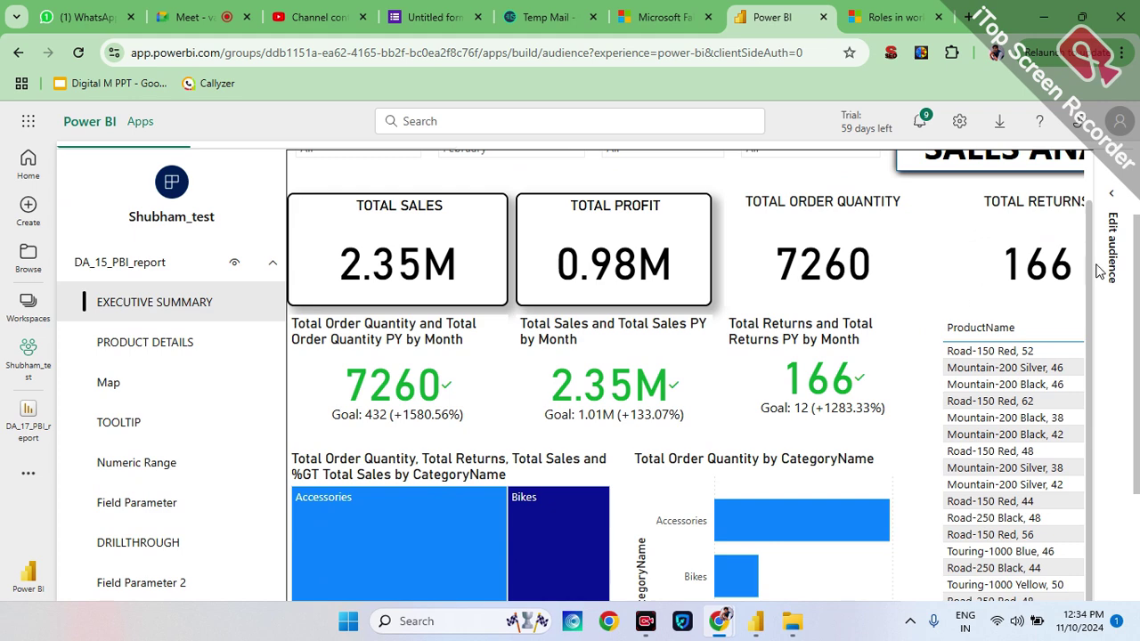
click(1112, 207)
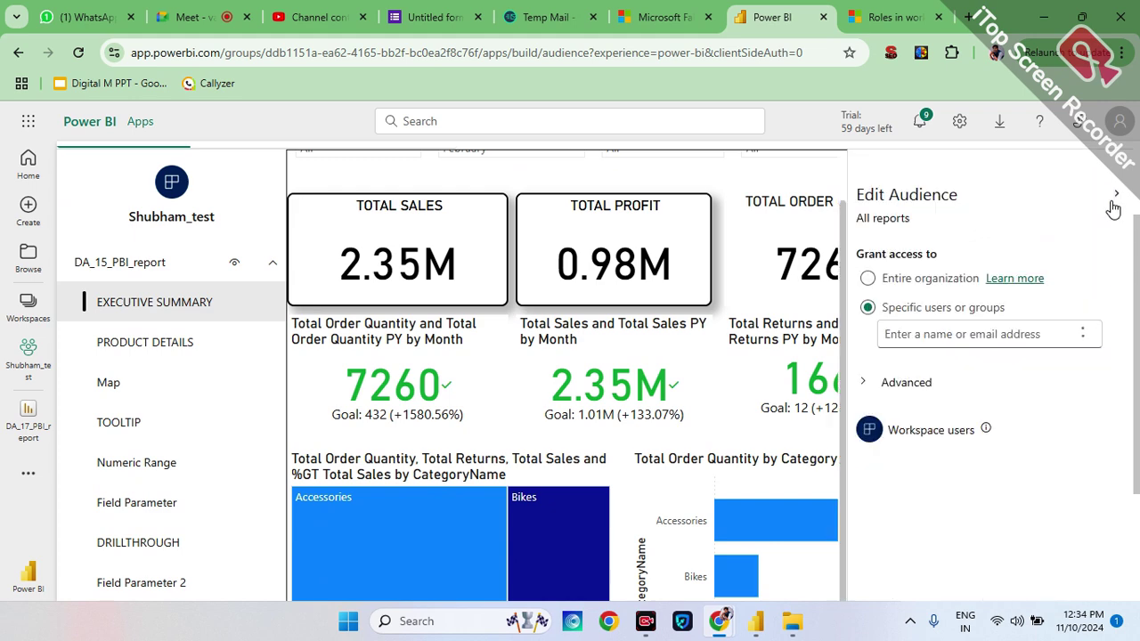
scroll(1048, 190, down, 2)
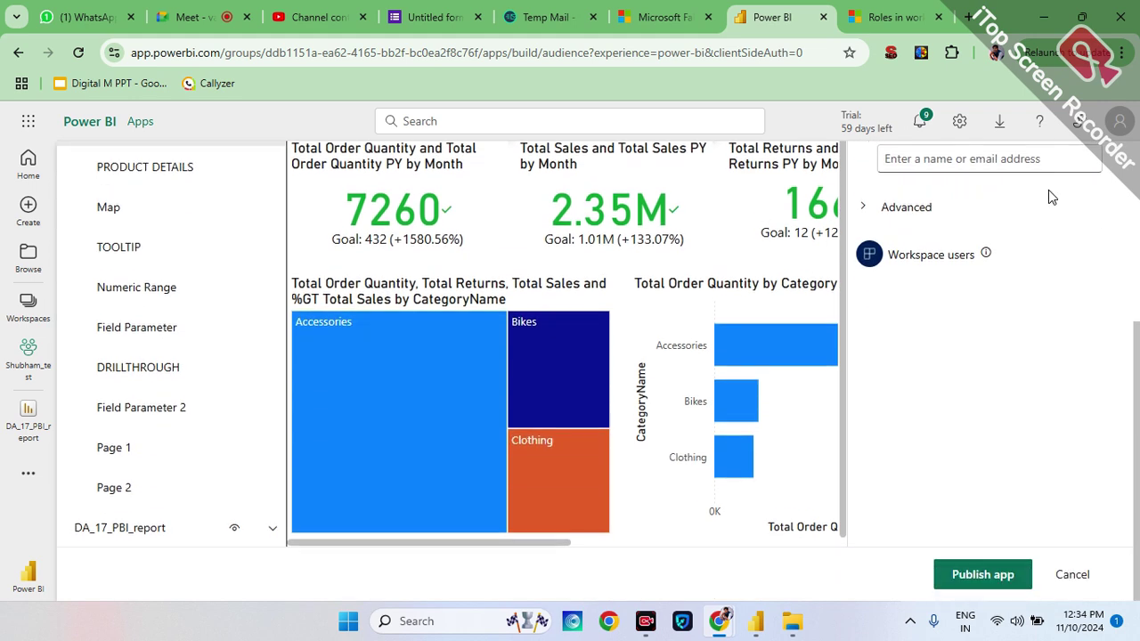
- Publish the app and confirm the publication
click(991, 576)
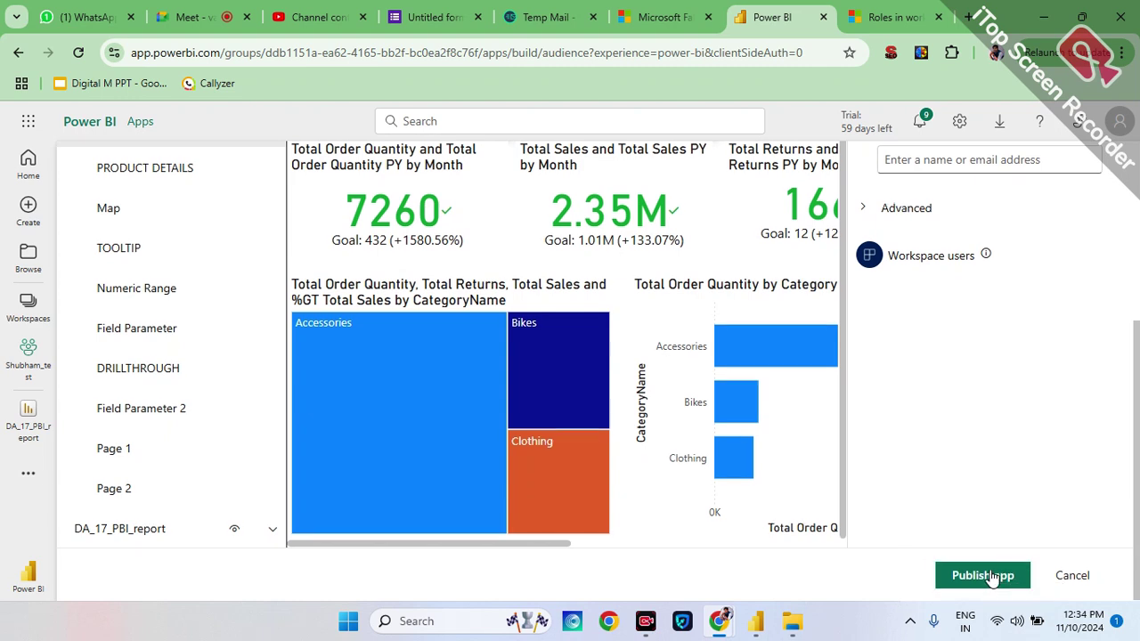
click(992, 577)
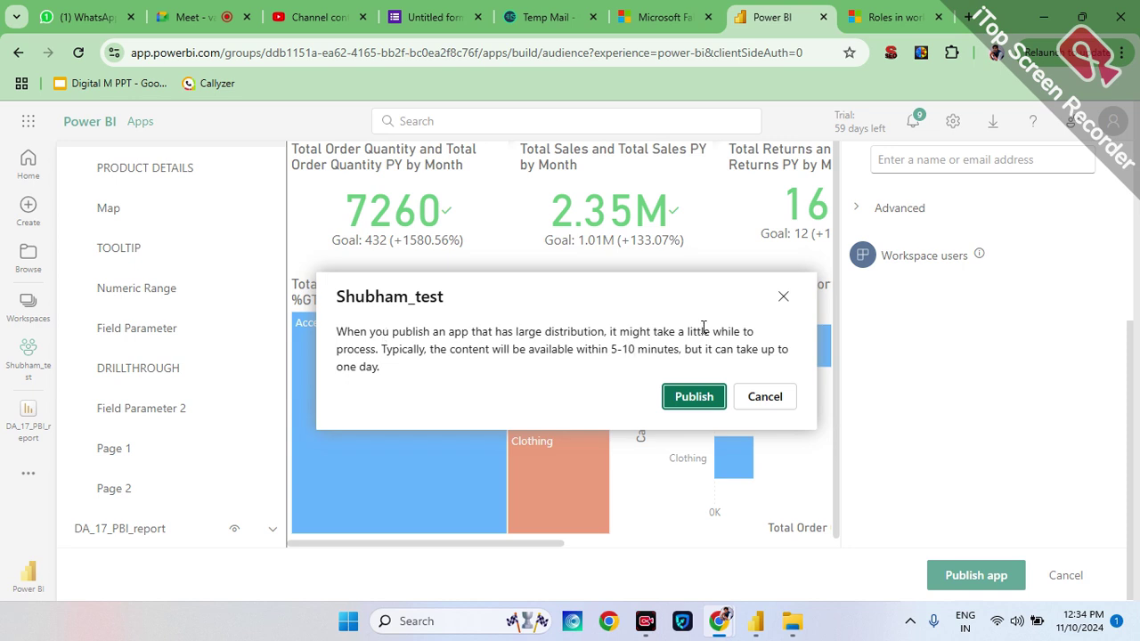
click(693, 396)
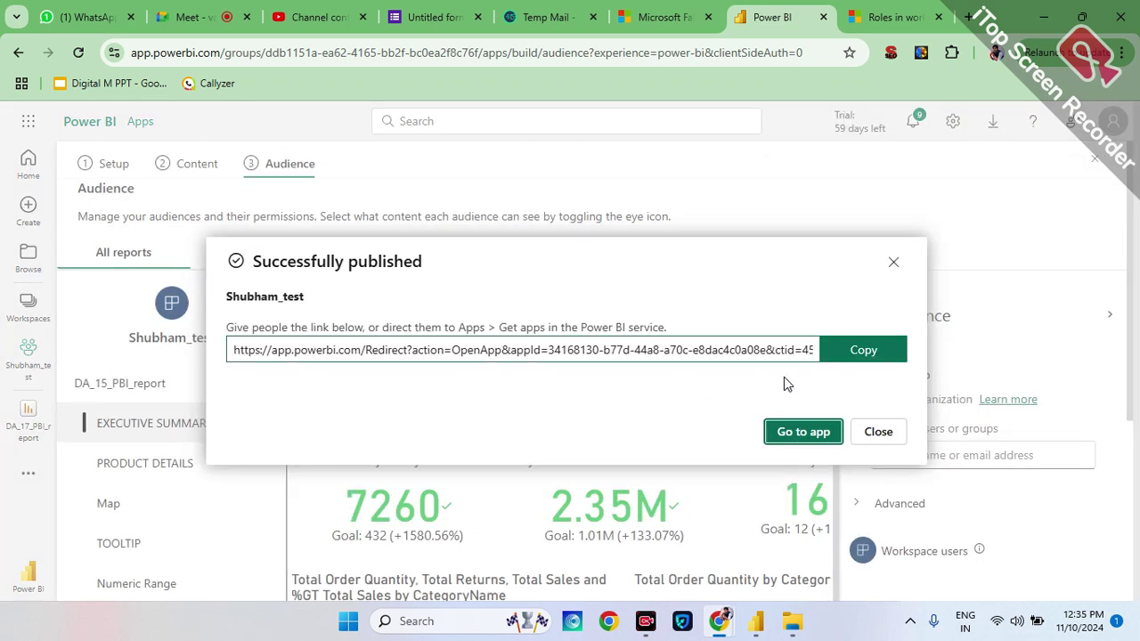
- Copy the published app's link to the clipboard and close the publication dialog
click(862, 354)
click(861, 353)
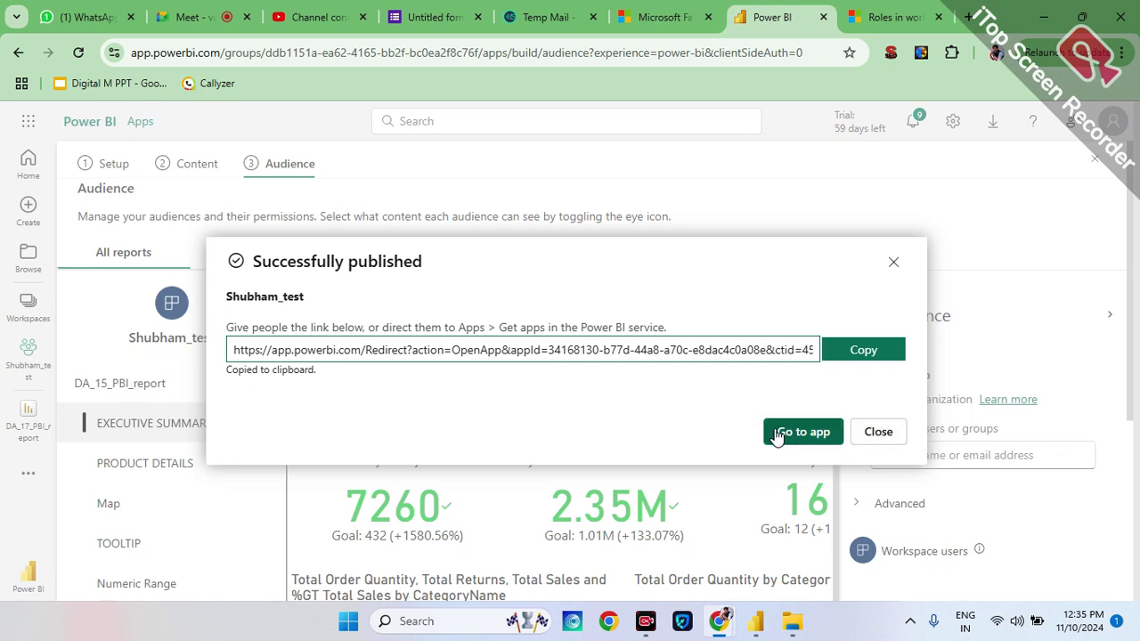
click(878, 433)
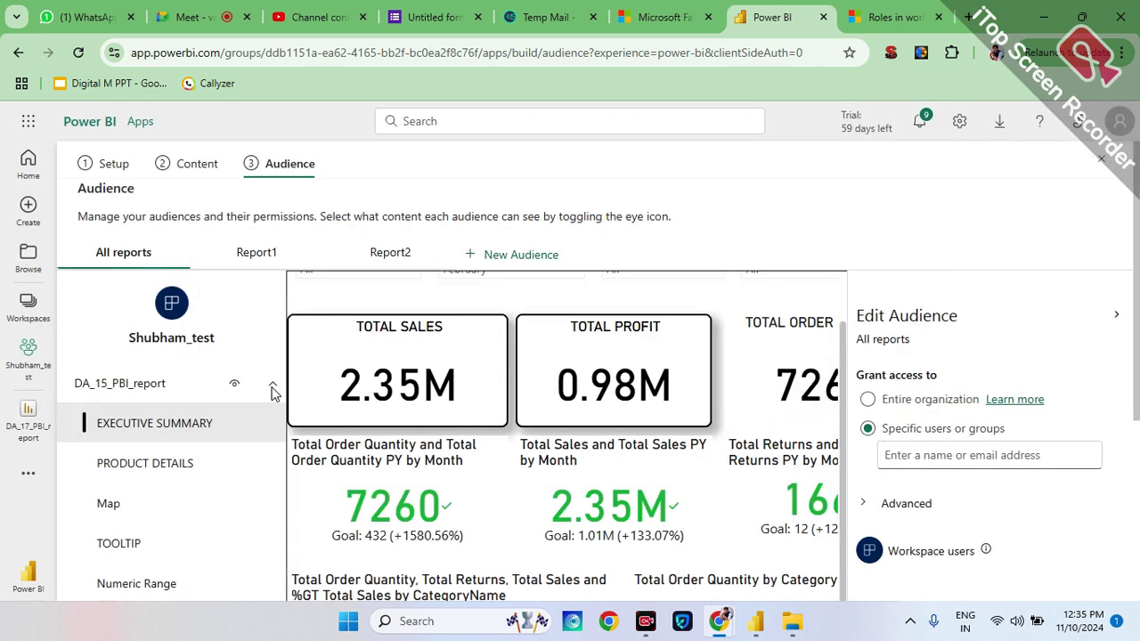
- Check the app's workspace contents and open the Apps page, dismissing its view preference tip
click(35, 311)
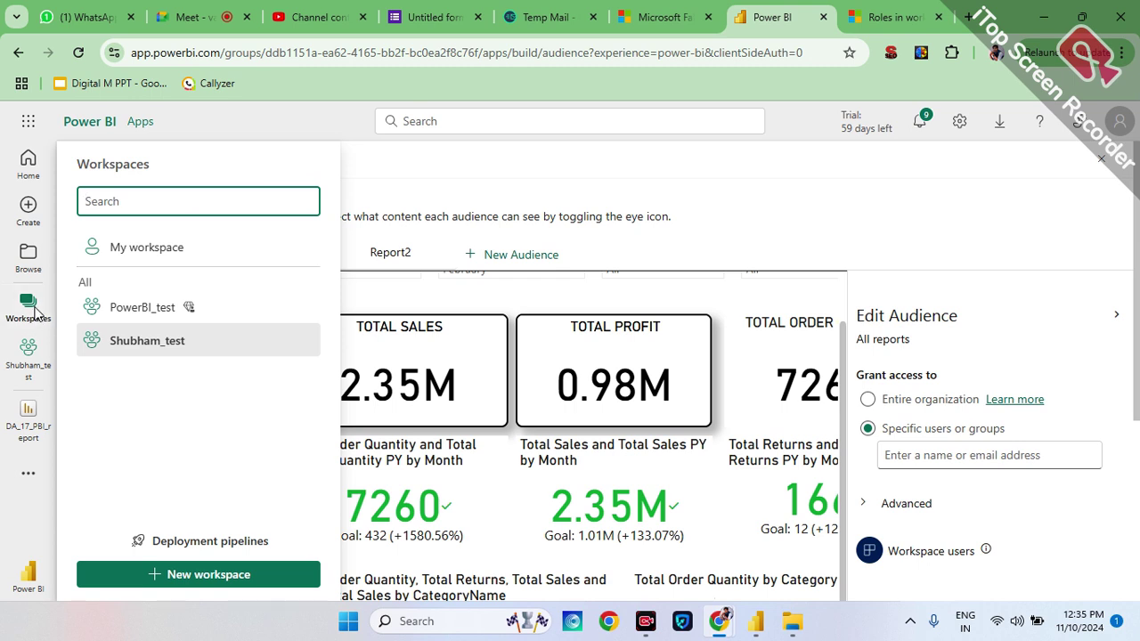
click(152, 340)
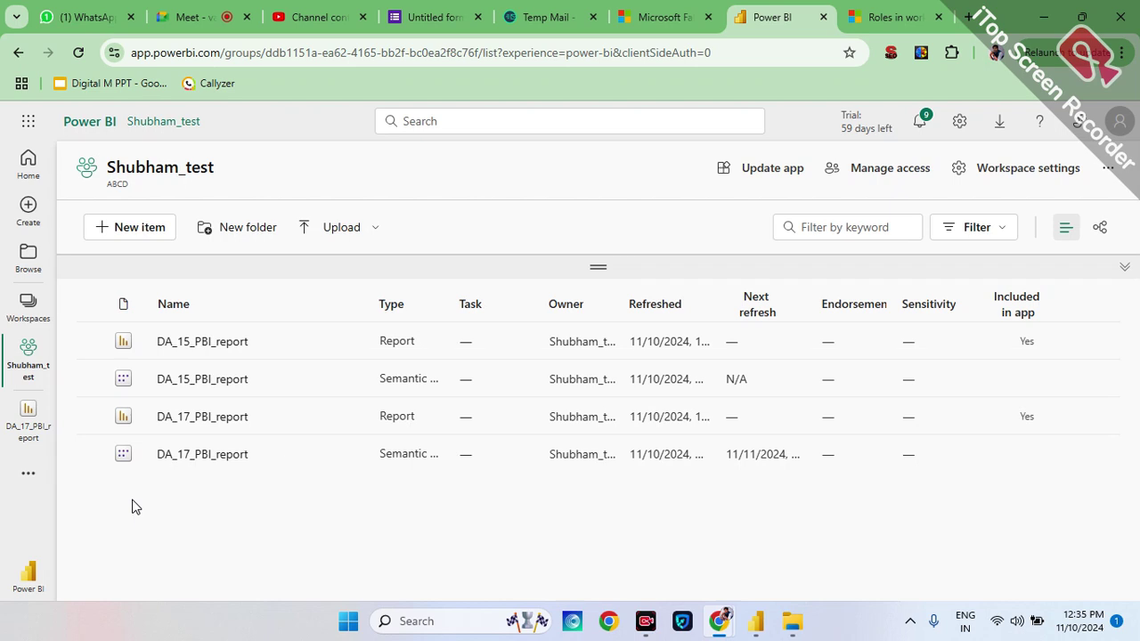
click(29, 480)
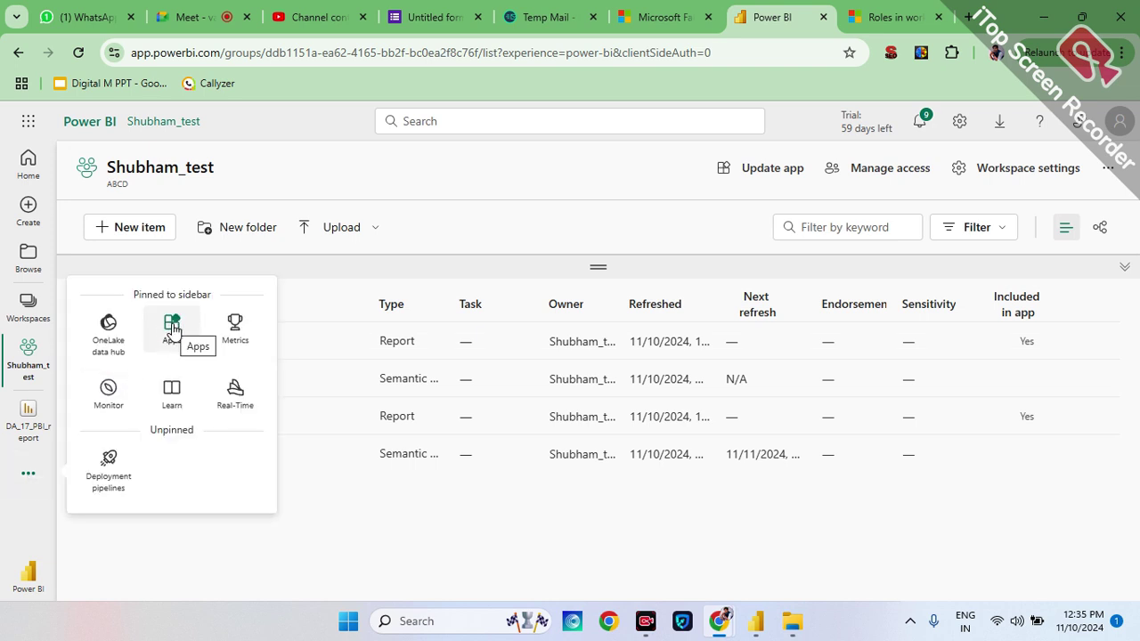
click(172, 326)
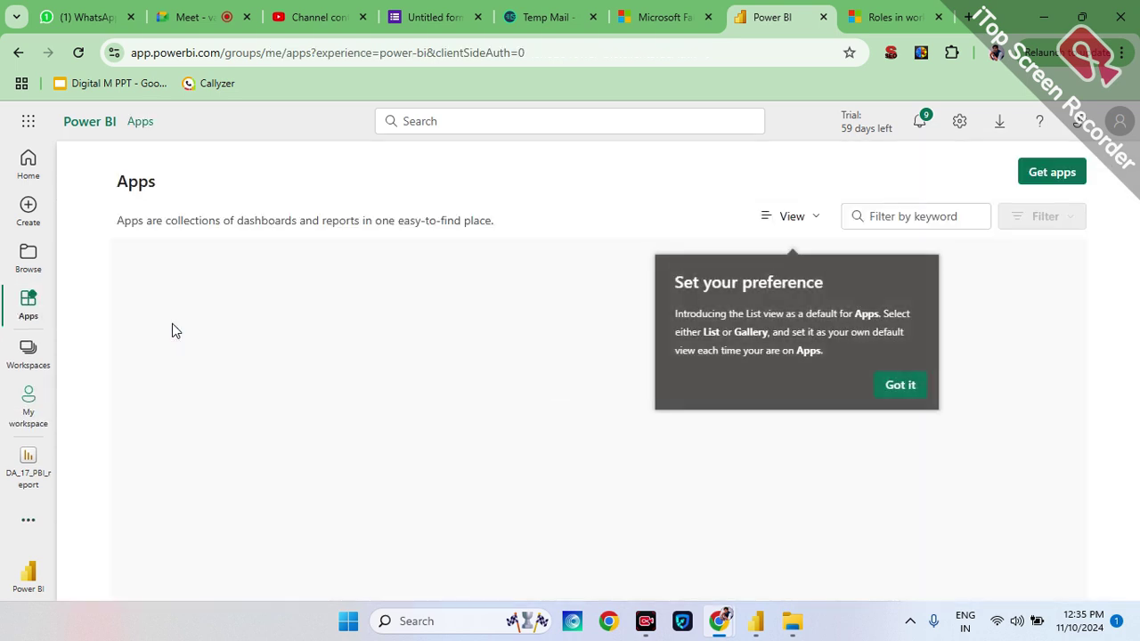
click(896, 390)
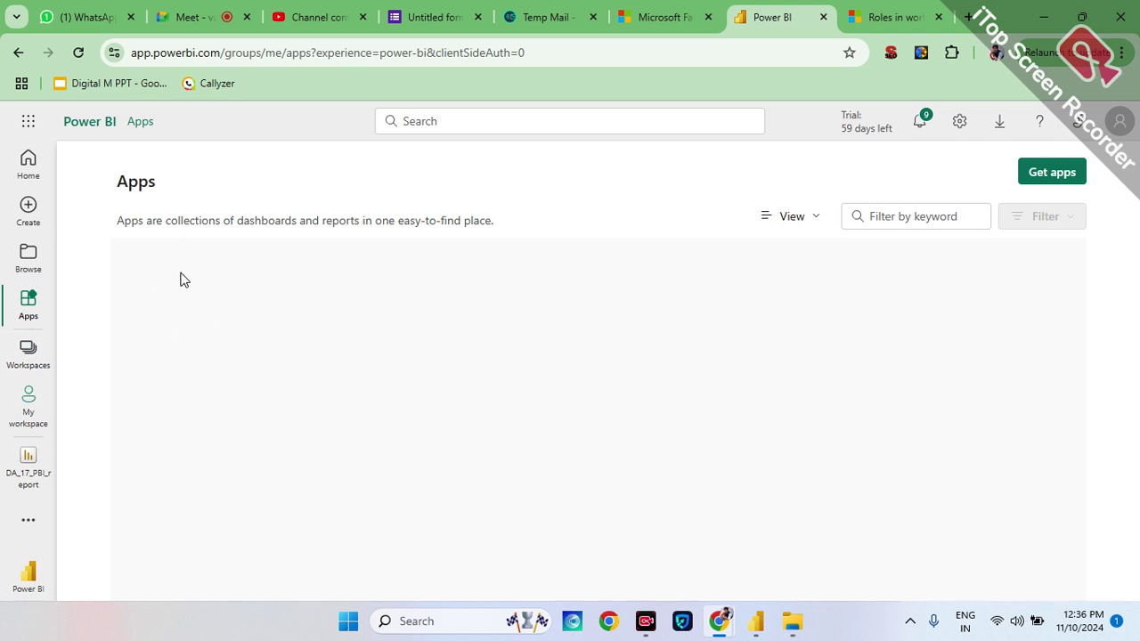
- Check the additional navigation items, then get the published workspace app from the Power BI apps catalogue
click(38, 524)
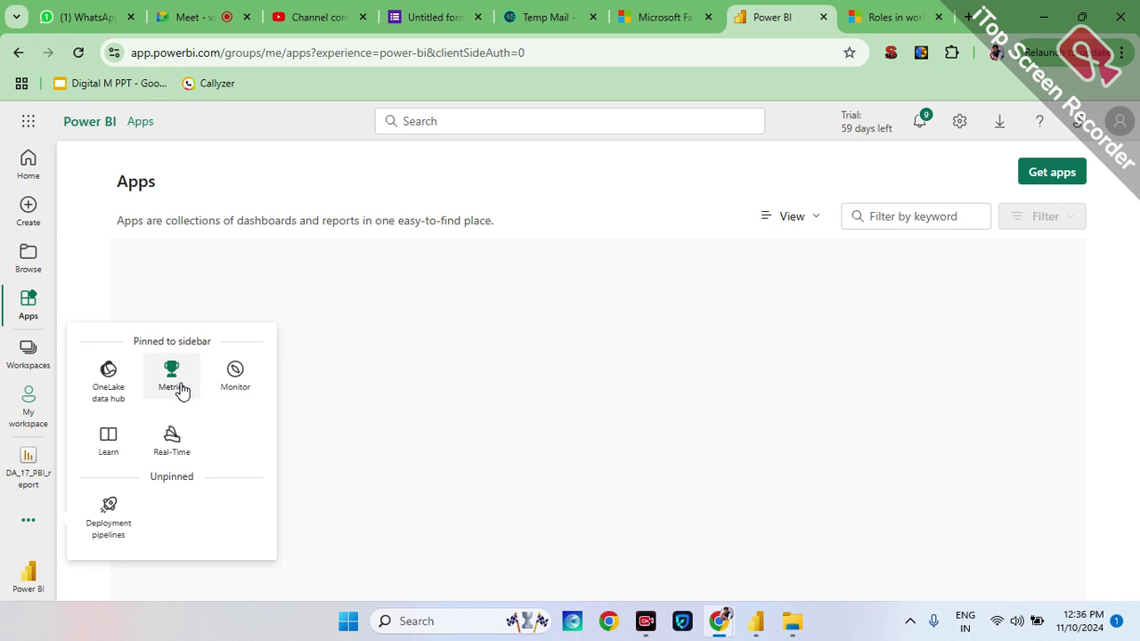
click(331, 318)
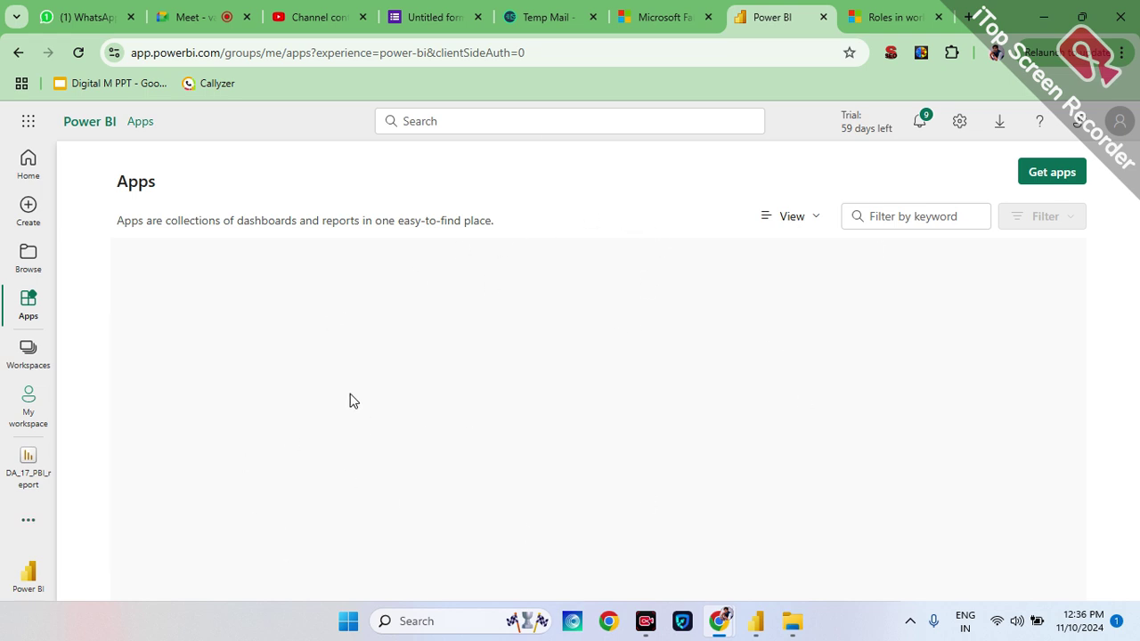
click(1050, 173)
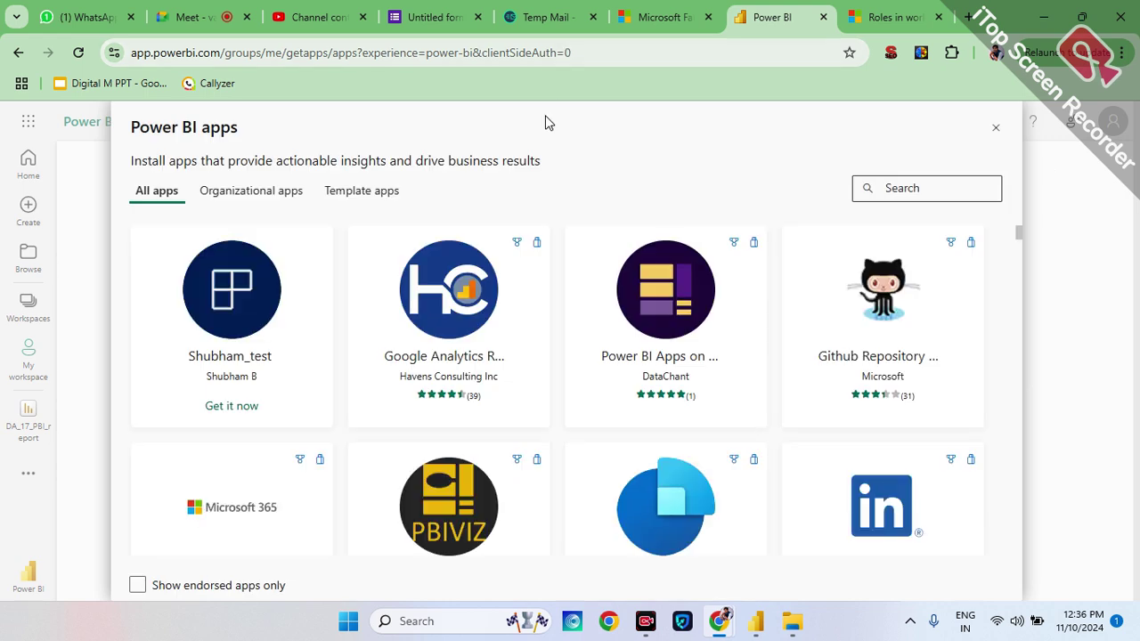
mouse_move(279, 371)
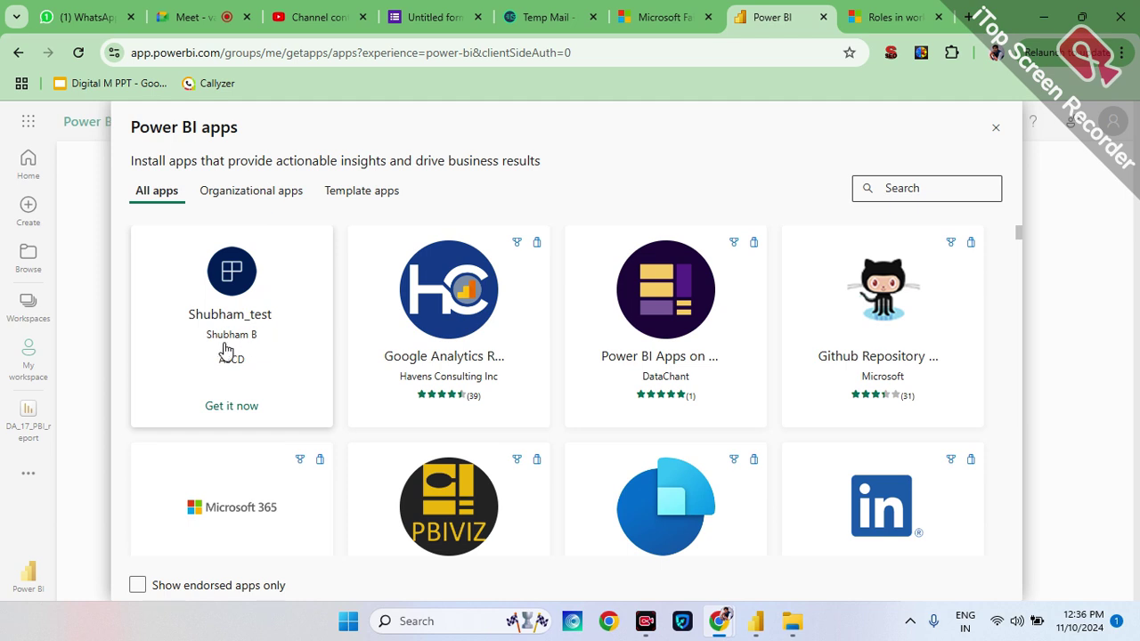
click(239, 406)
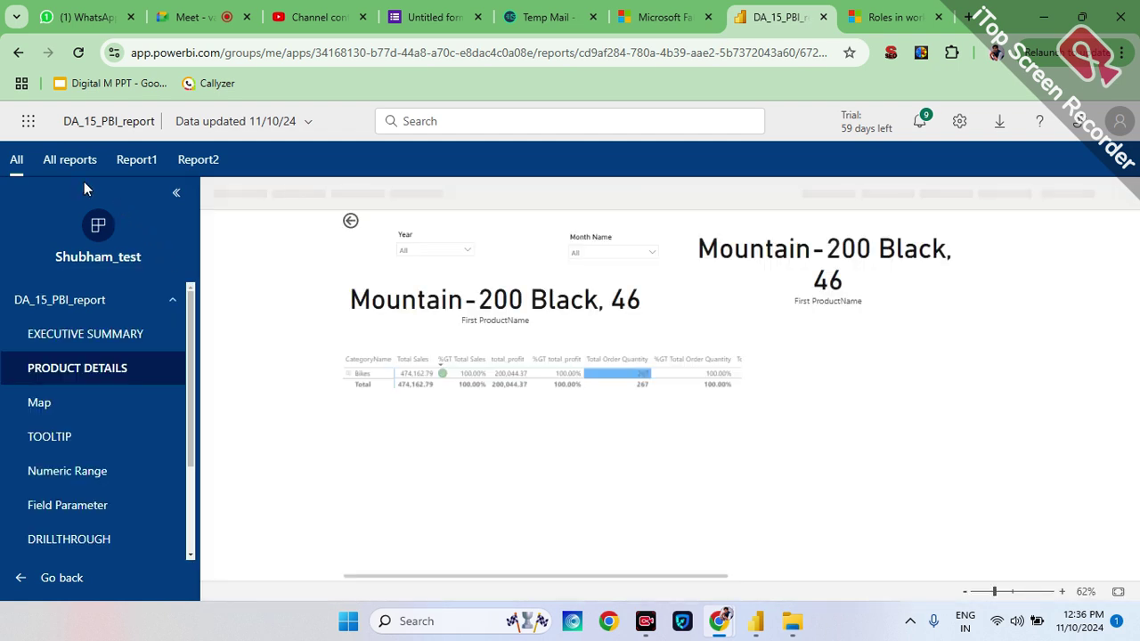
- Compare the Report1 and Report2 audience views in the app, dismissing the Copilot tip and collapsing each report's page list
click(138, 160)
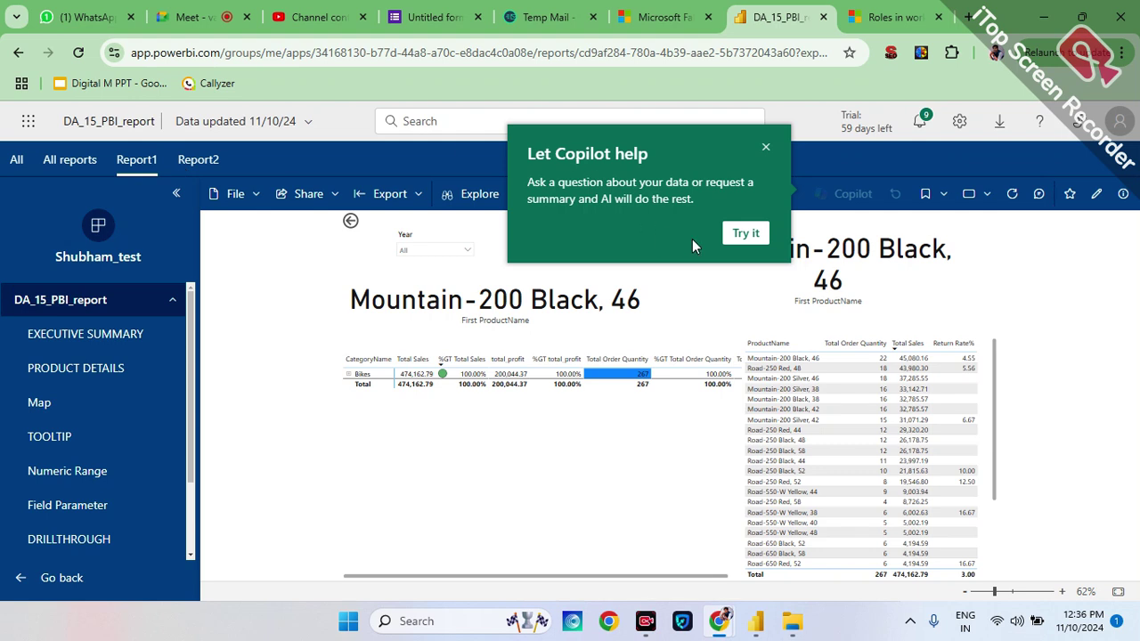
click(765, 150)
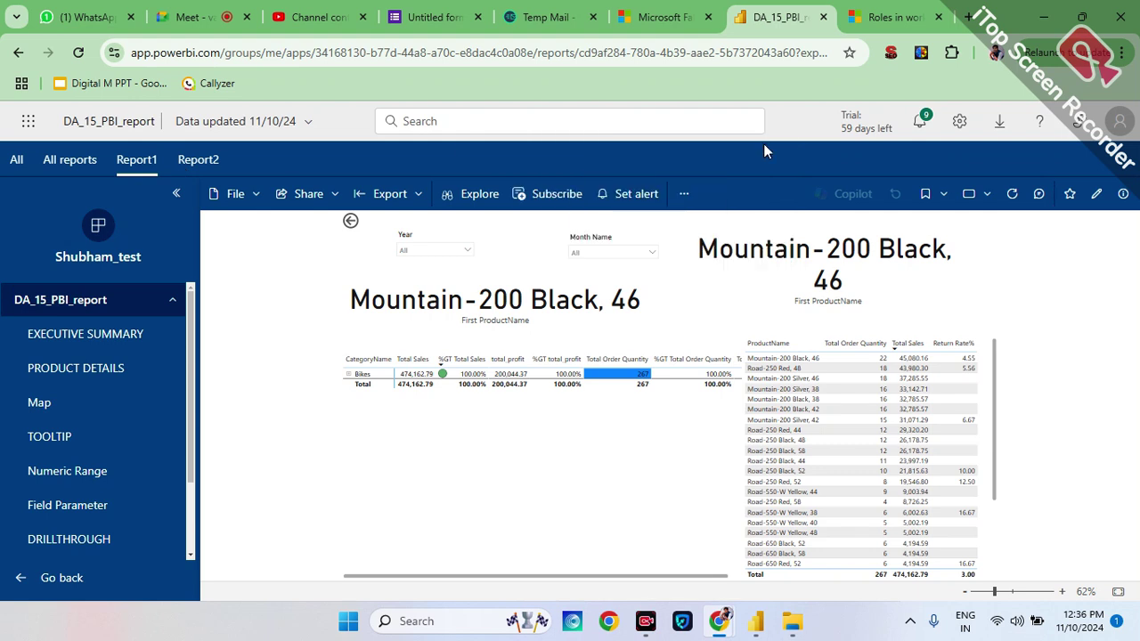
click(199, 165)
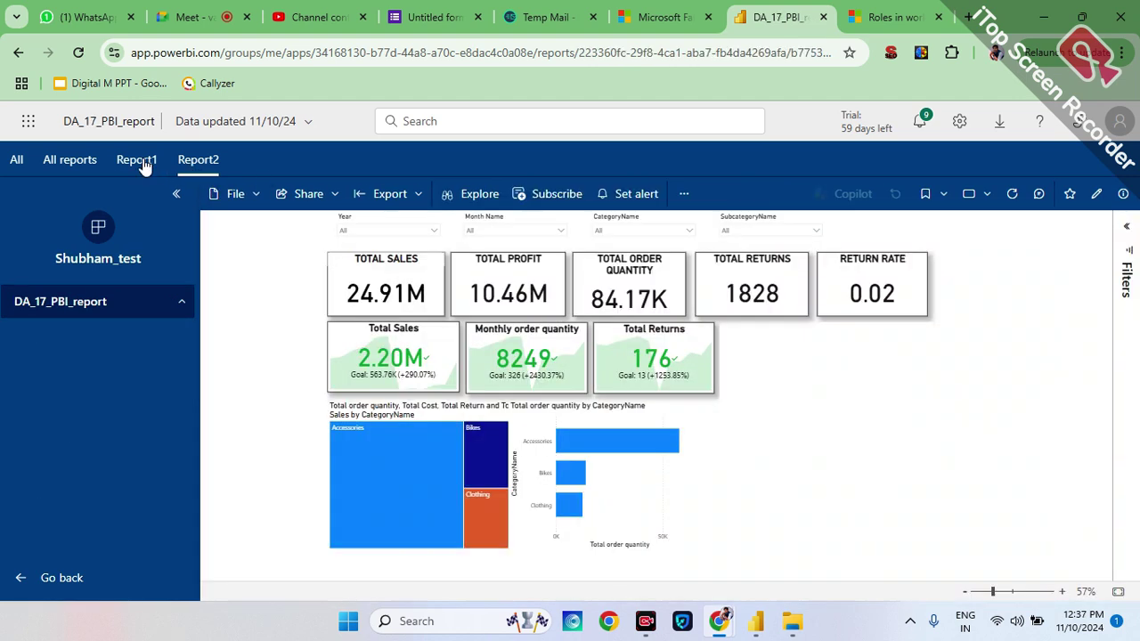
click(143, 161)
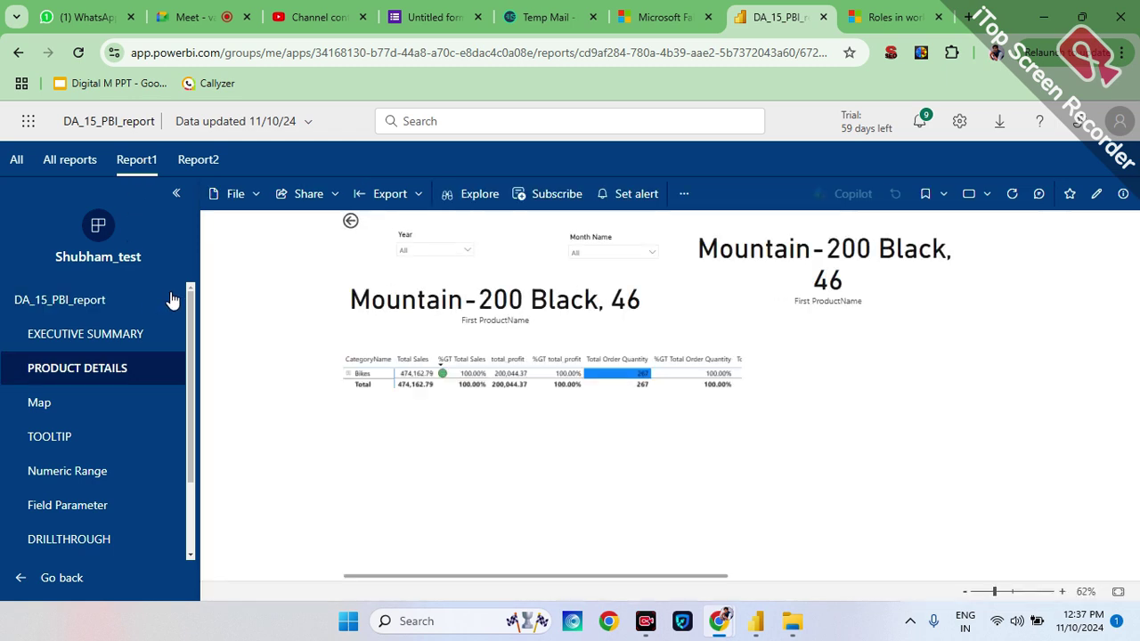
click(173, 300)
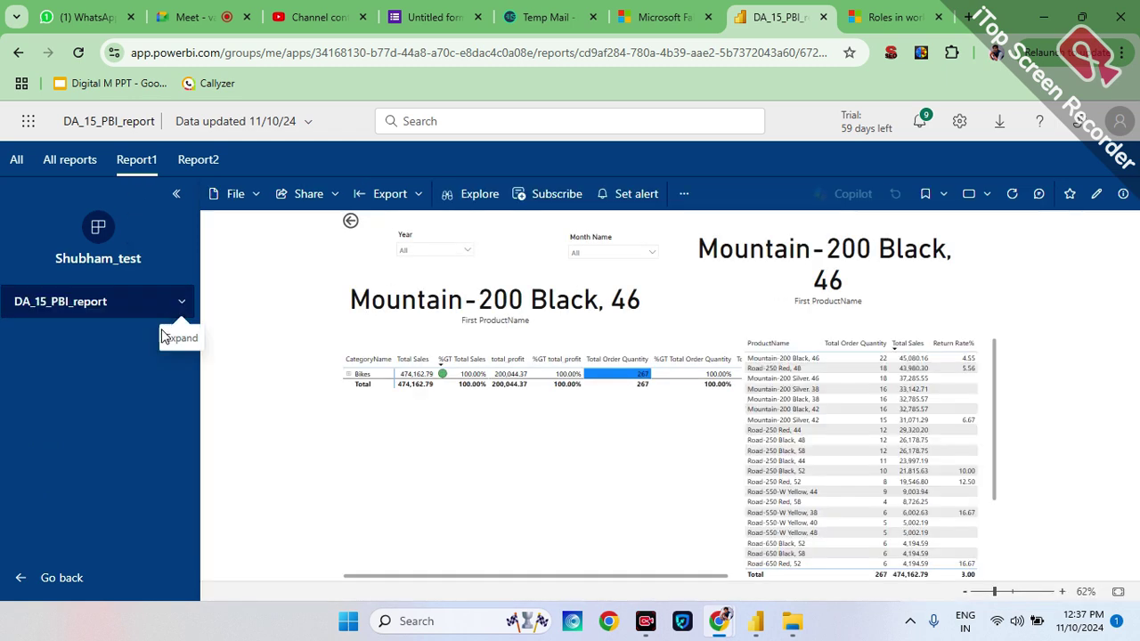
click(54, 317)
click(188, 169)
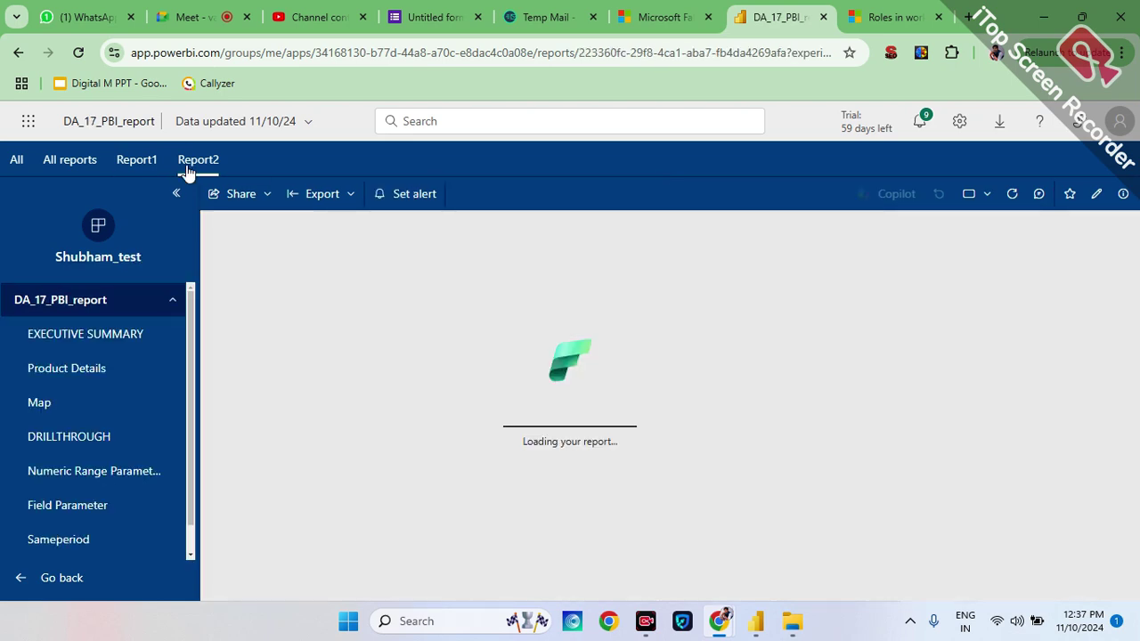
click(172, 303)
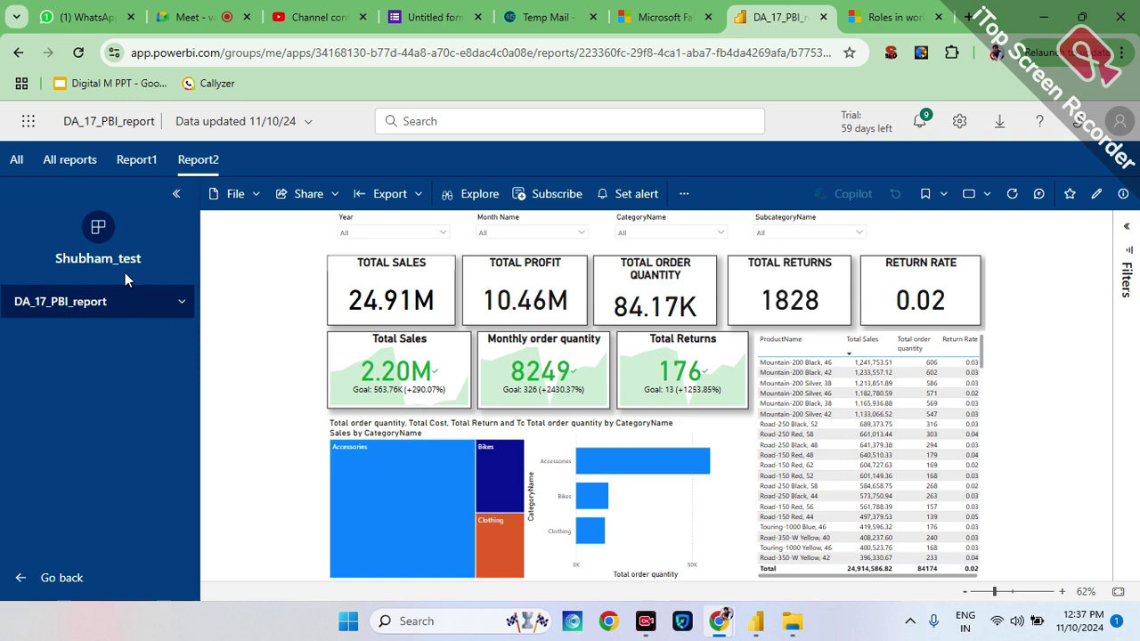
- Go back to the Apps page and check the installed app's management options and the available list views
click(62, 576)
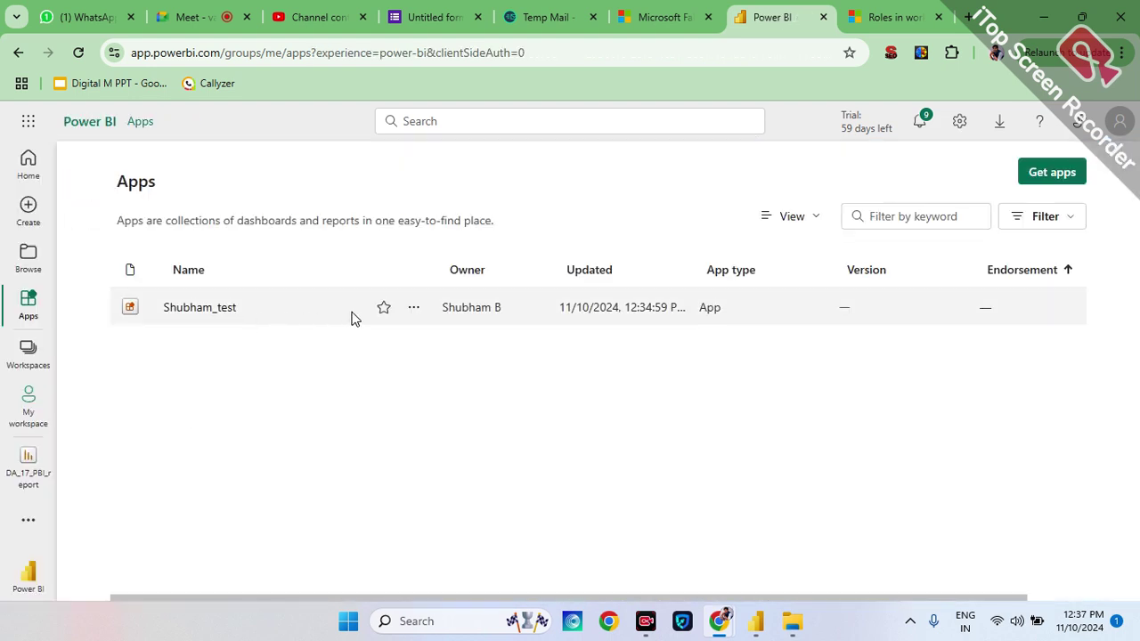
click(415, 309)
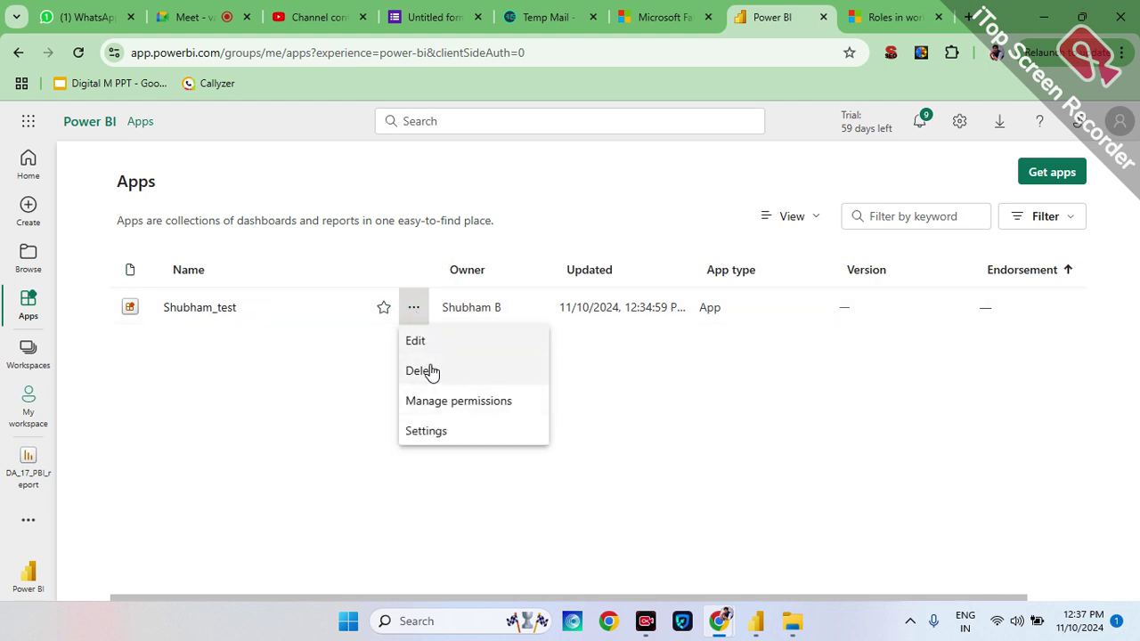
click(993, 384)
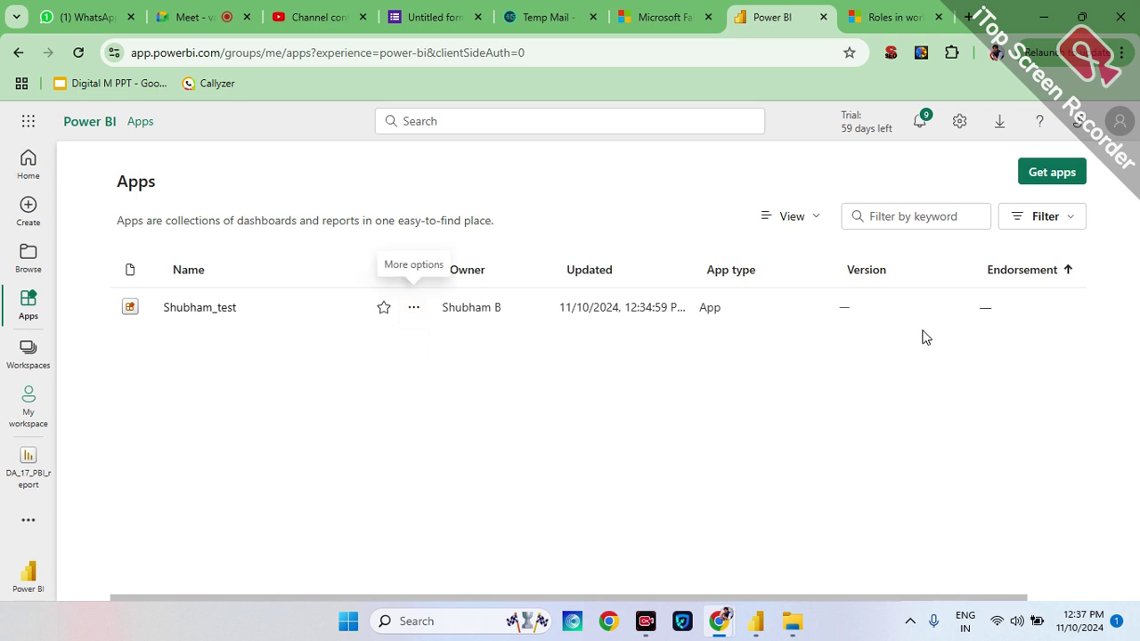
click(816, 224)
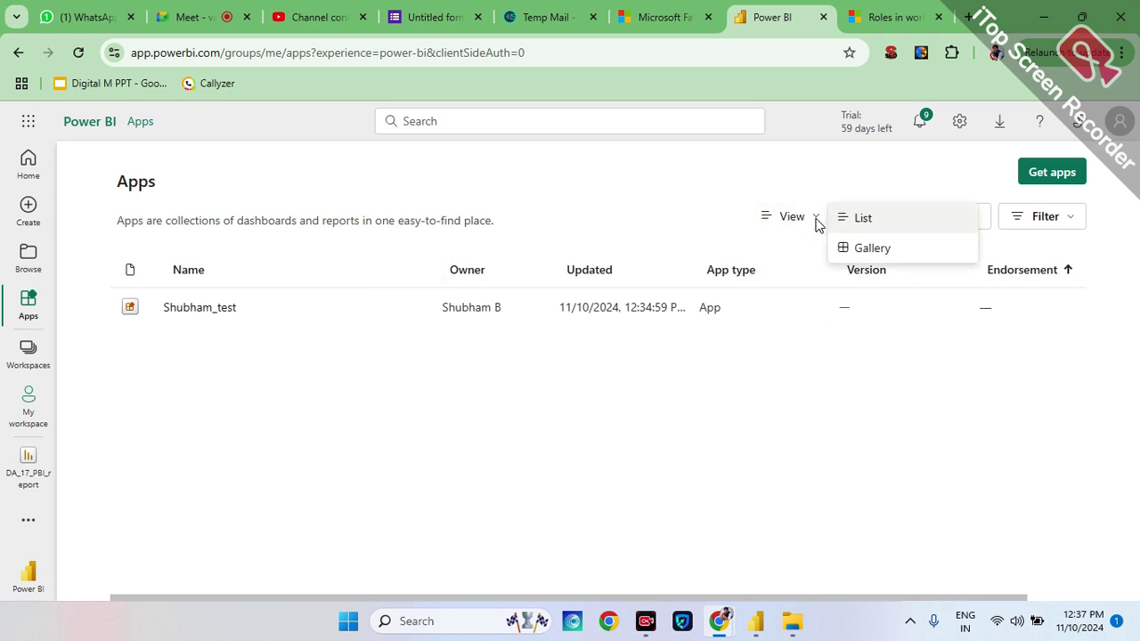
click(690, 211)
- View My workspace and switch to the workspace containing the DA_15_PBI_report and DA_17_PBI_report files
click(22, 408)
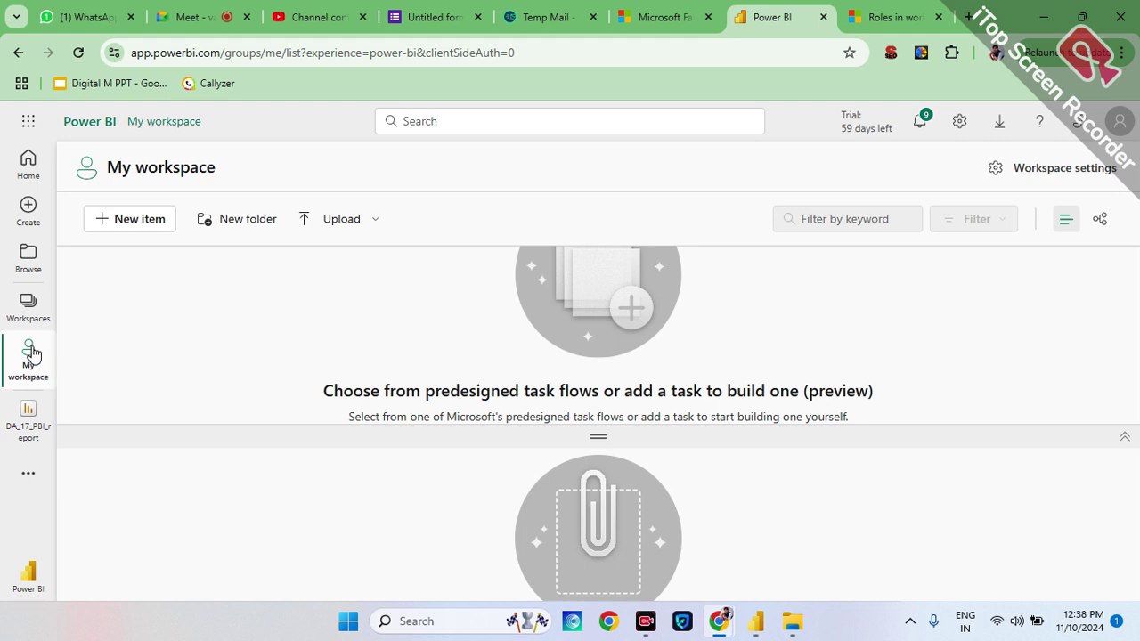
click(28, 308)
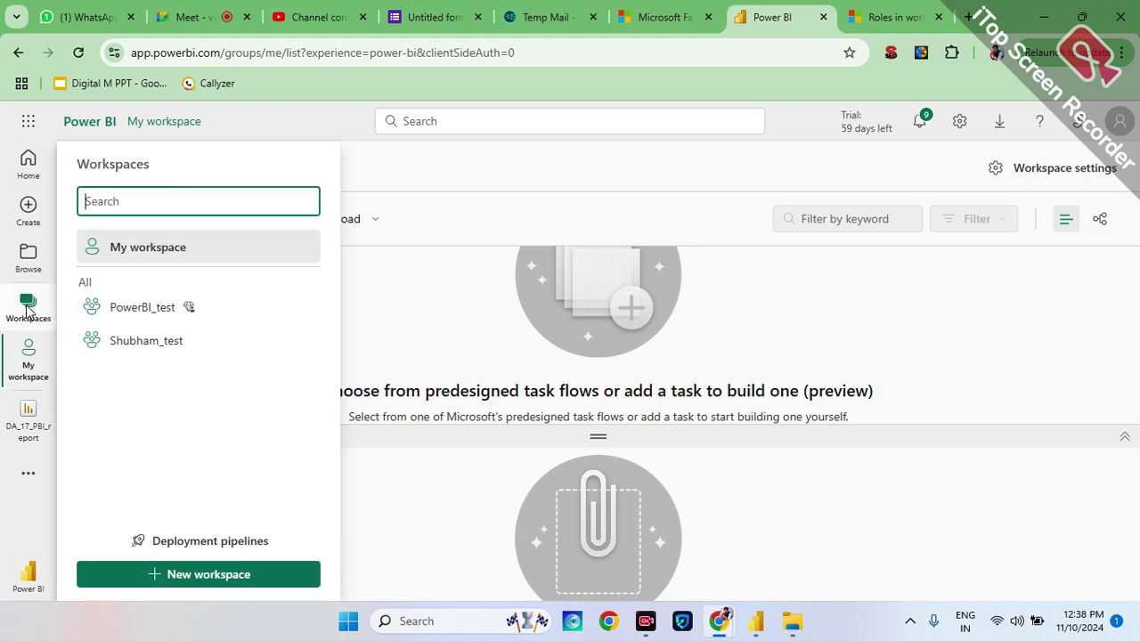
click(174, 344)
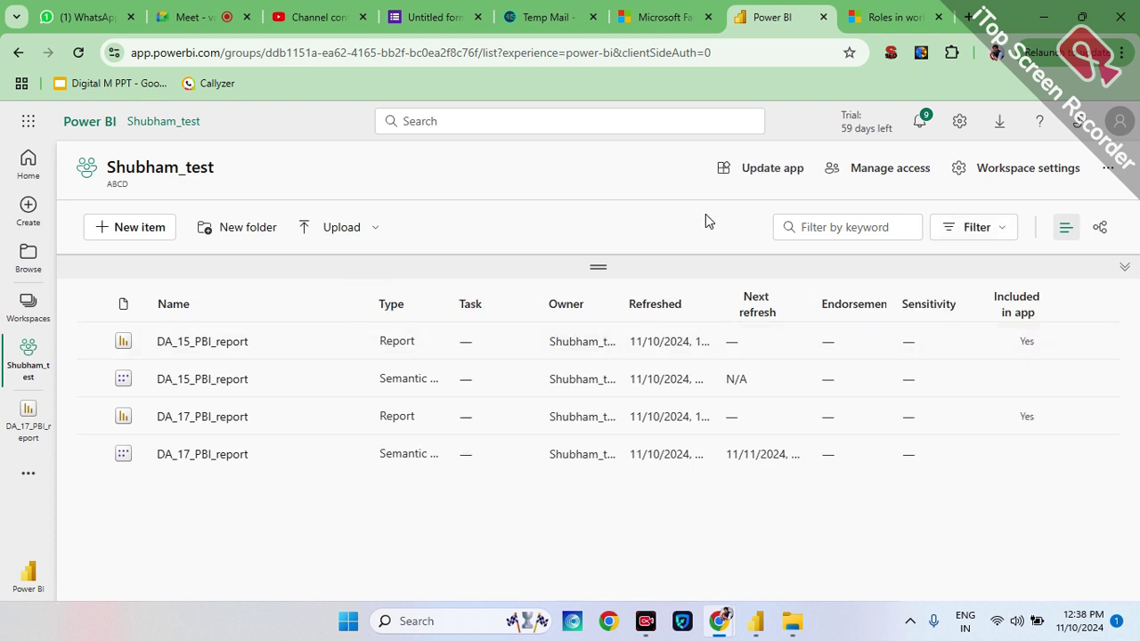
- Examine the workspace's additional app options, including Unpublish app, and its file upload sources
click(1110, 172)
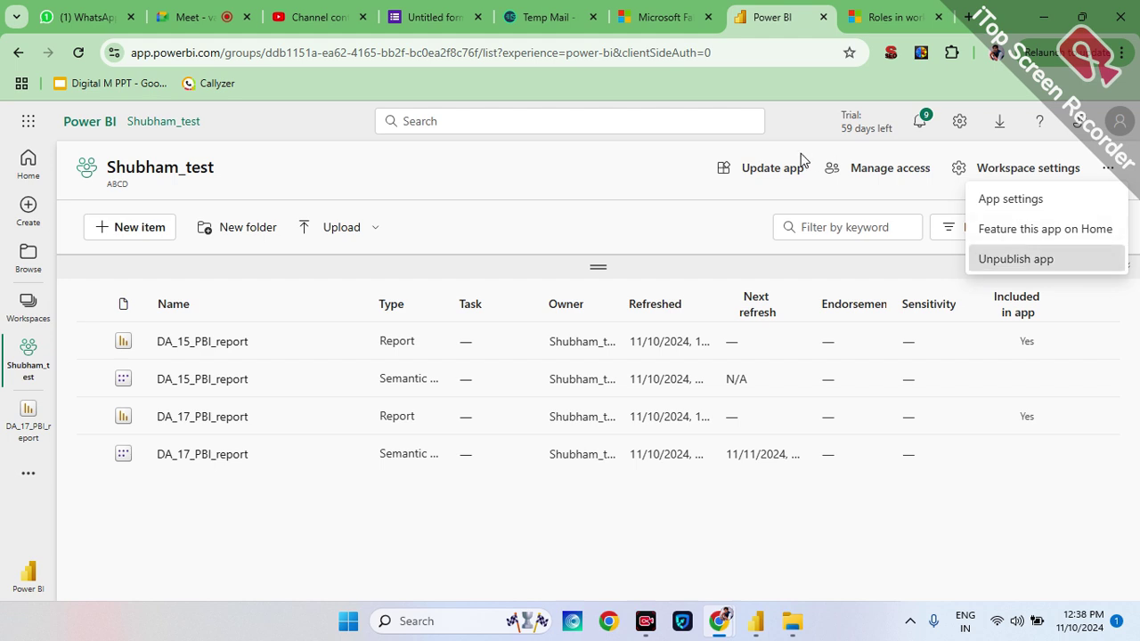
click(606, 216)
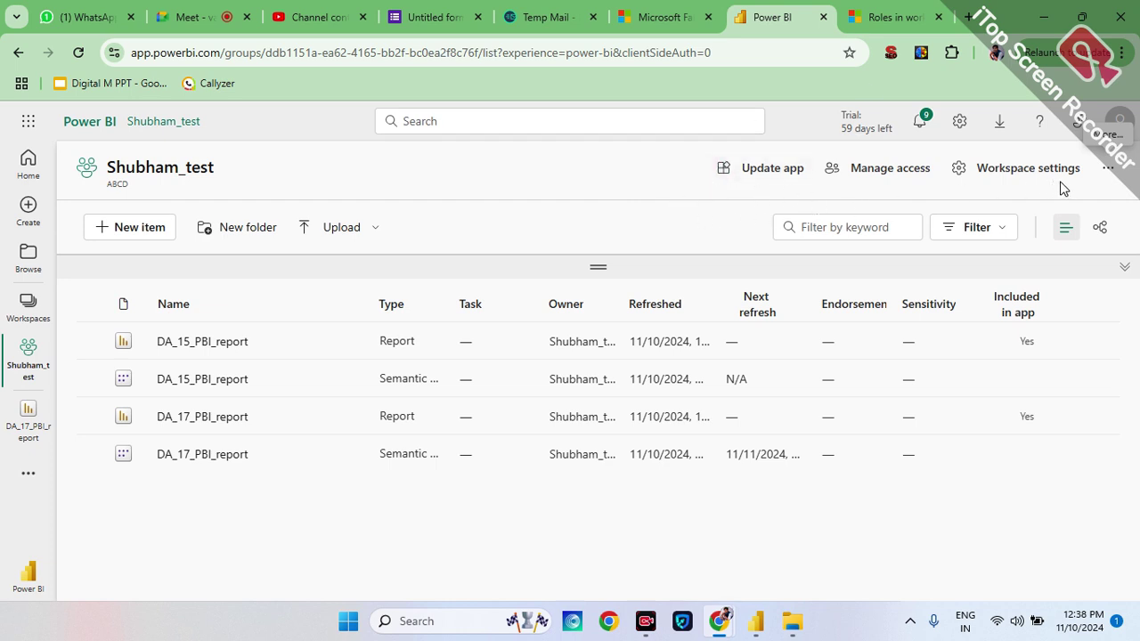
click(1110, 168)
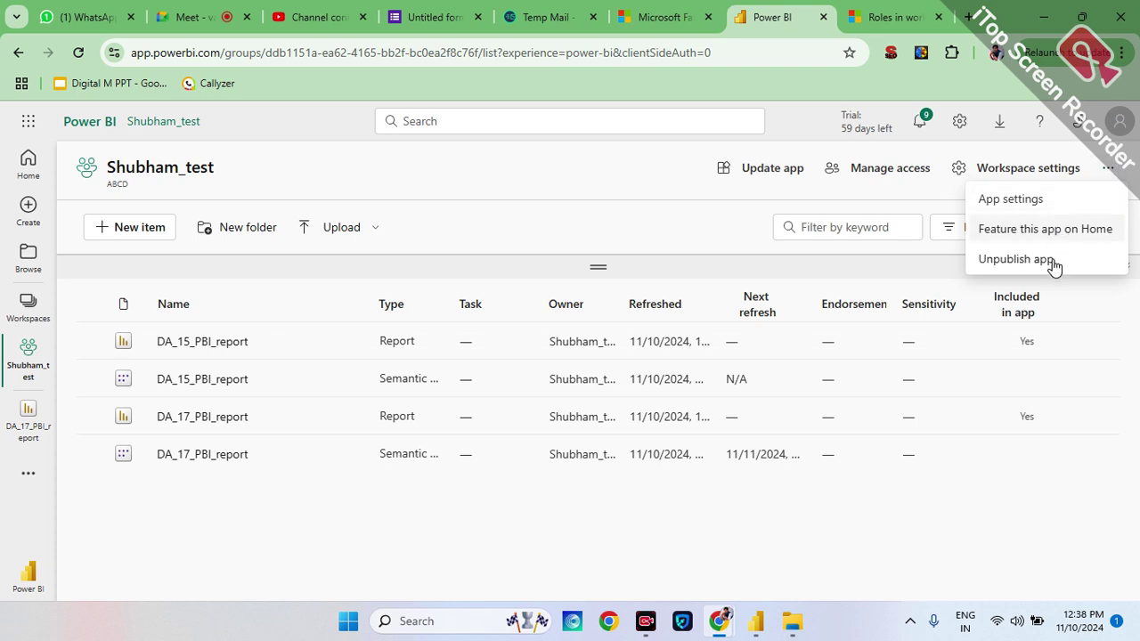
click(688, 235)
click(374, 228)
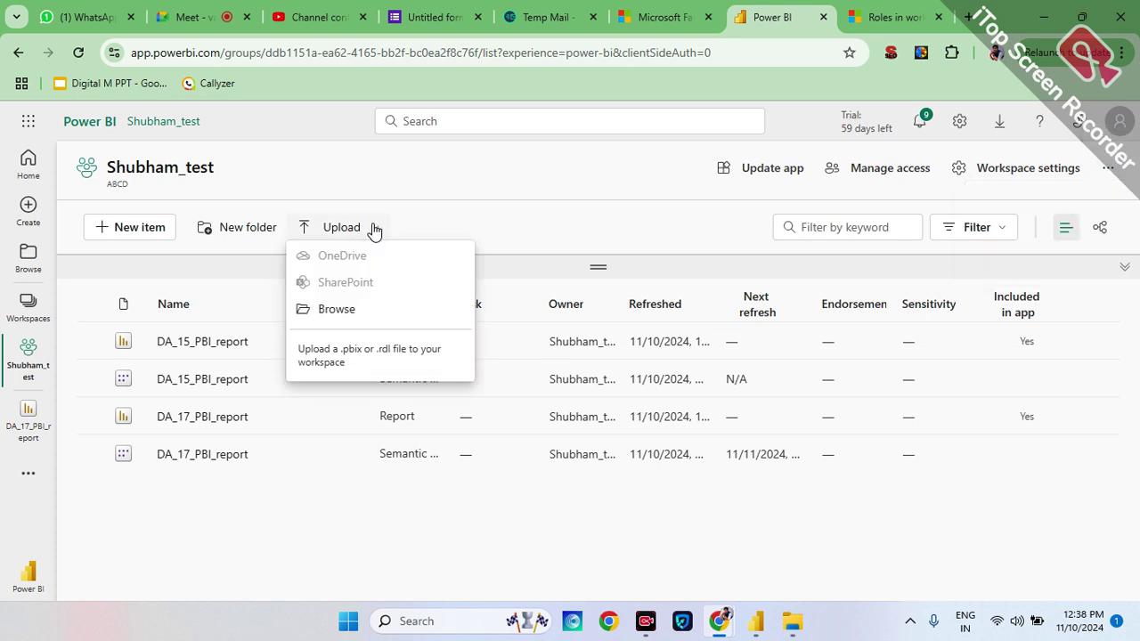
click(481, 235)
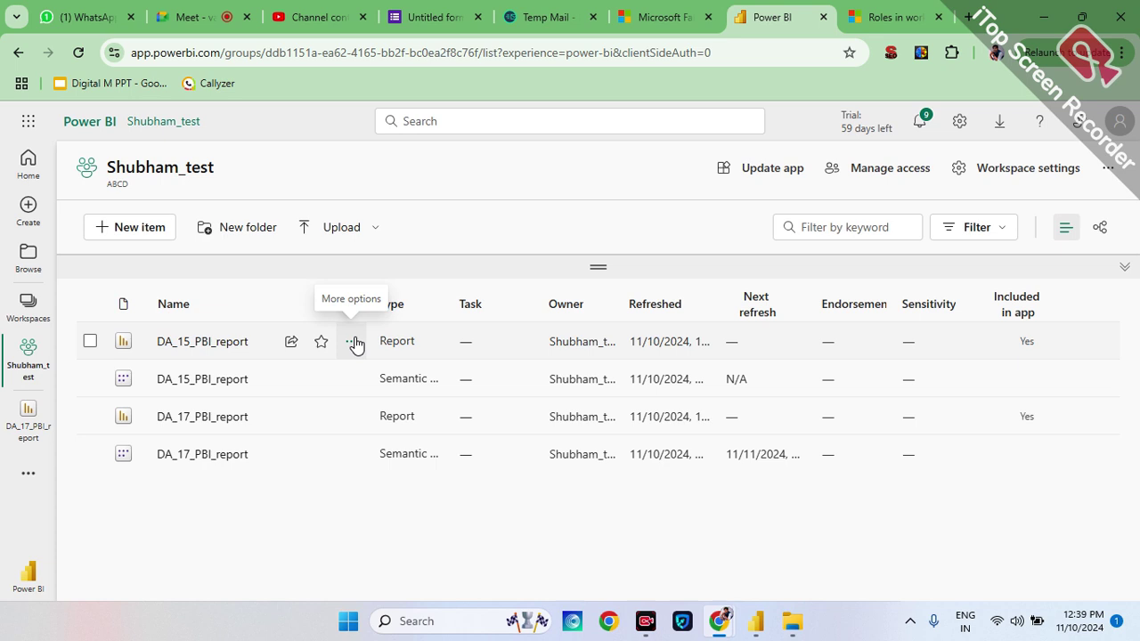
- Open the app for updating and review the access settings of the Report1 audience
click(771, 169)
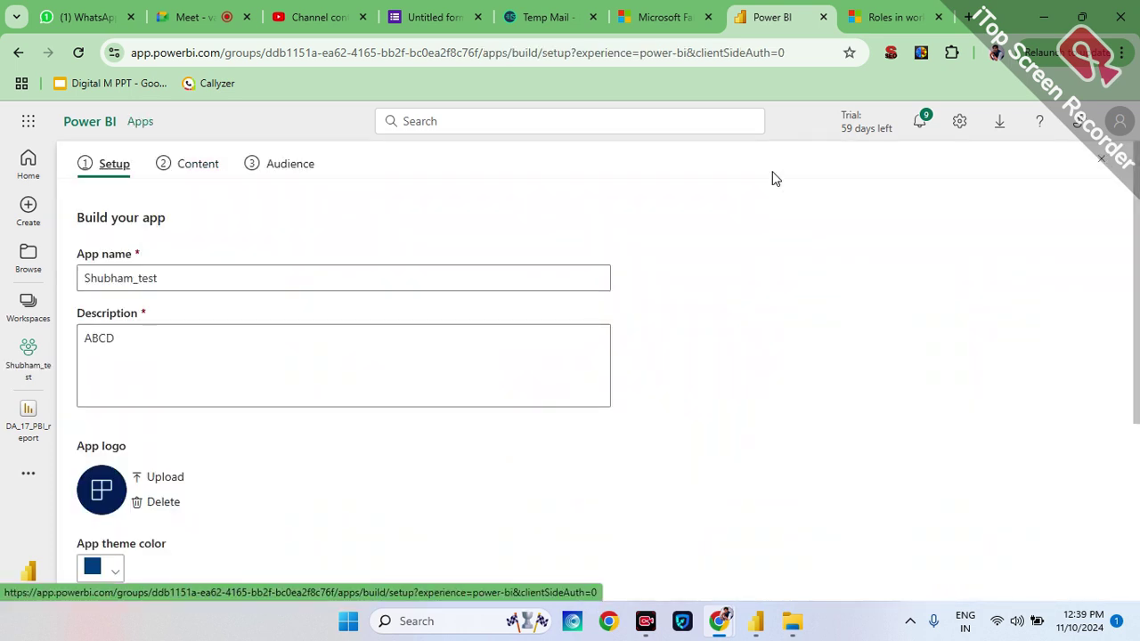
click(184, 169)
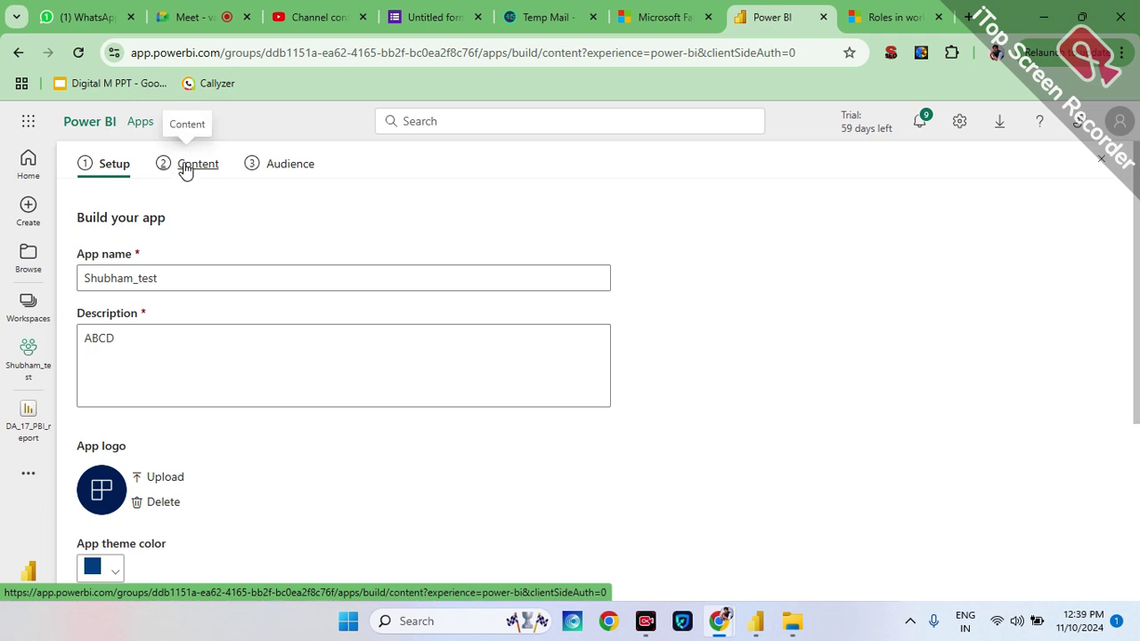
click(280, 169)
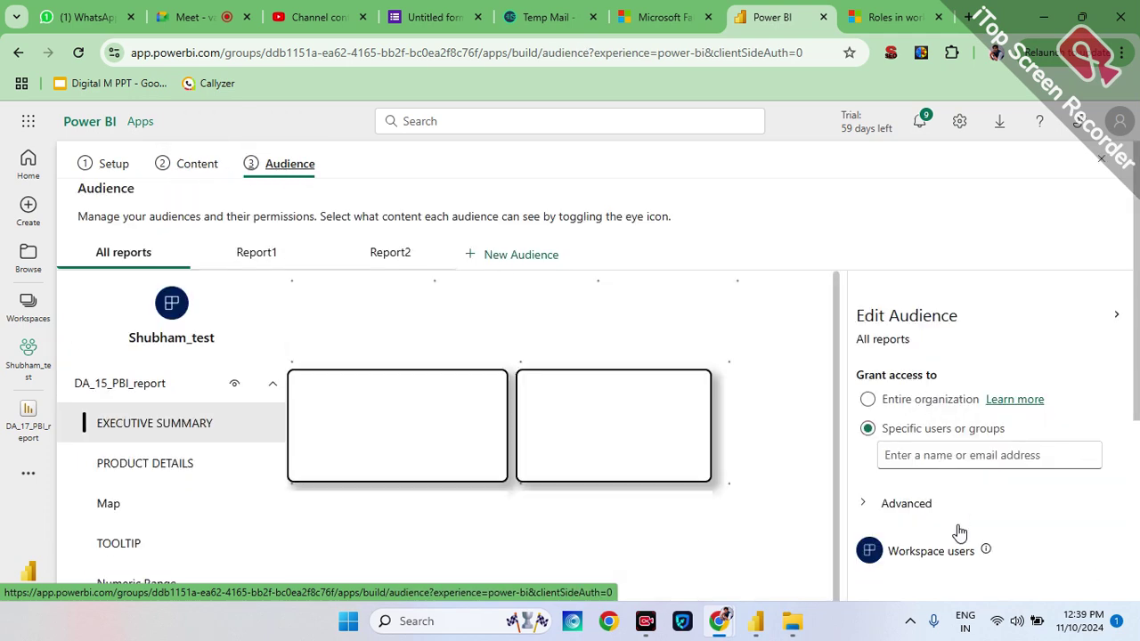
click(265, 254)
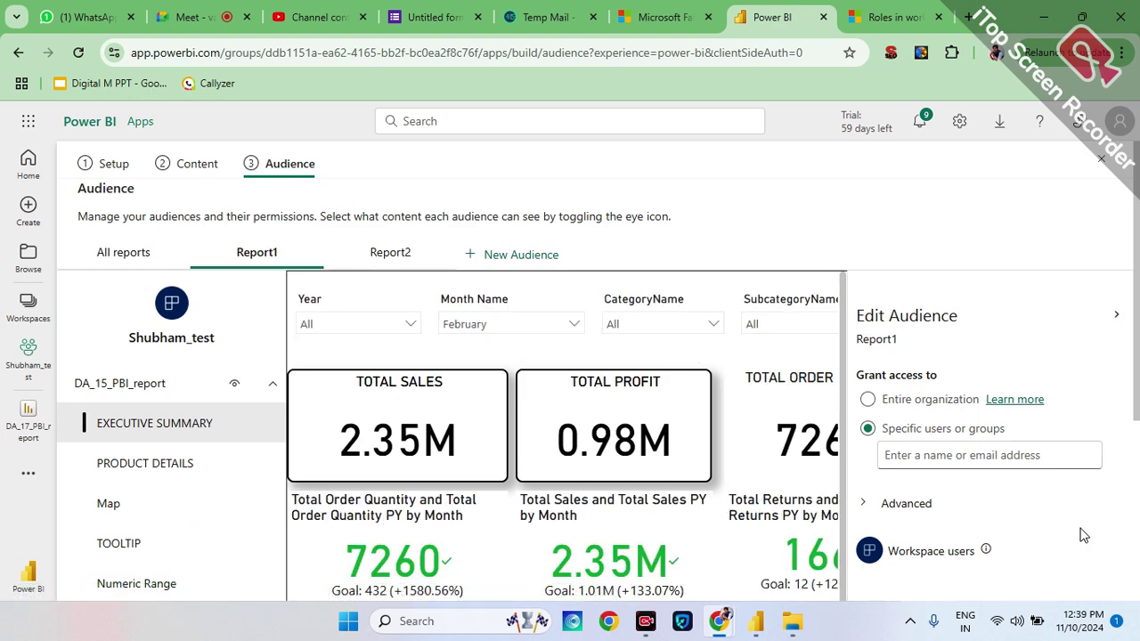
scroll(1081, 534, down, 2)
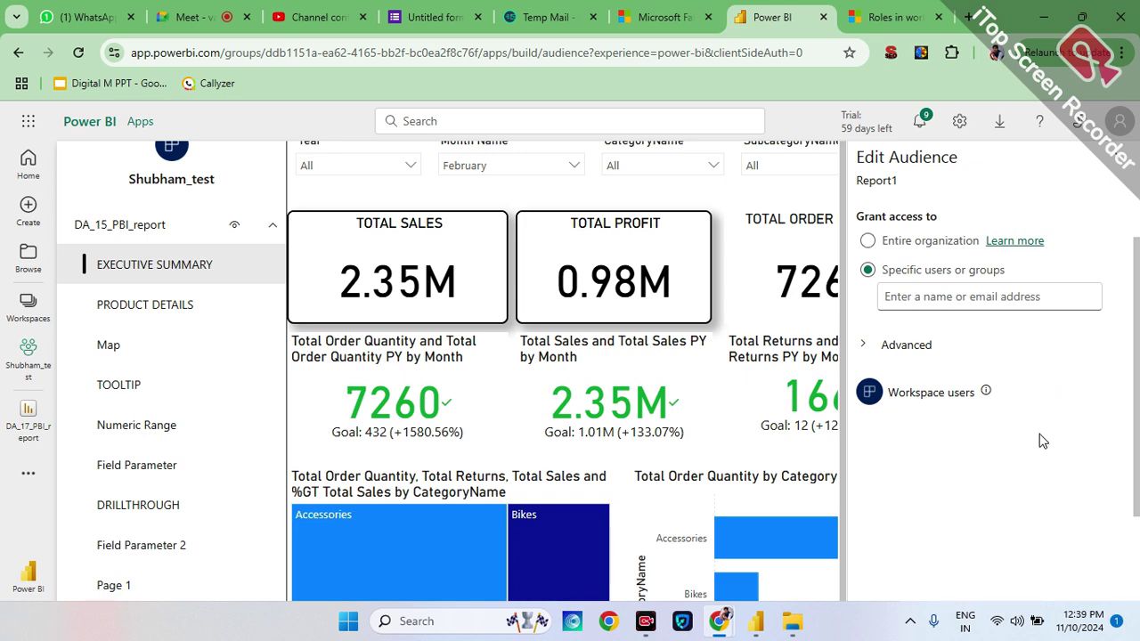
scroll(1042, 441, up, 3)
scroll(968, 347, up, 1)
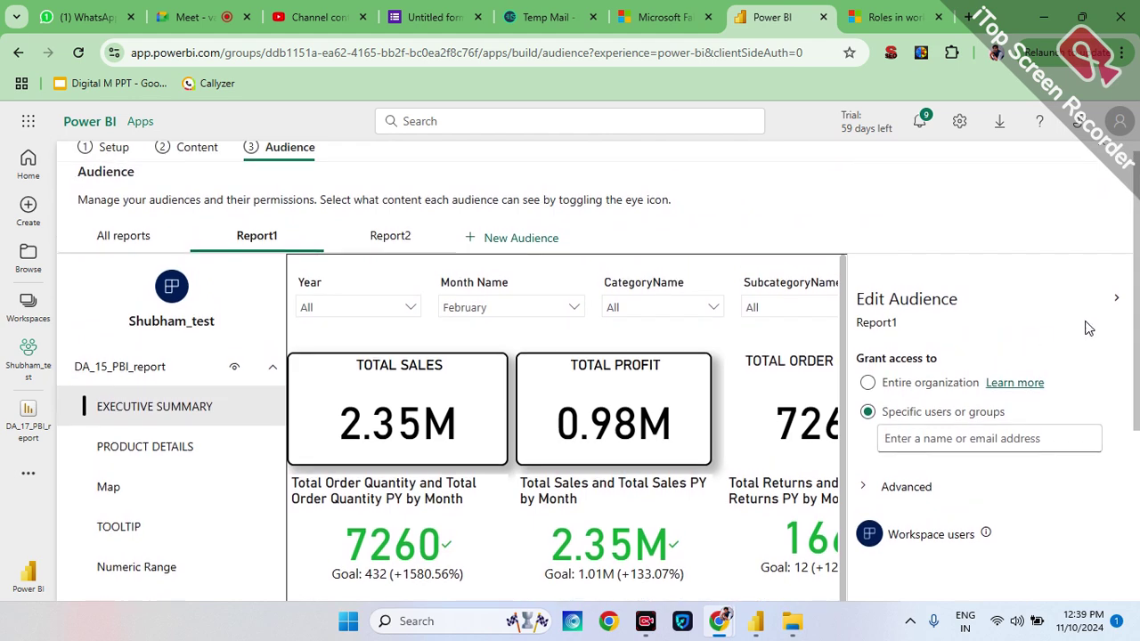
- Collapse and reopen Report1's Edit Audience pane, check its user entry field, and cancel the app update
click(1117, 299)
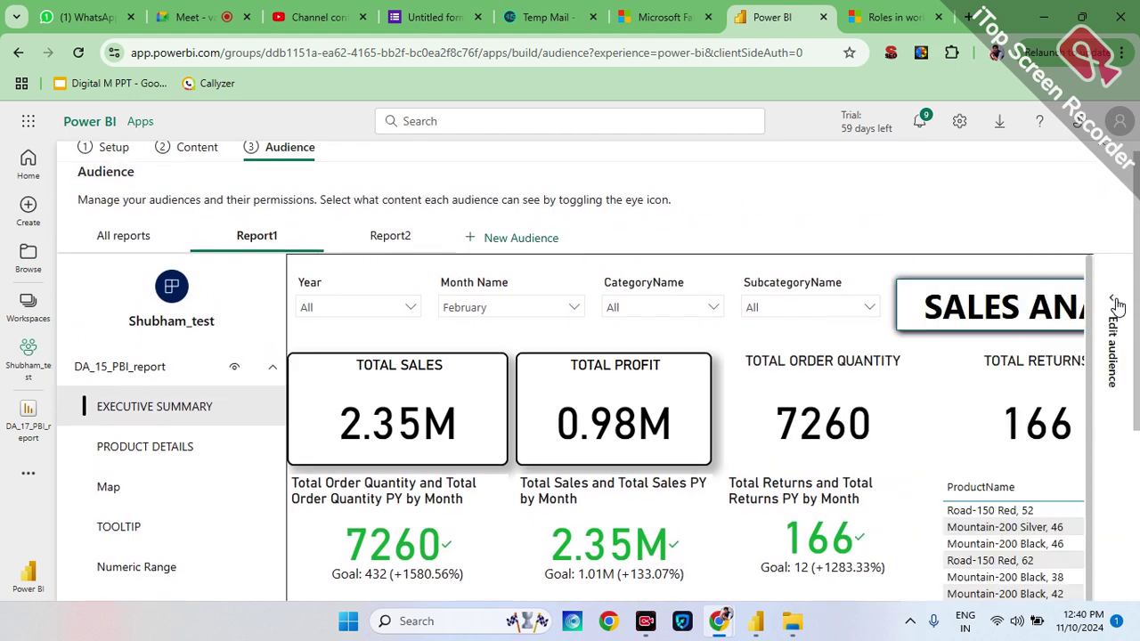
click(1115, 303)
scroll(1075, 400, down, 3)
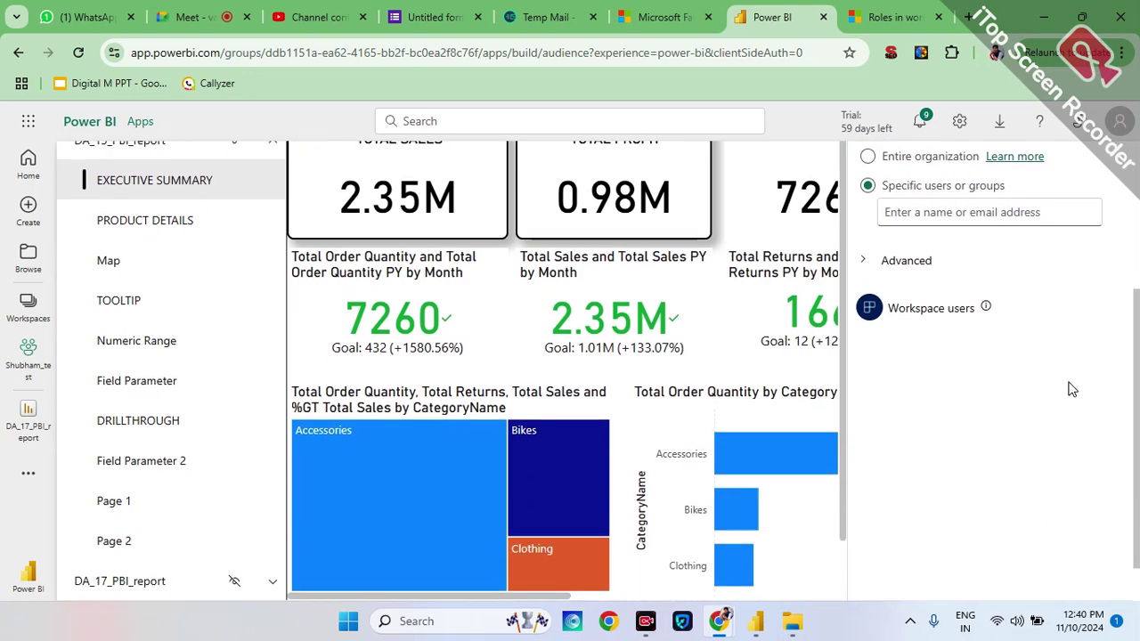
scroll(1048, 321, down, 1)
click(996, 159)
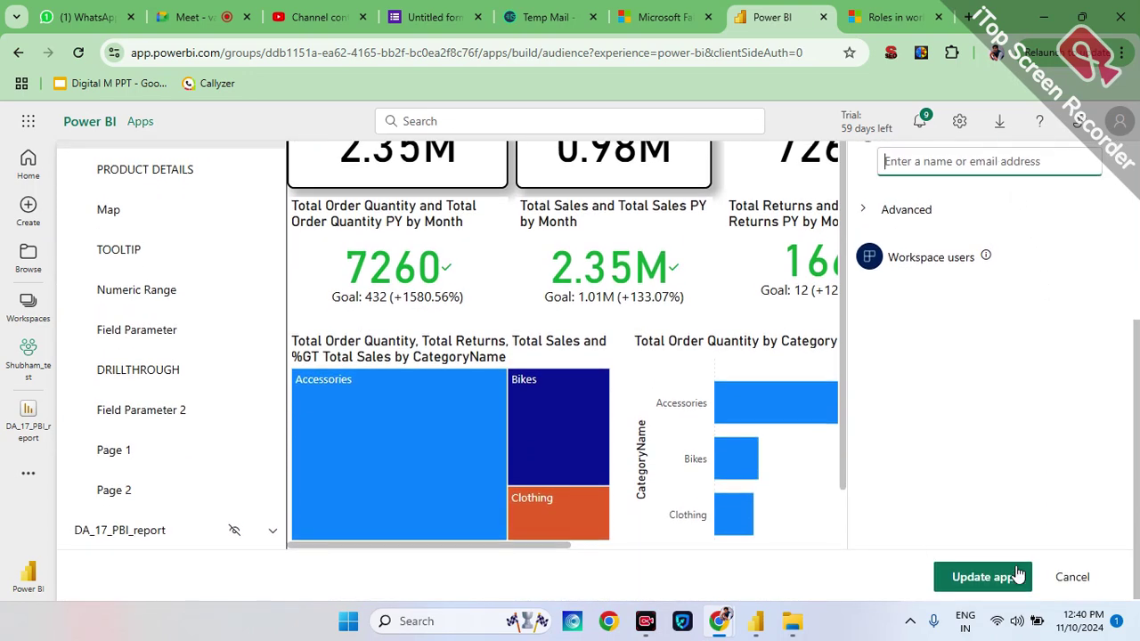
click(1073, 577)
click(814, 395)
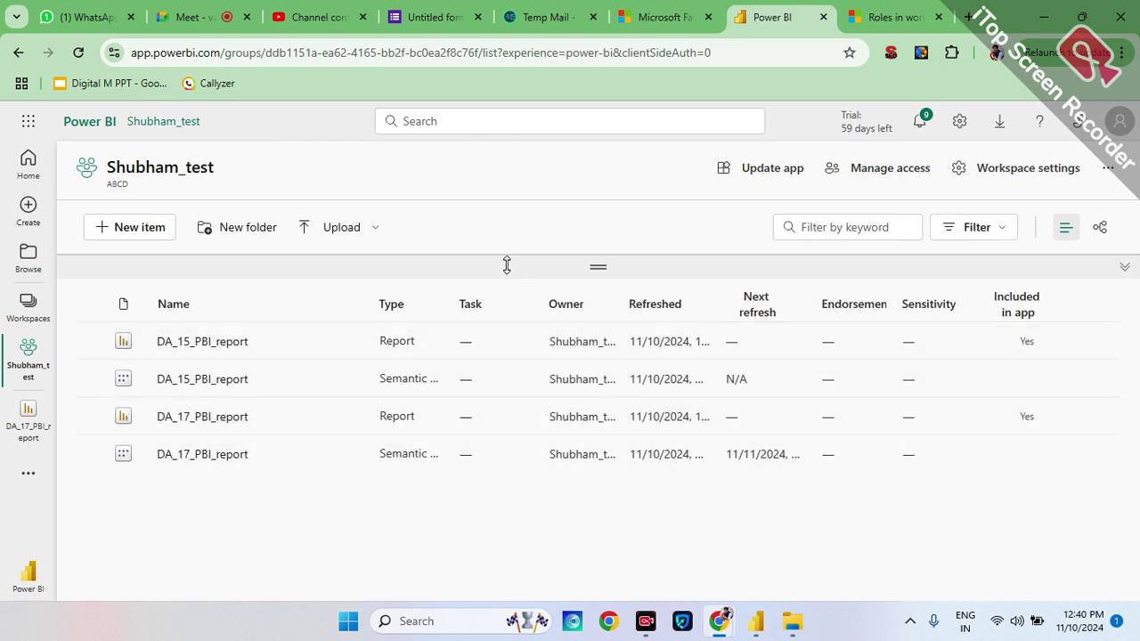
- Open the workspace app for updating and delete the All reports audience
click(761, 171)
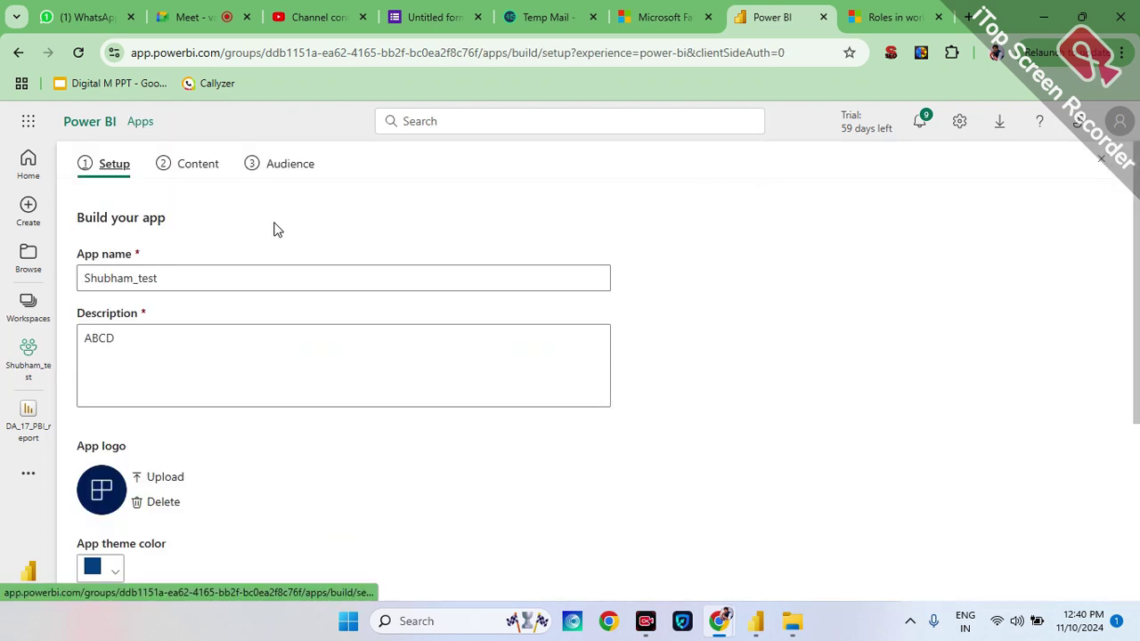
click(300, 171)
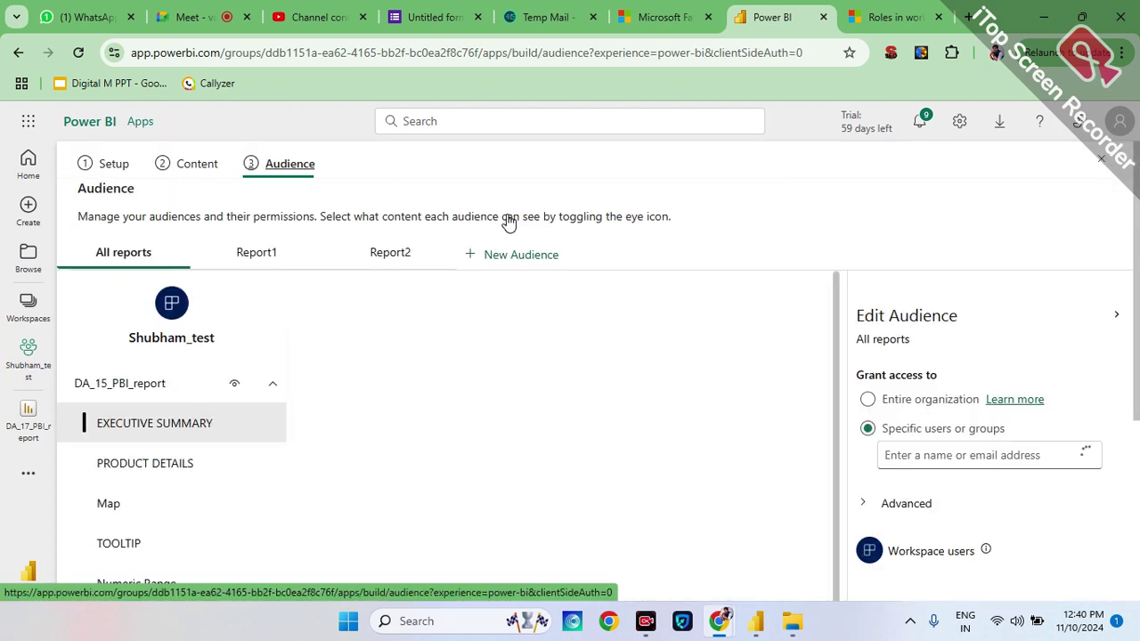
click(263, 253)
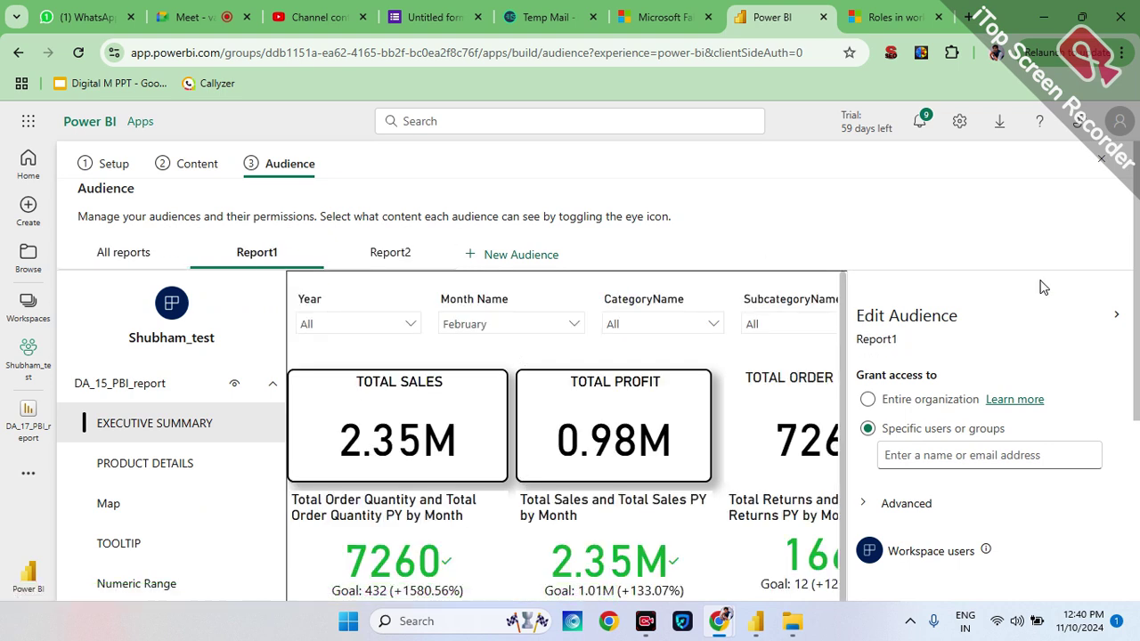
click(124, 253)
right_click(138, 261)
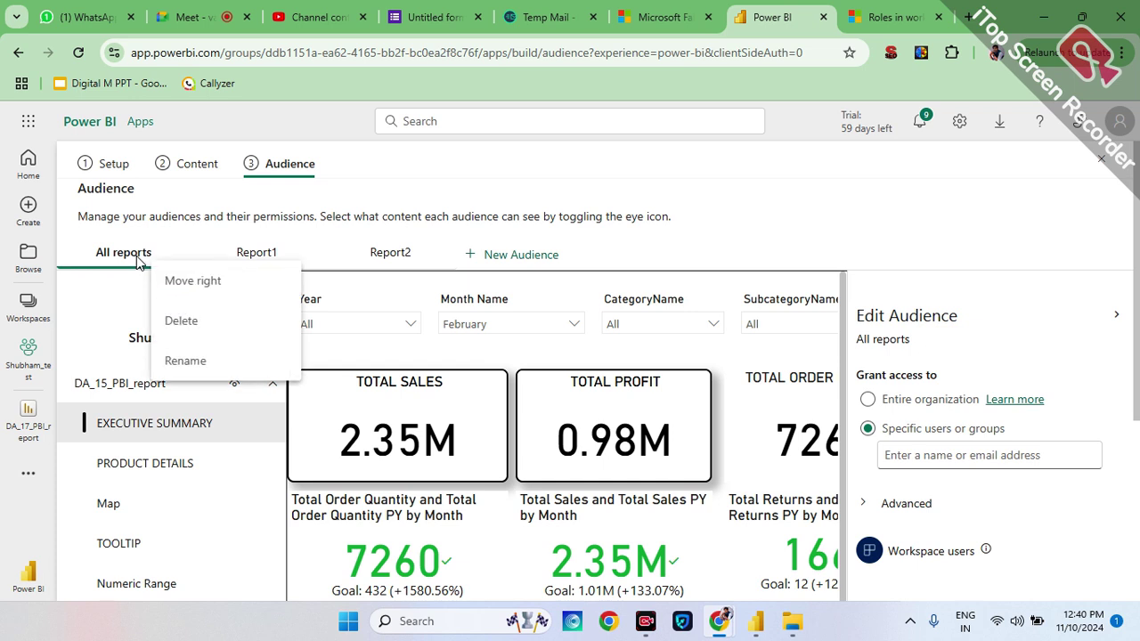
click(182, 321)
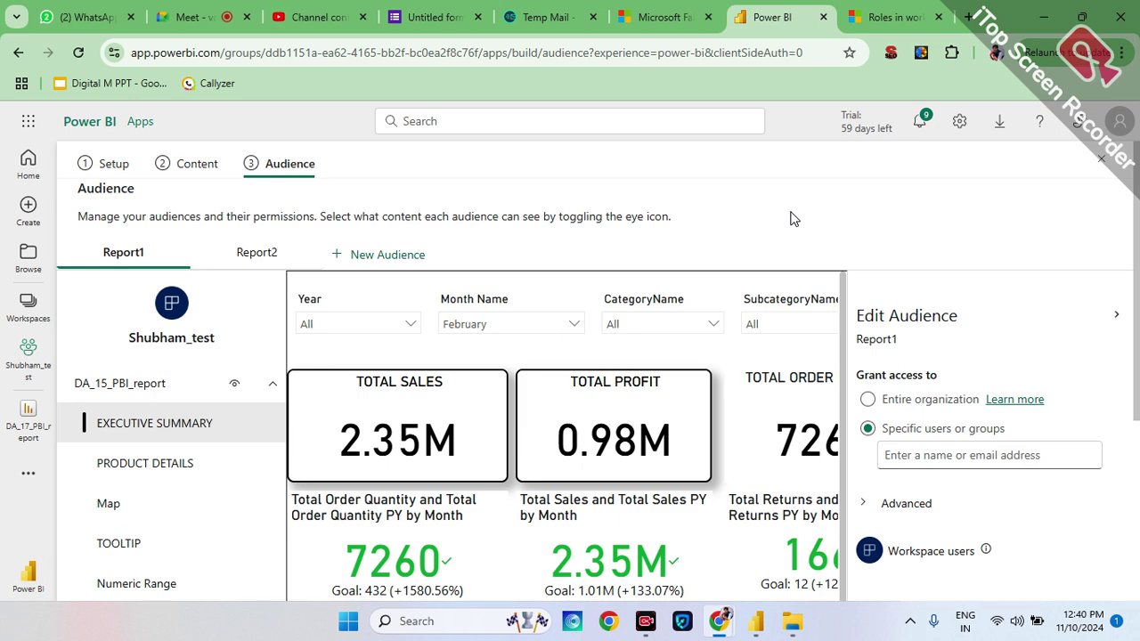
- Publish the app update with the remaining Report1 and Report2 audiences
scroll(792, 217, down, 1)
scroll(978, 432, down, 3)
scroll(978, 432, down, 1)
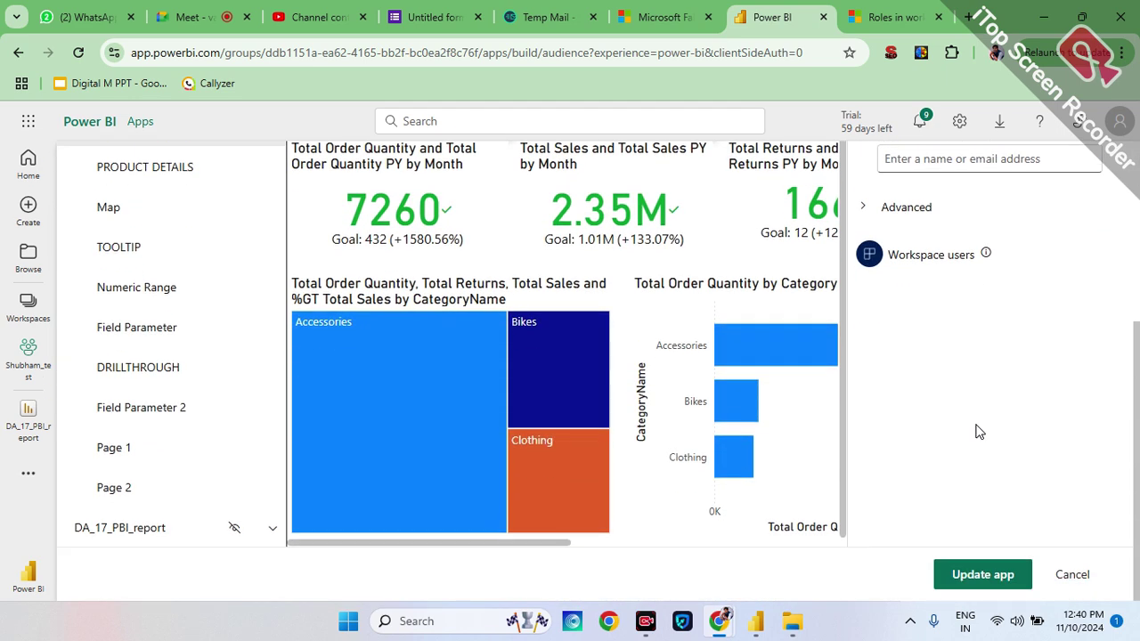
click(965, 577)
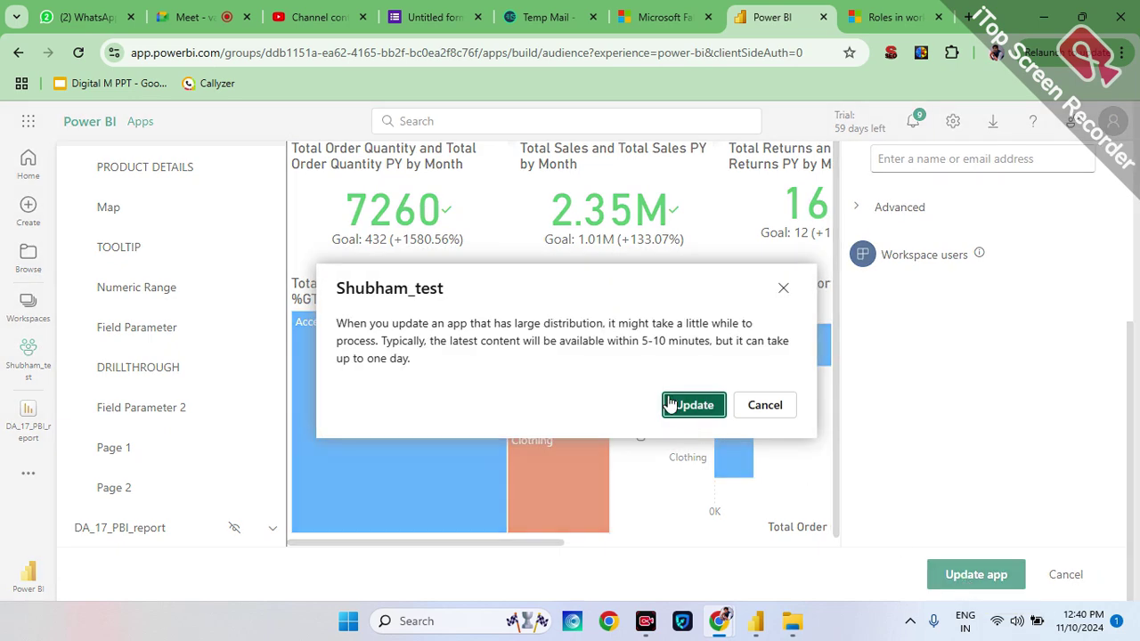
click(686, 406)
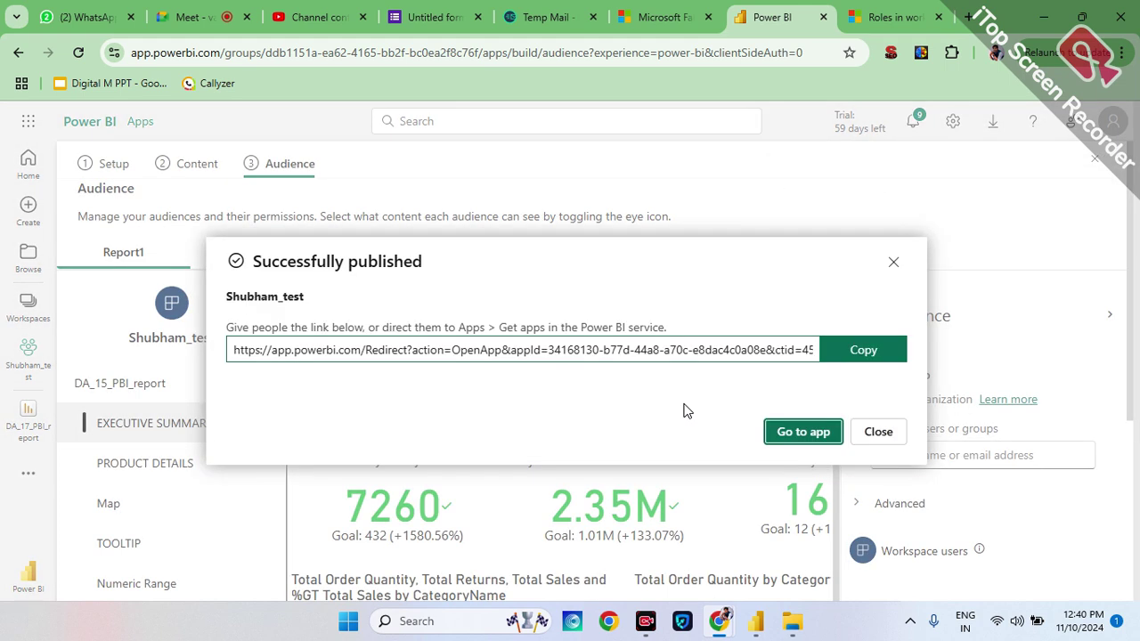
- Copy the published app's sharing link and go to the updated app
click(890, 354)
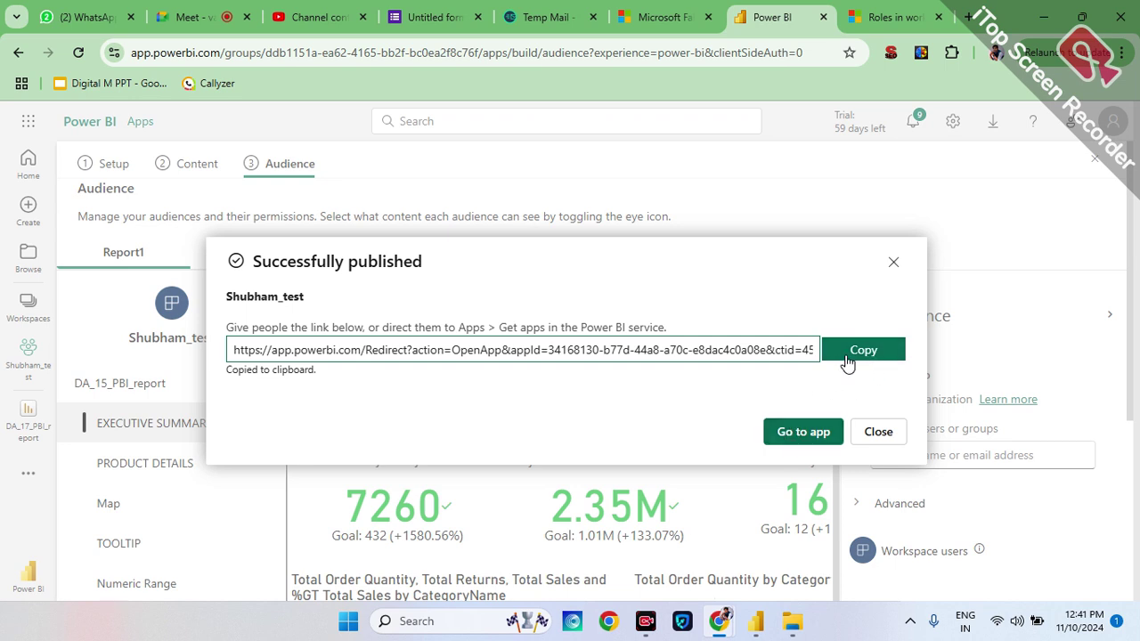
click(796, 432)
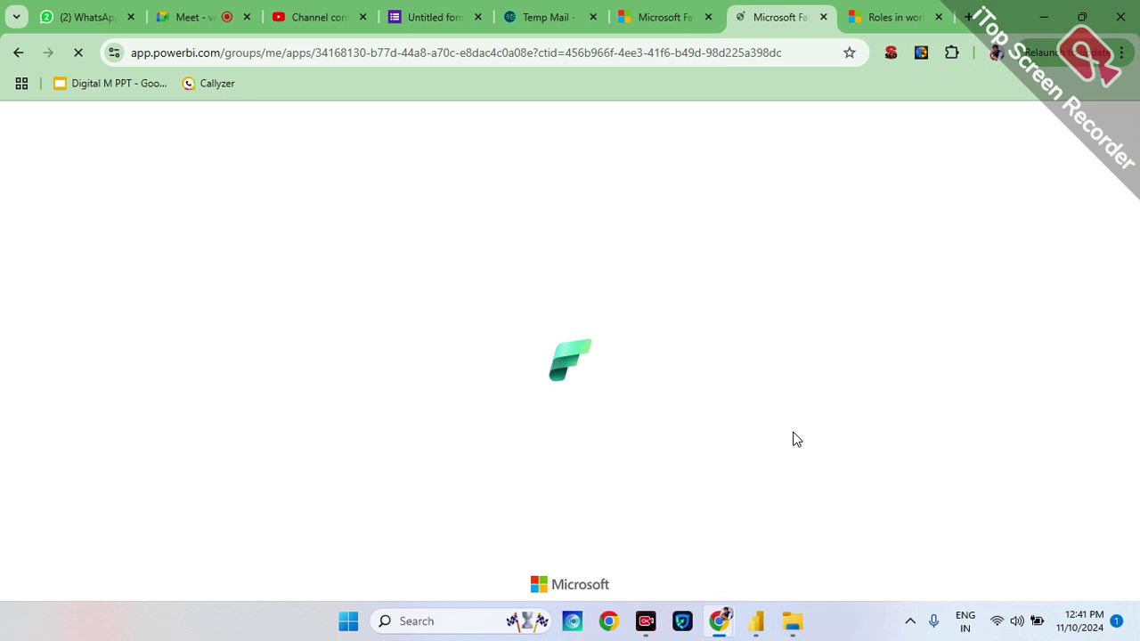